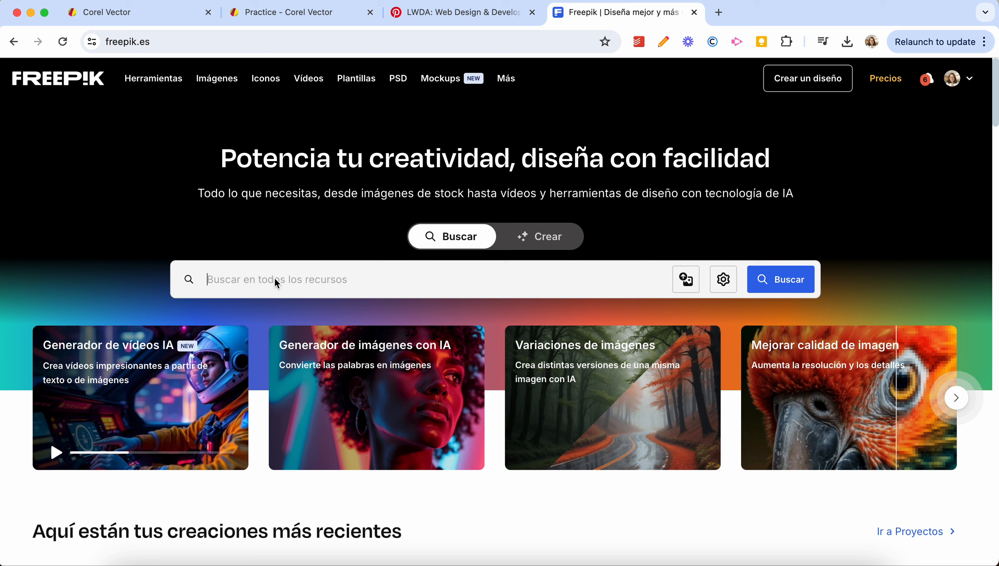
- Check the packaging reference in the Practice design in Corel Vector, and search Freepik for "fruits and vegetables"
left_click(279, 12)
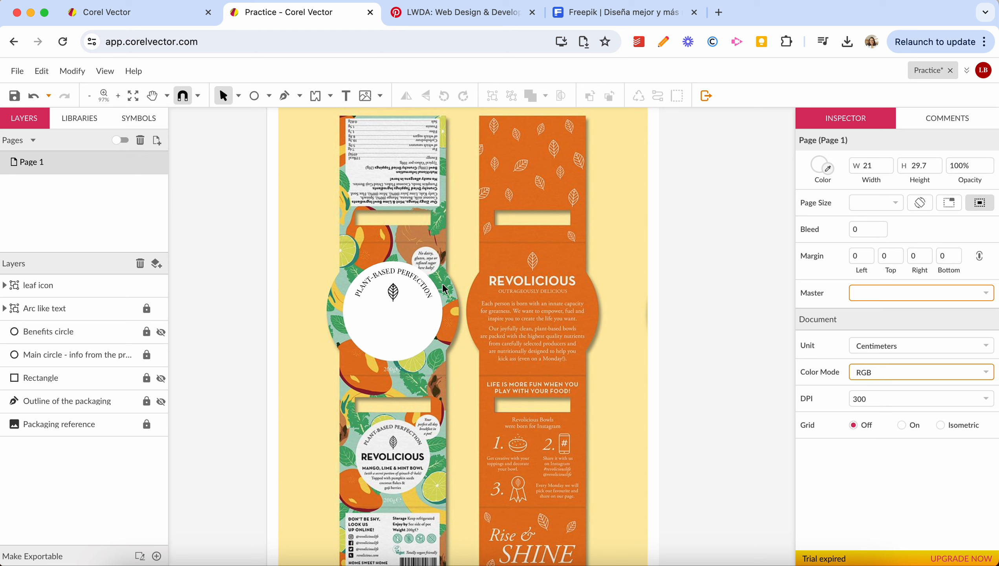
left_click(641, 12)
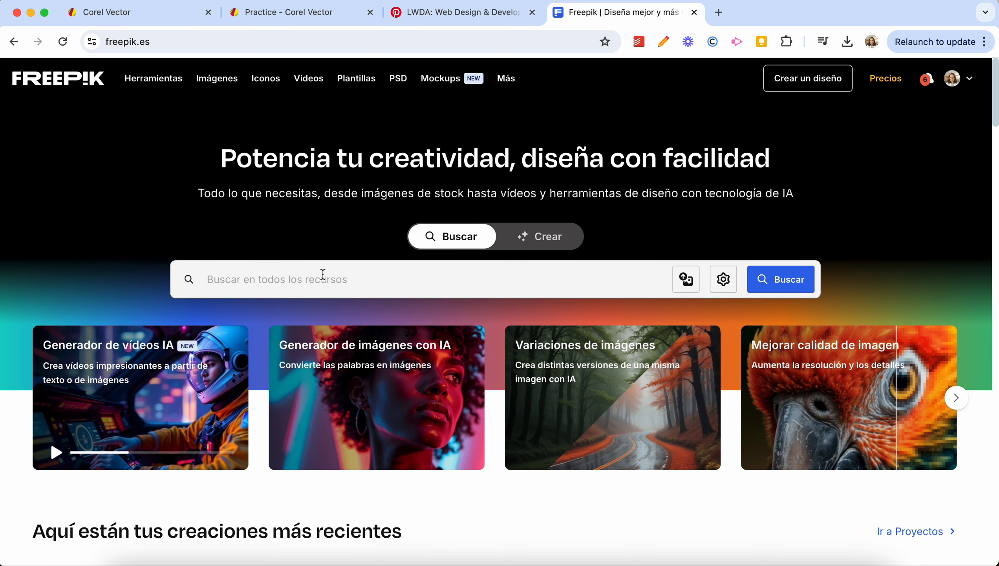
type("fruits")
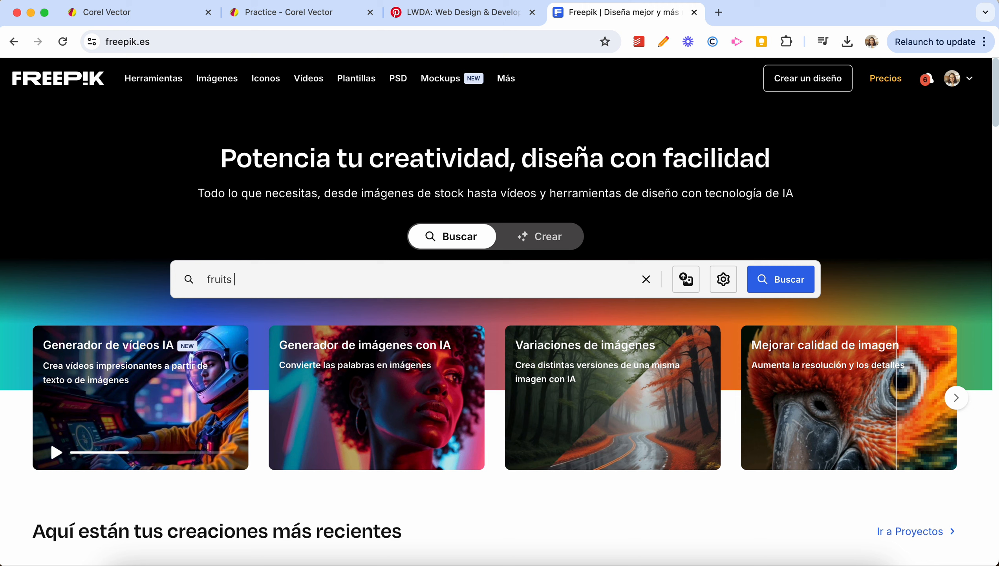
type(" and vegetables")
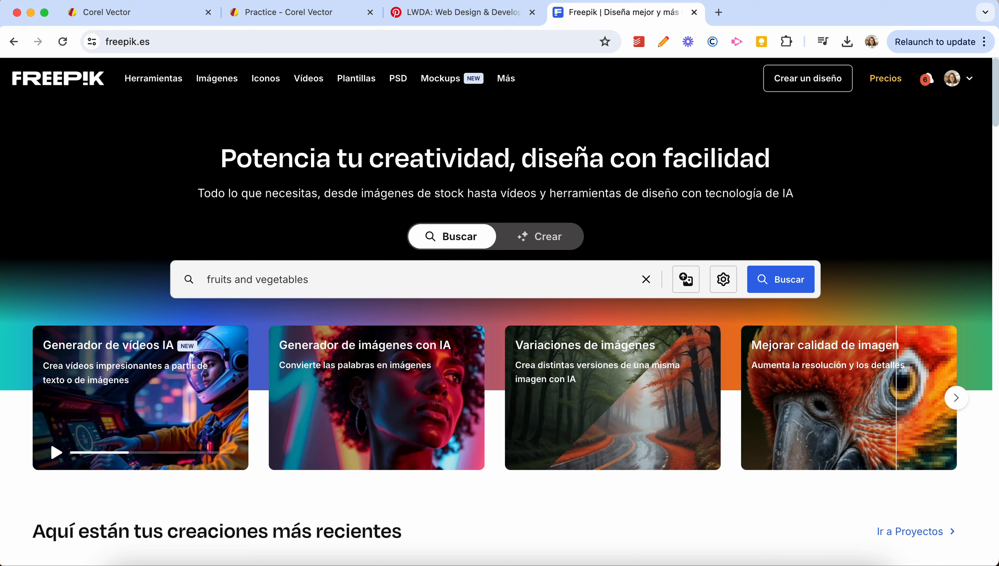
key("Return")
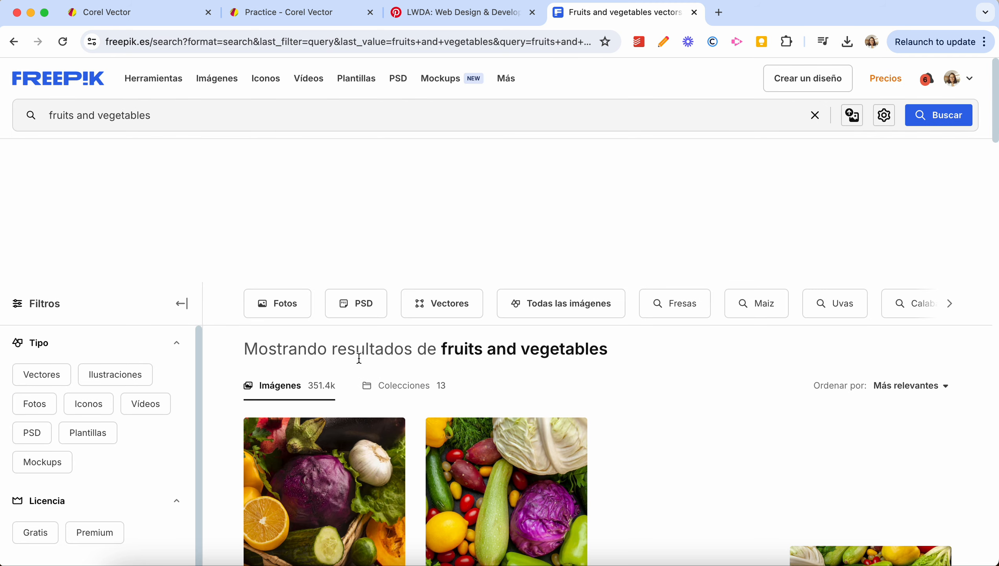
- Filter the fruits and vegetables results to vectors with a free (Gratis) licence
scroll(375, 335, "down", 4)
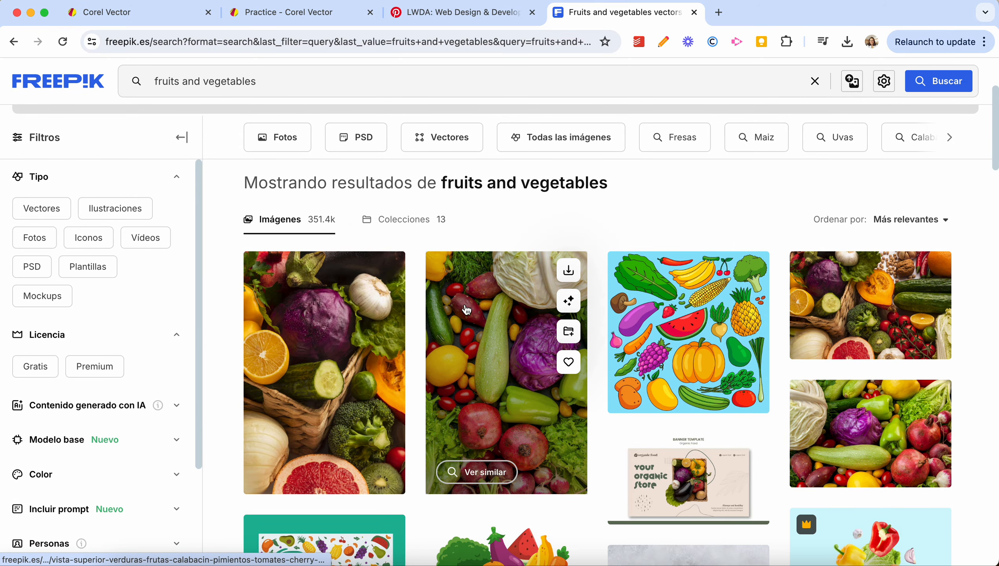
left_click(46, 221)
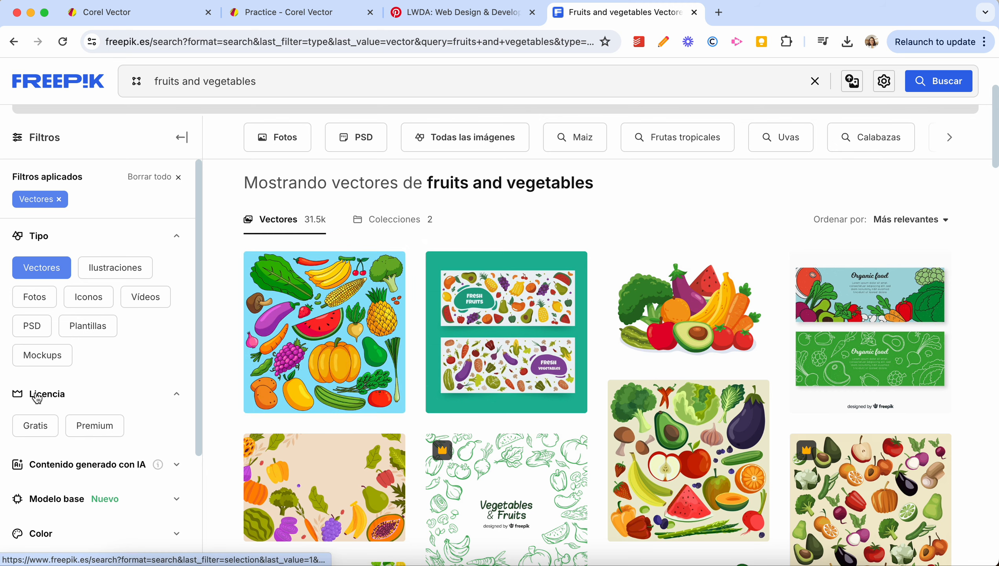
left_click(35, 425)
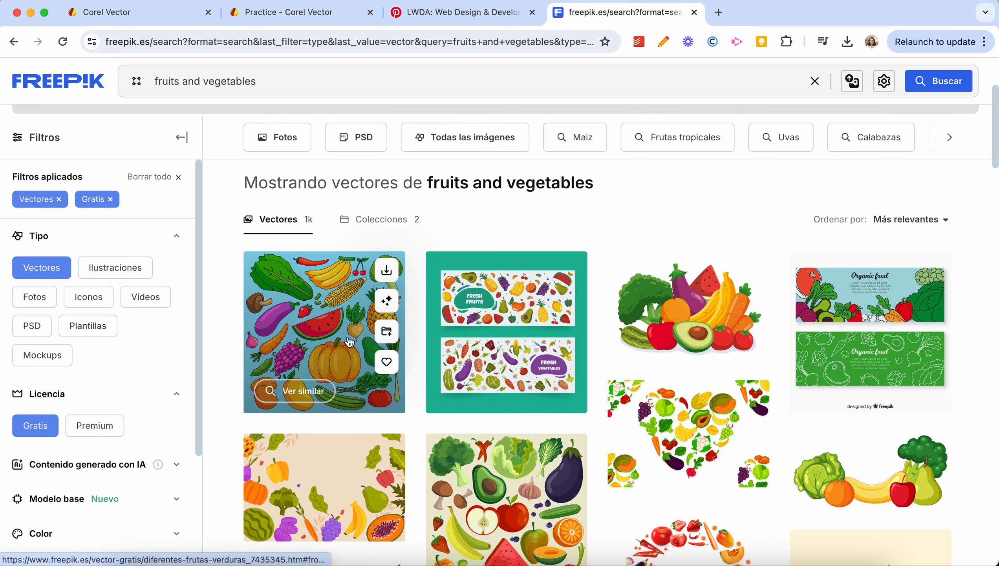
- Examine the free fruit and vegetable vectors for illustrations that suit the fruit pattern of the Practice packaging
scroll(219, 320, "down", 2)
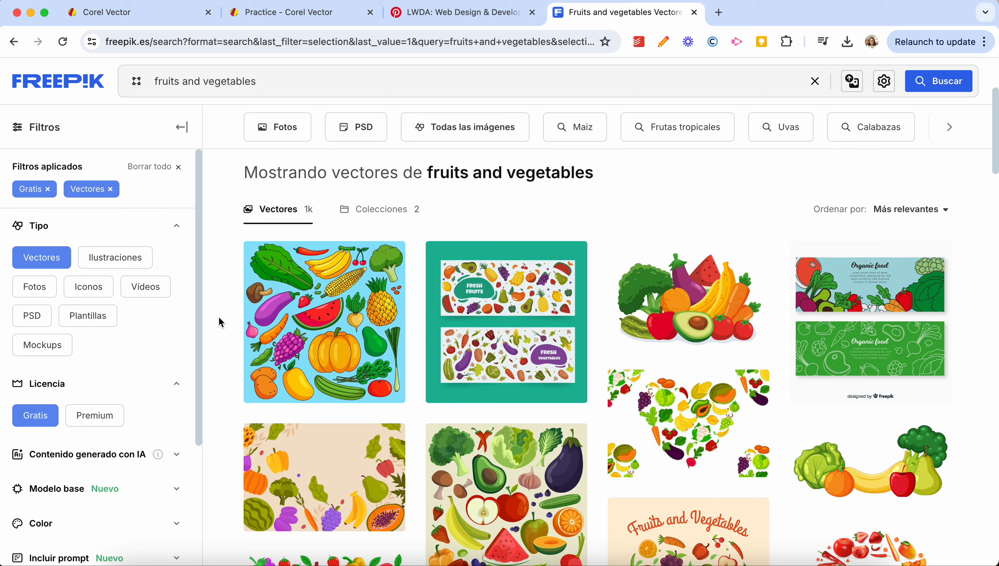
scroll(221, 323, "down", 5)
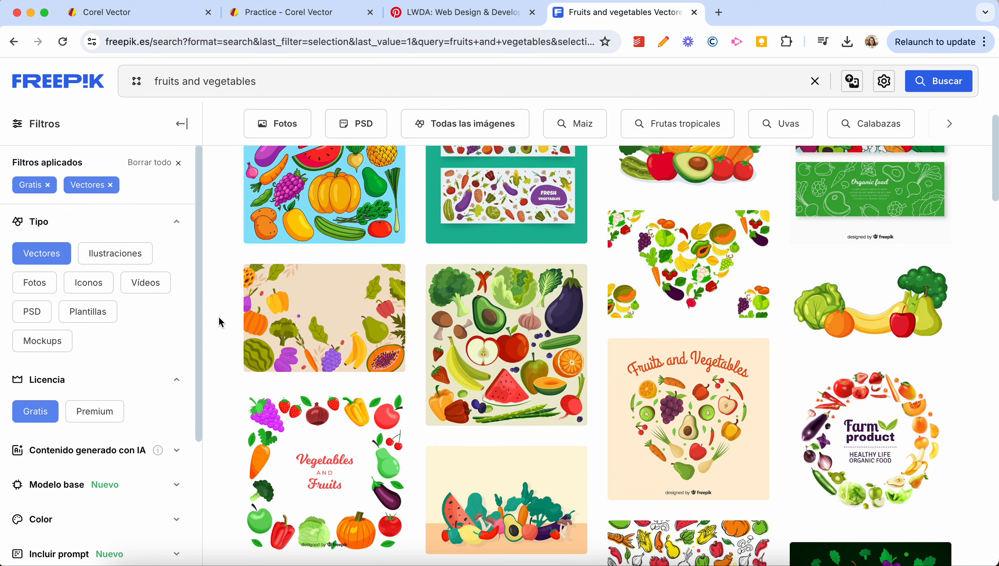
scroll(221, 322, "down", 2)
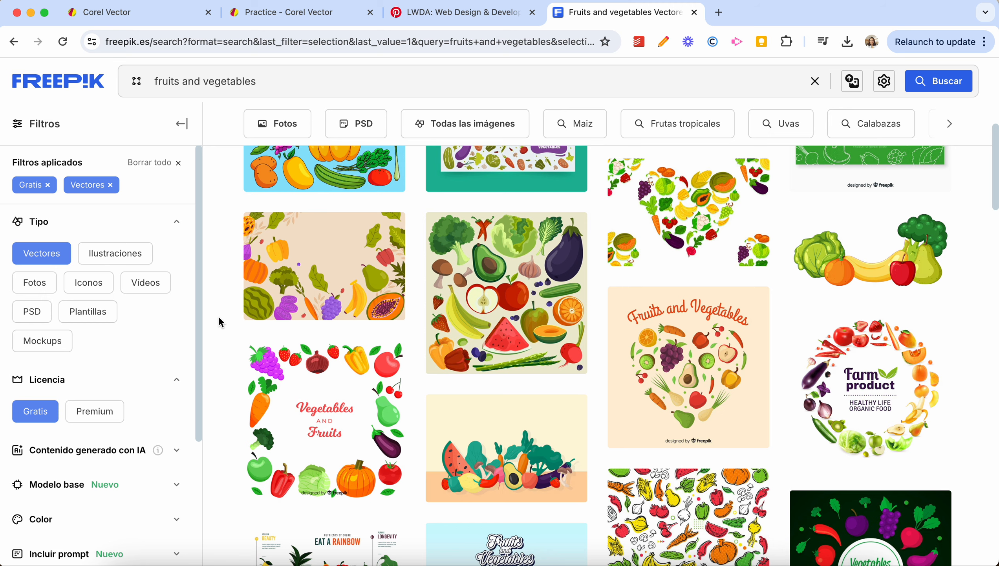
scroll(220, 322, "down", 6)
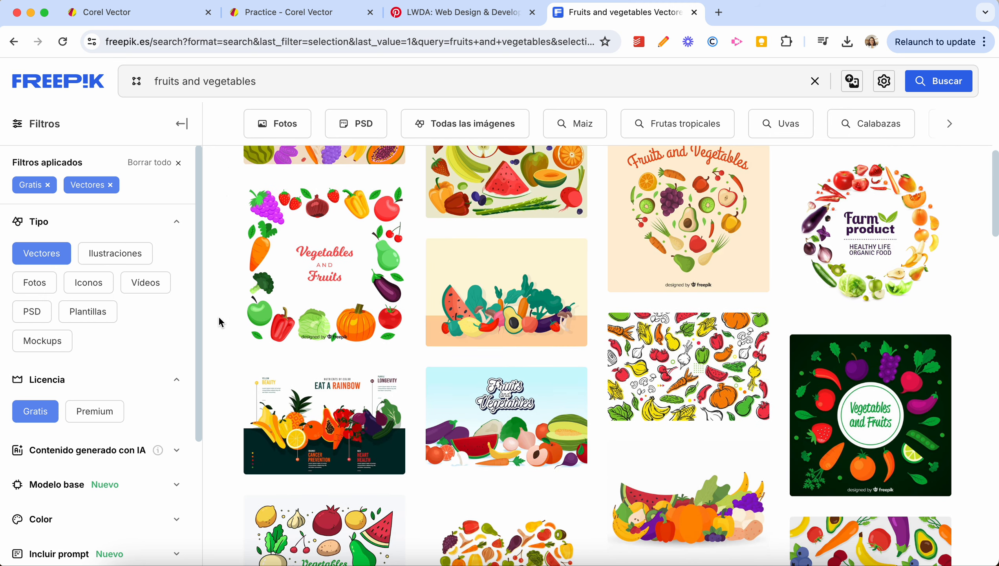
scroll(221, 321, "down", 5)
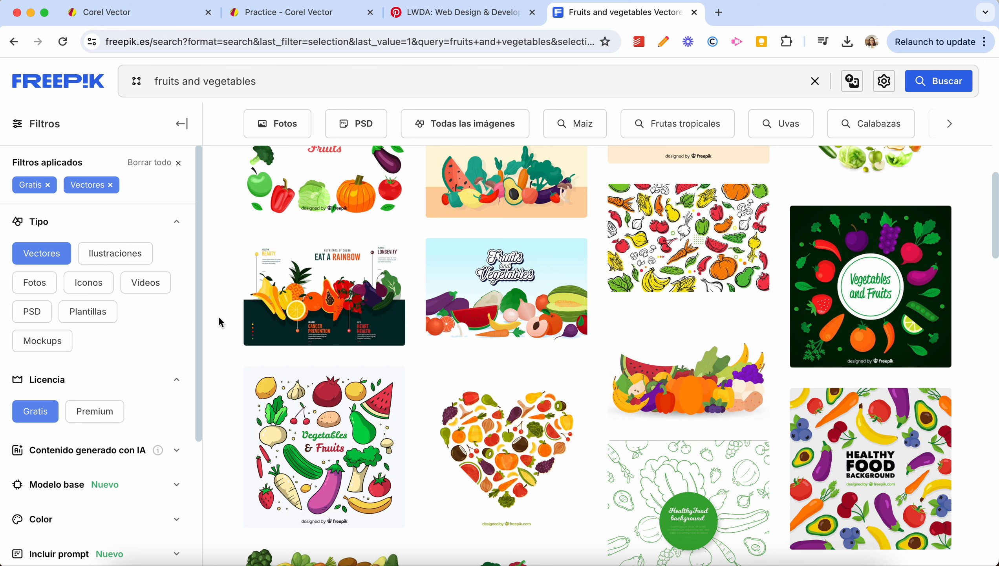
scroll(220, 321, "down", 5)
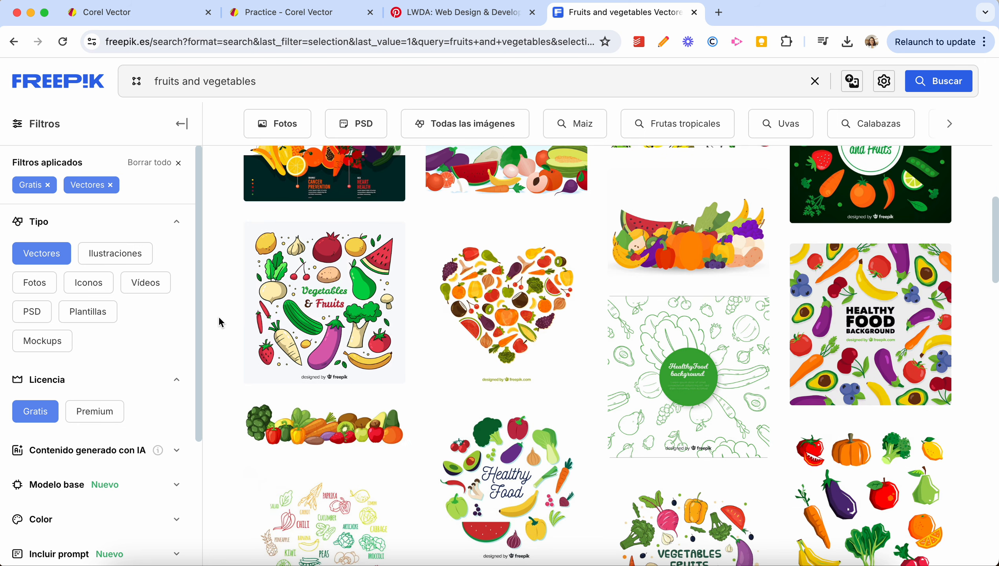
scroll(221, 322, "down", 9)
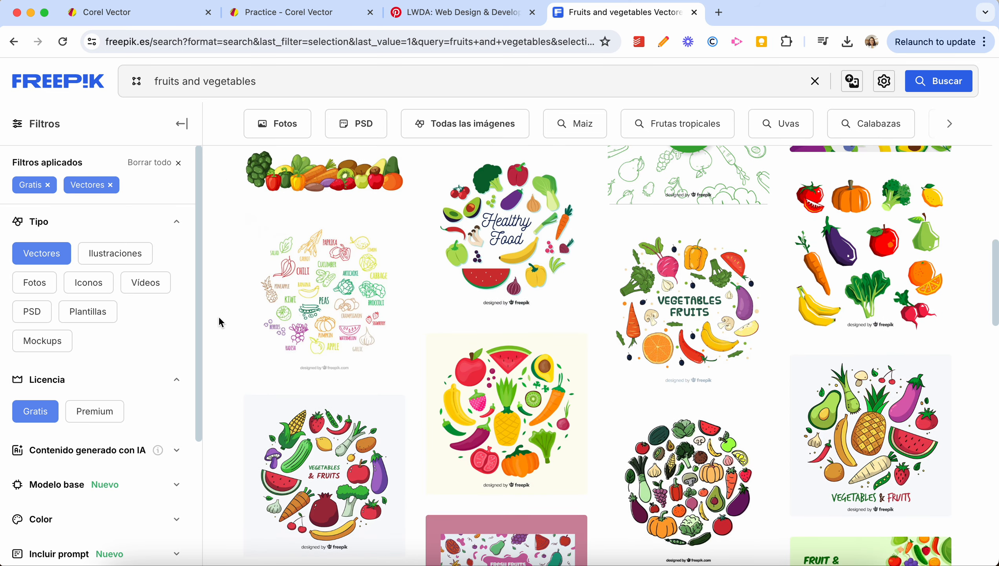
scroll(221, 322, "down", 2)
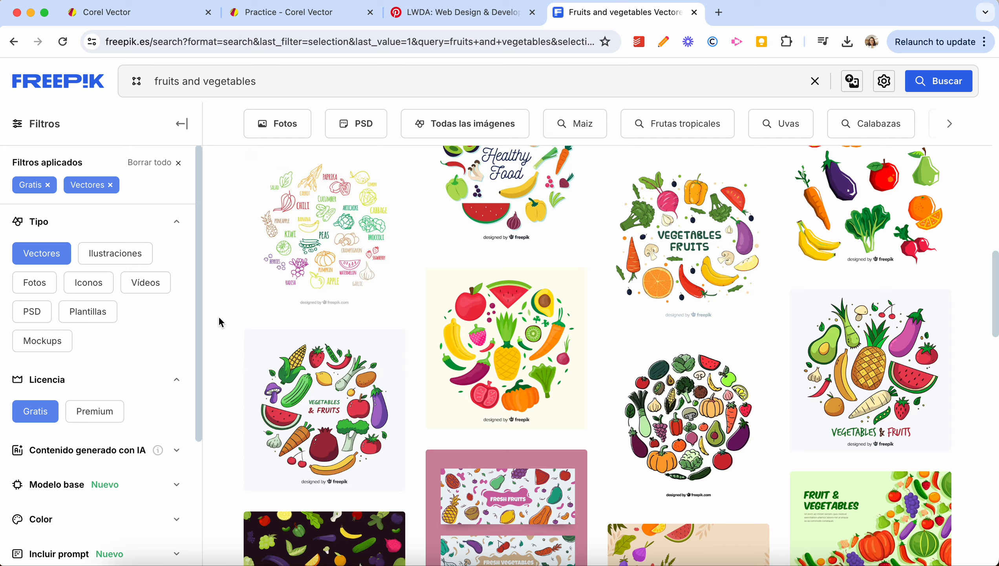
scroll(221, 322, "down", 10)
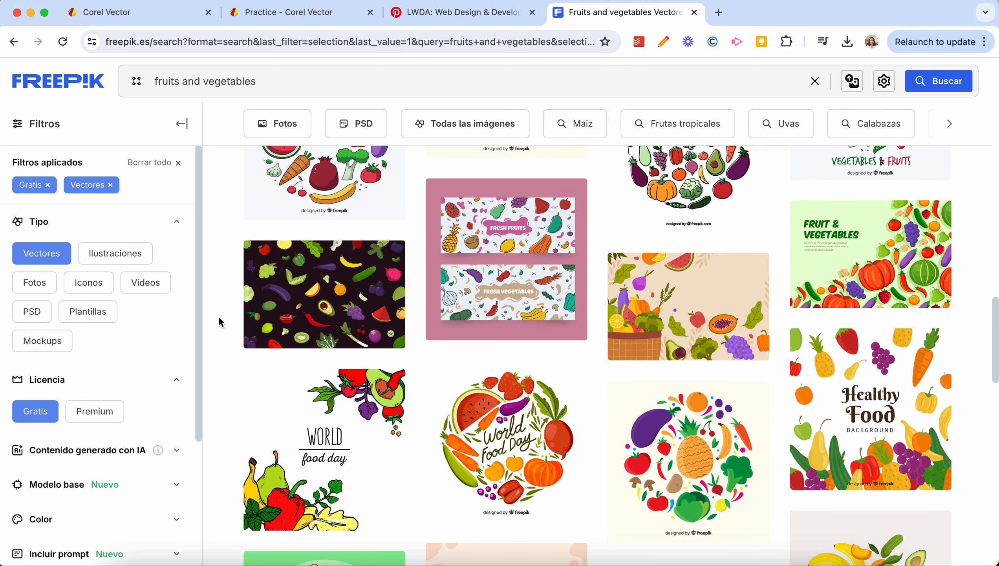
left_click(273, 17)
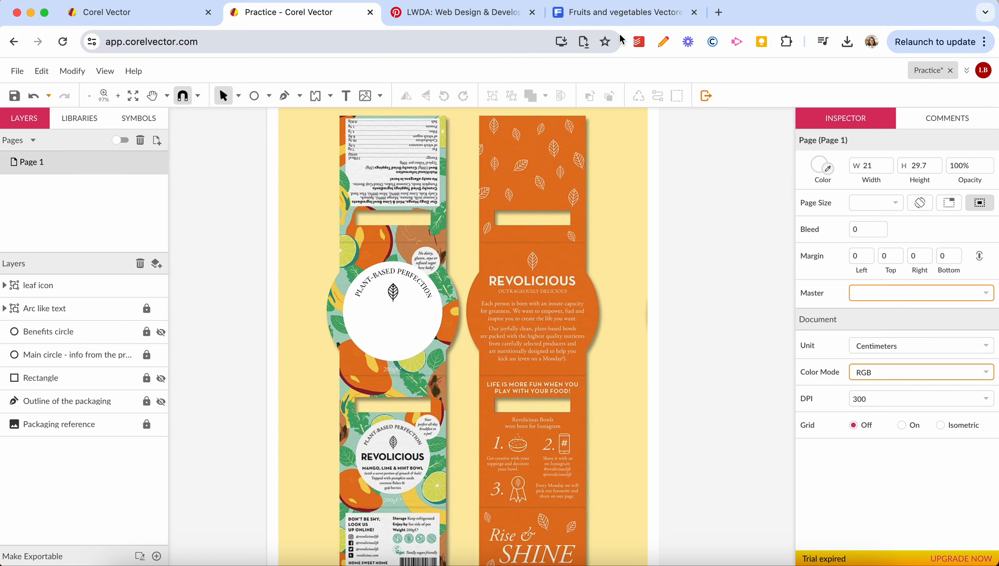
left_click(613, 13)
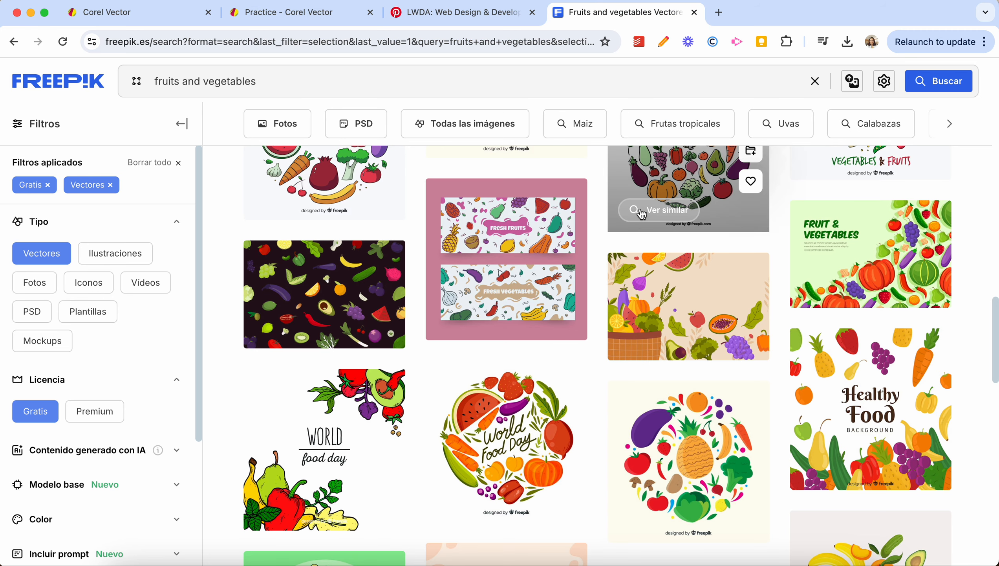
scroll(642, 215, "down", 5)
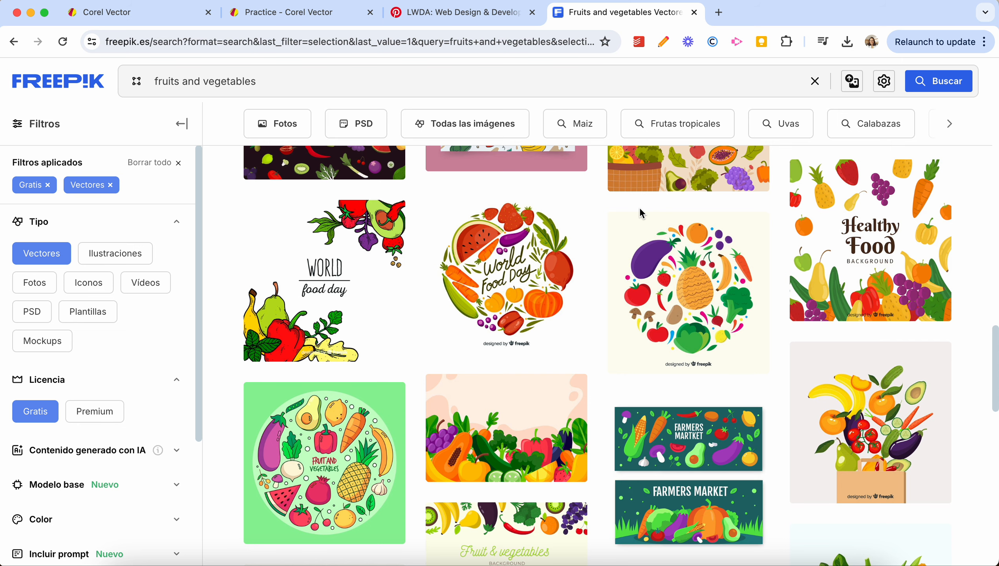
scroll(641, 213, "down", 4)
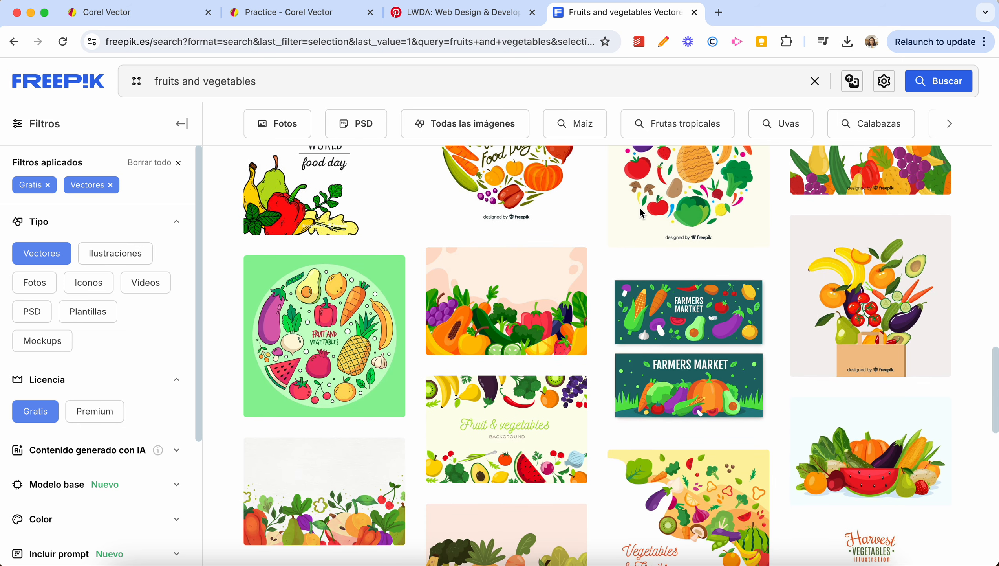
mouse_move(642, 215)
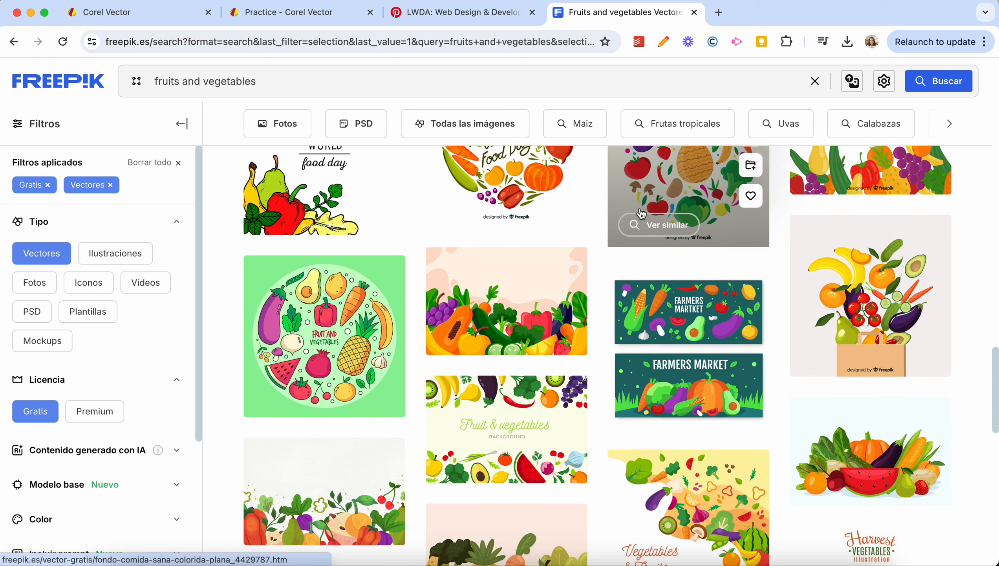
scroll(642, 215, "down", 5)
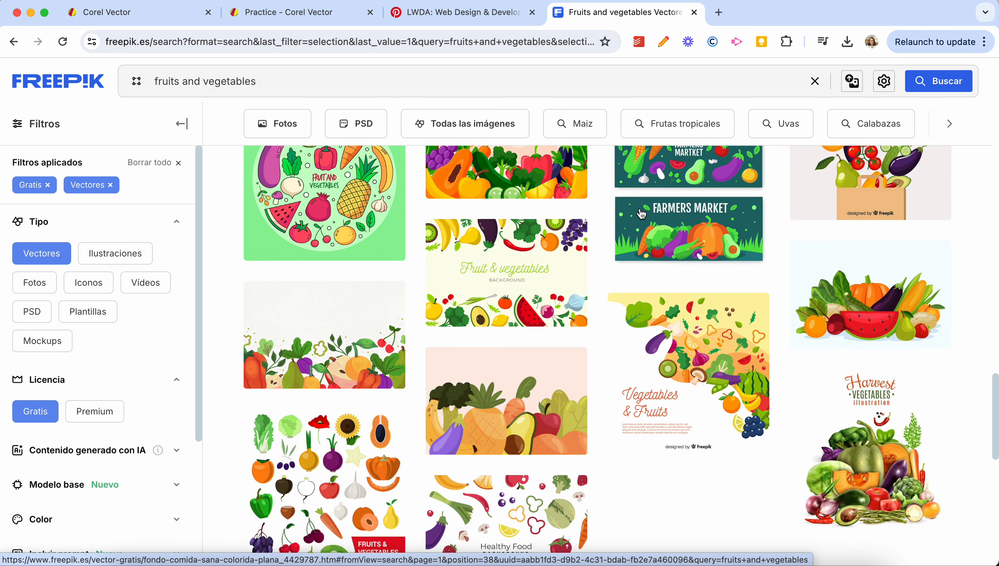
scroll(642, 214, "down", 6)
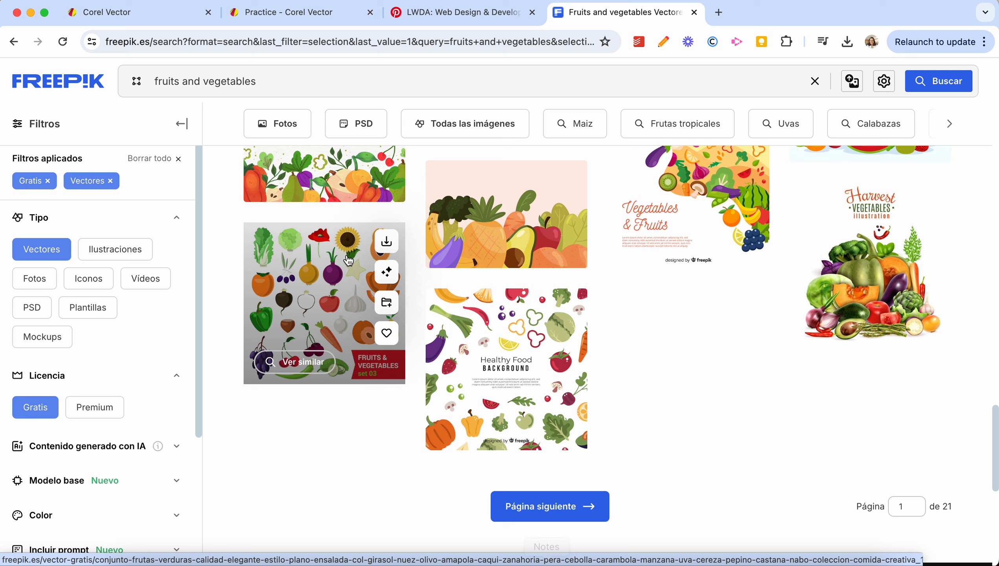
- Replace the search term with "mango" and run the search with the free vector filters kept
left_click(178, 73)
key("super+a")
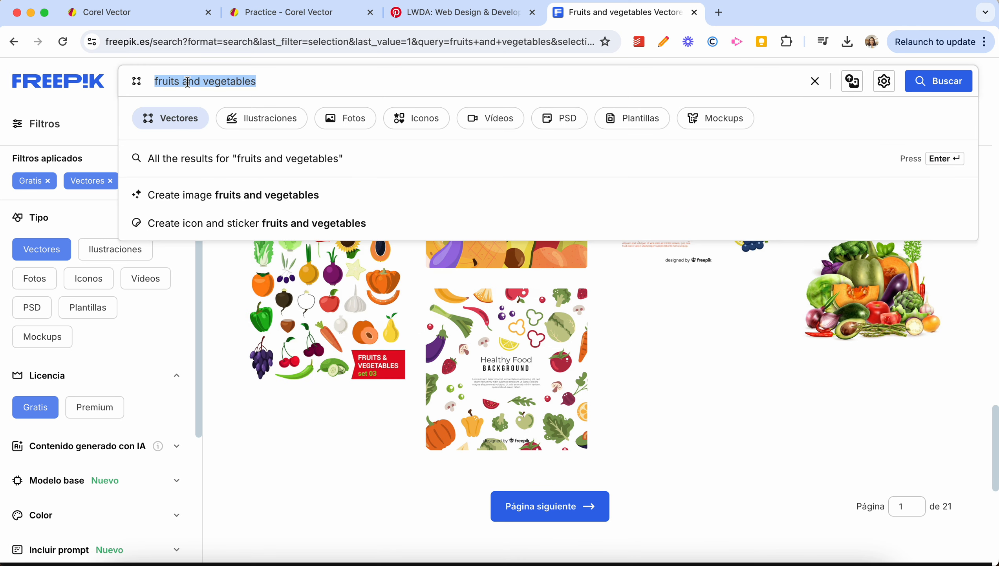
type("mag")
key("BackSpace")
type("ngo")
key("Return")
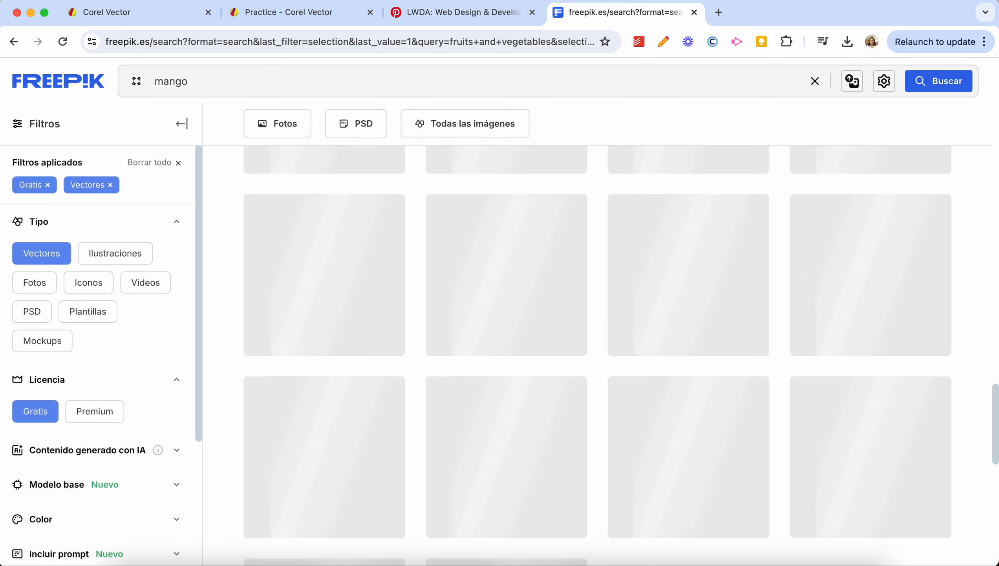
- Compare the mango vectors with the packaging design and open the purple "Flat Mango" illustration
scroll(230, 350, "down", 5)
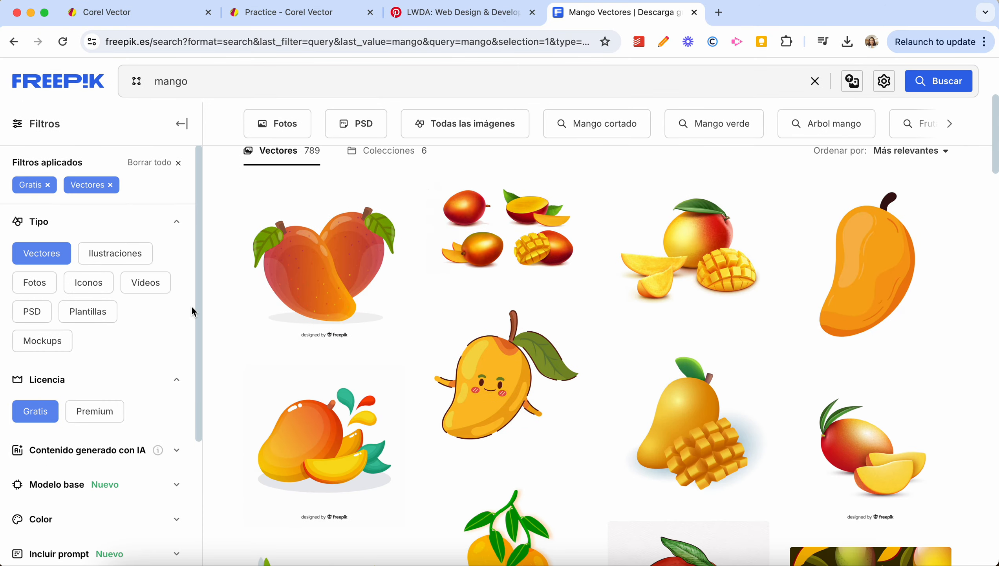
scroll(191, 305, "down", 4)
scroll(289, 386, "down", 6)
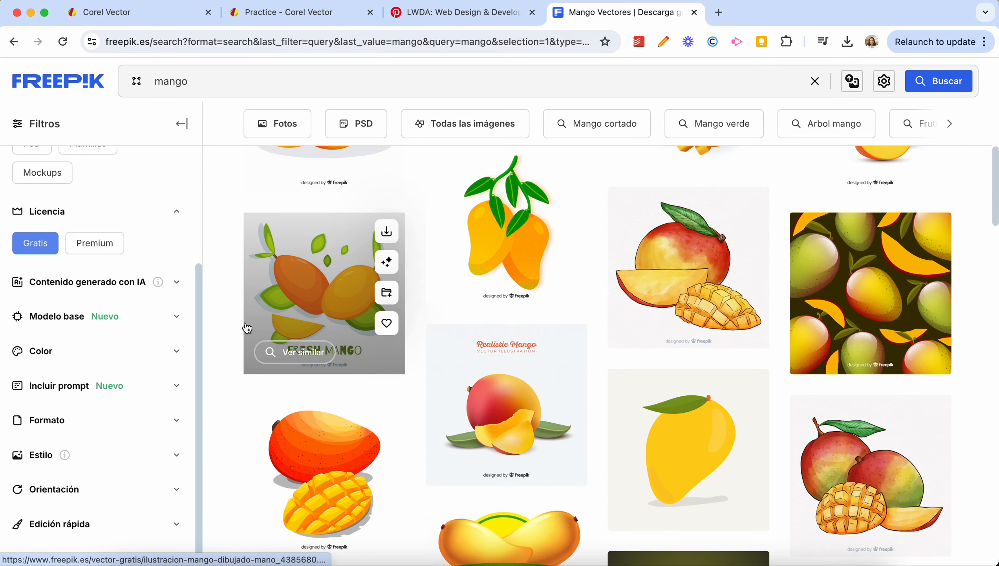
scroll(241, 317, "down", 3)
scroll(242, 320, "down", 7)
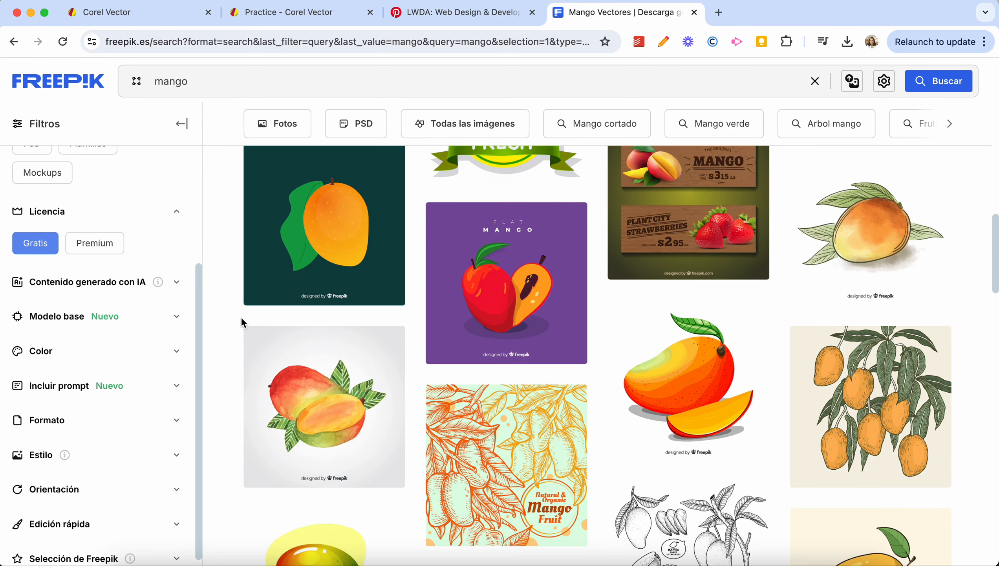
left_click(279, 13)
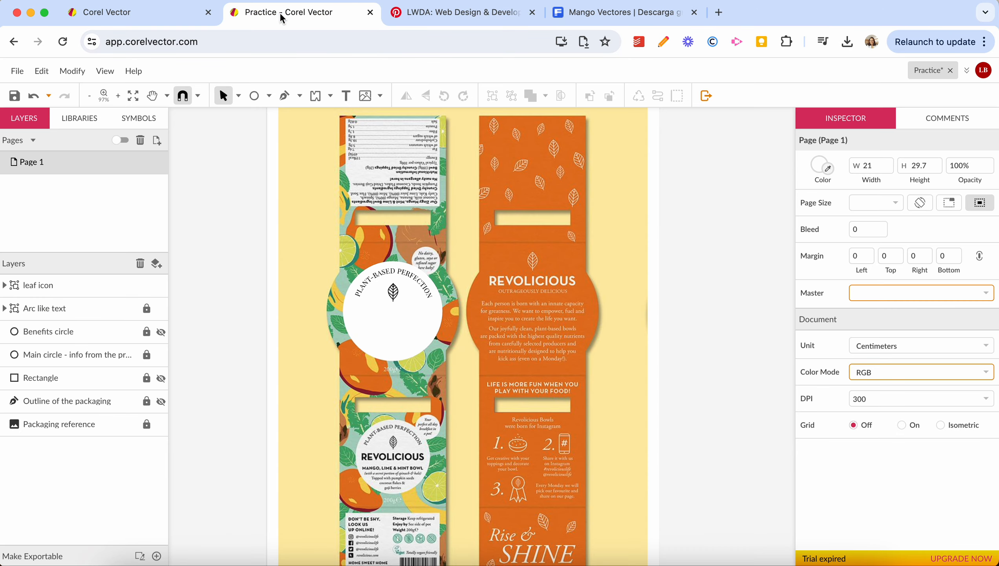
left_click(622, 12)
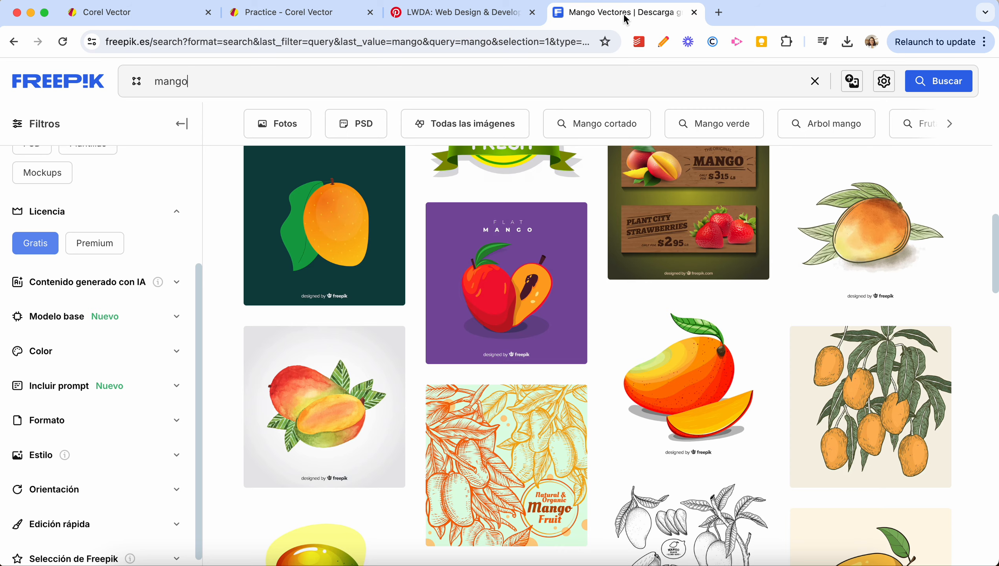
left_click(491, 285)
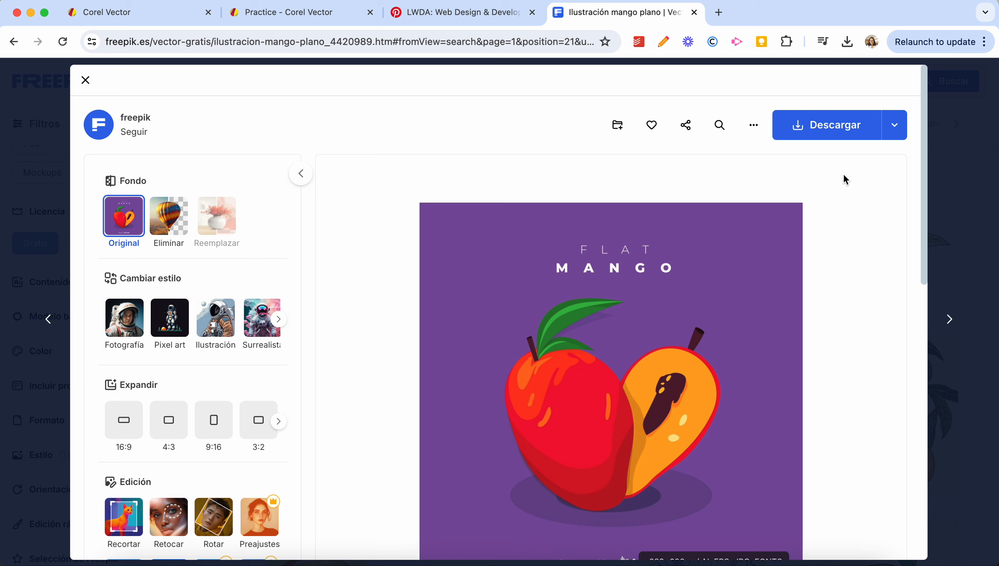
- Download the flat mango illustration in EPS format and save it to Downloads under the name mango
left_click(897, 128)
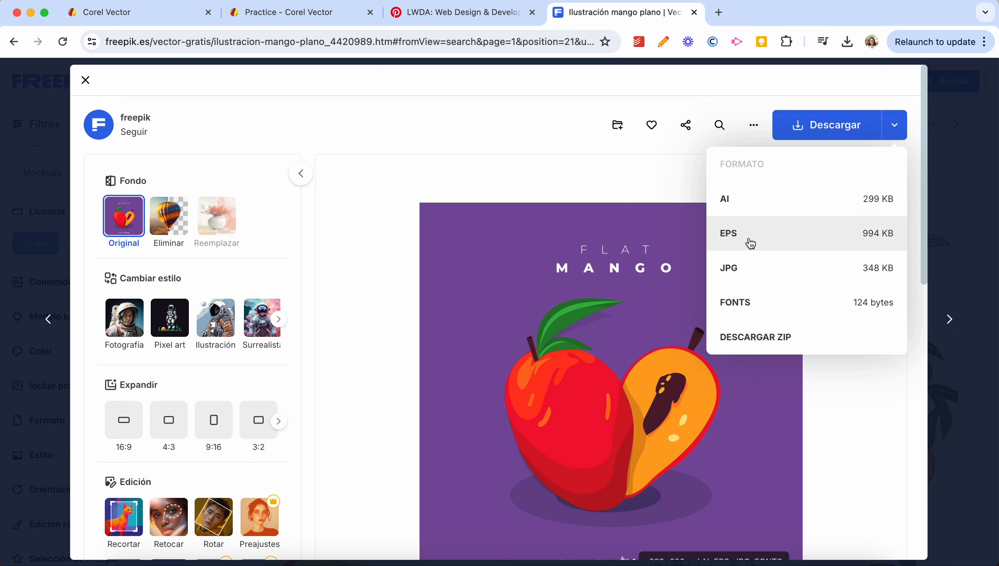
left_click(737, 236)
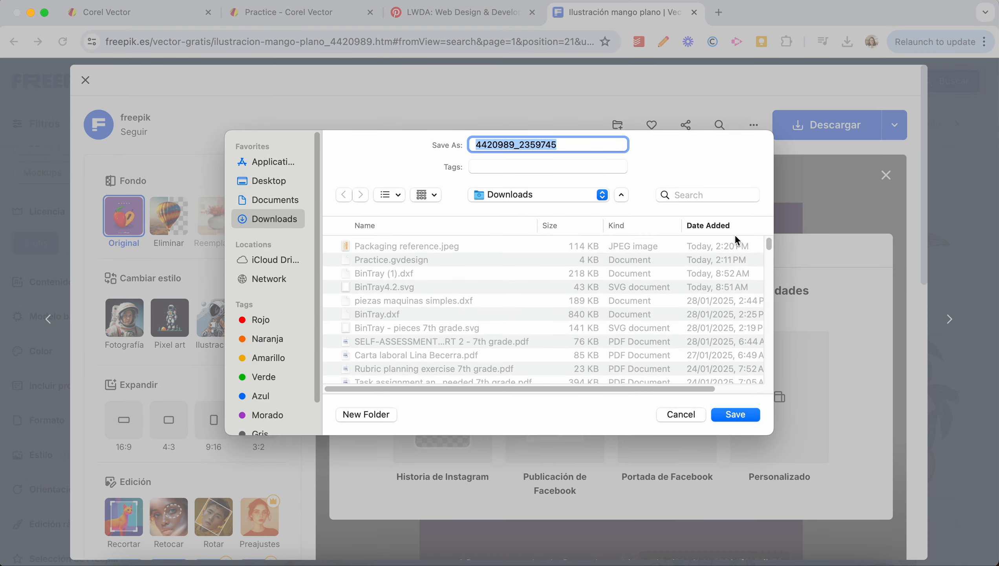
type("mango")
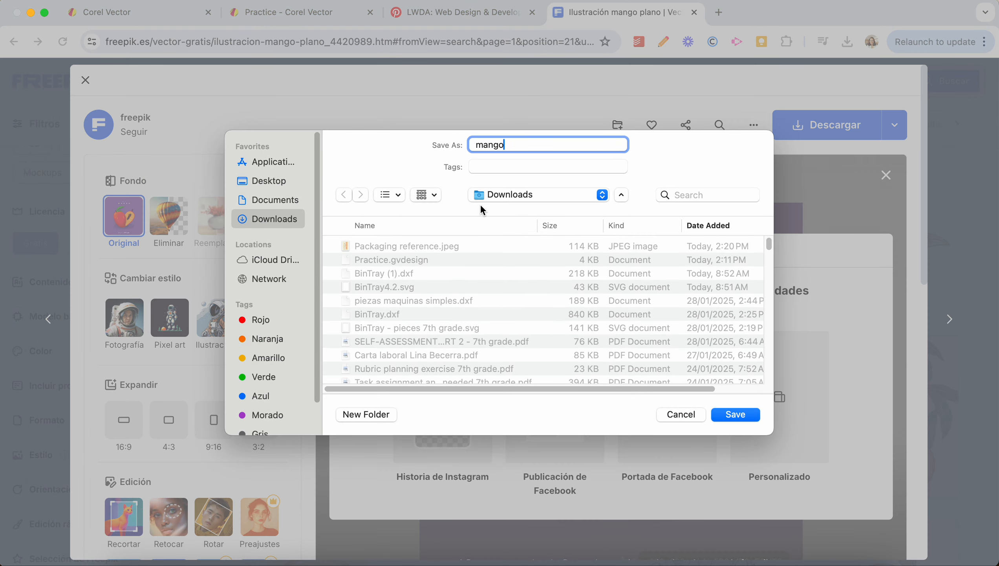
left_click(718, 415)
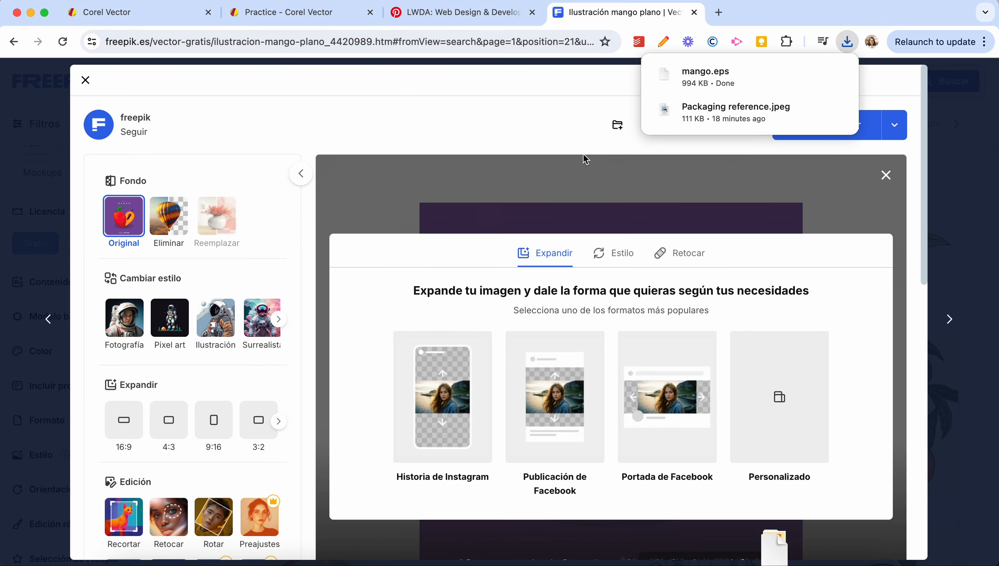
- Switch to the Practice design in Corel Vector and insert the mango.eps file as an image
left_click(320, 14)
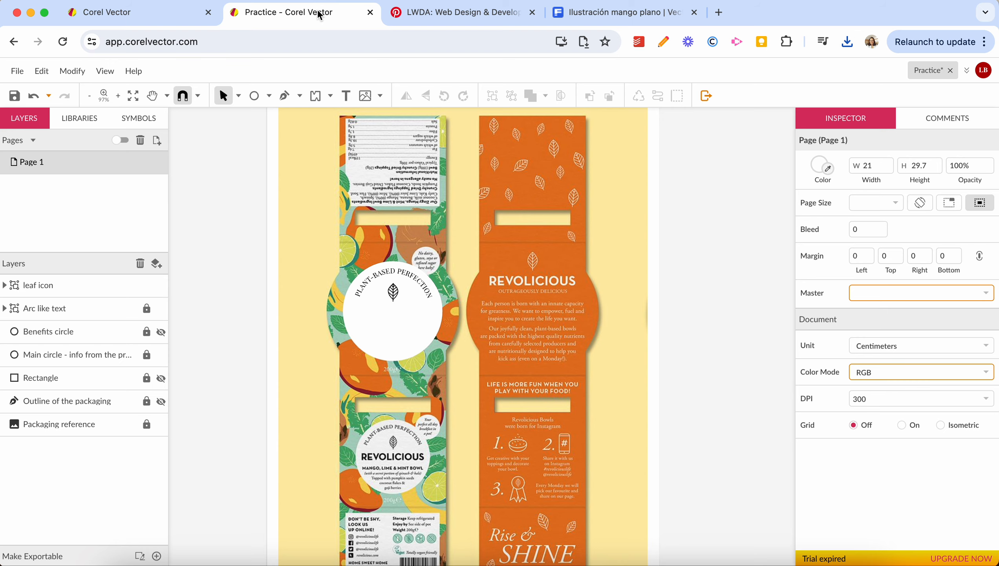
left_click(368, 97)
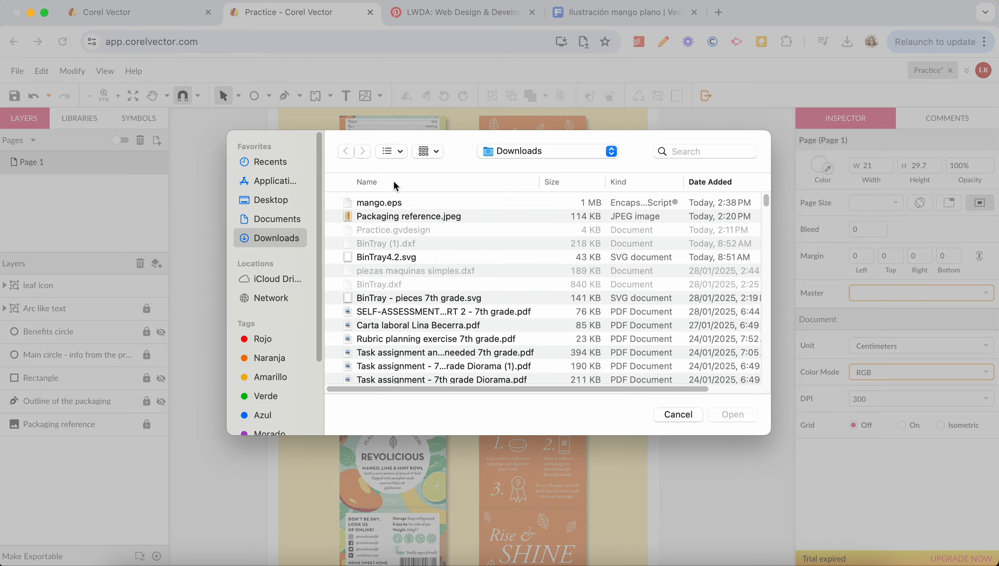
left_click(399, 203)
double_click(399, 203)
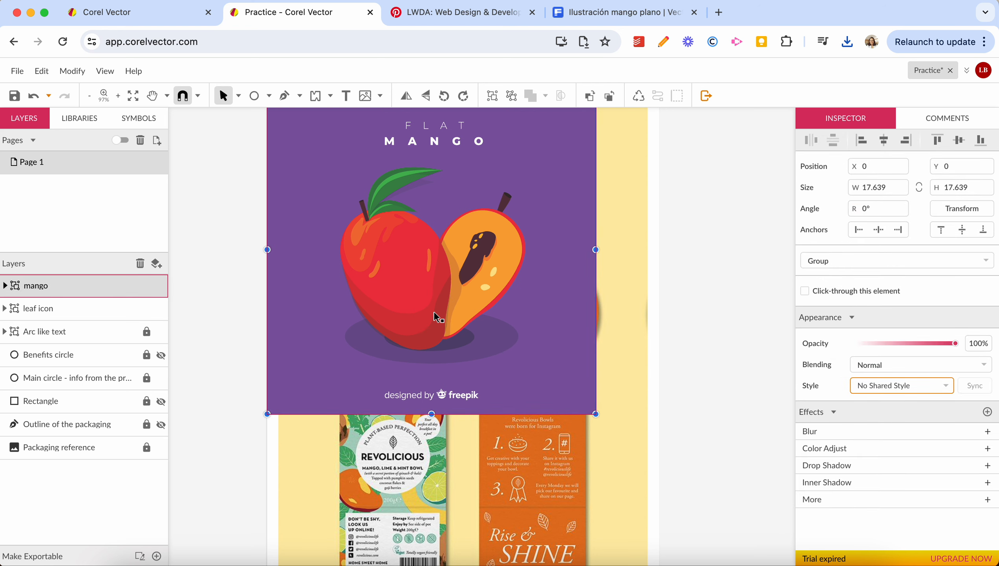
- Move the imported mango group to about X 2.8, Y 1.6 cm and lock the leaf icon layer
double_click(442, 254)
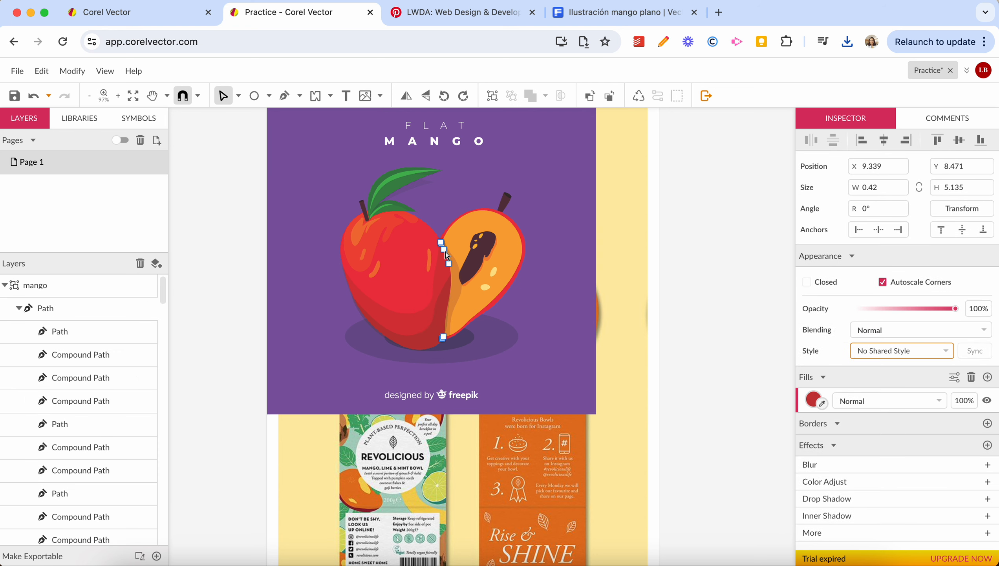
key("v")
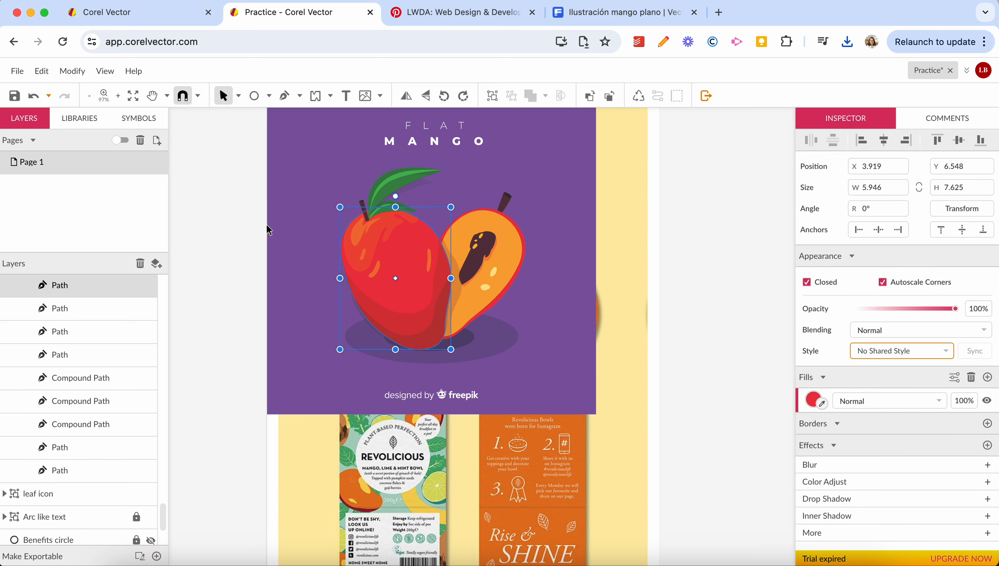
left_click(244, 239)
left_click(379, 251)
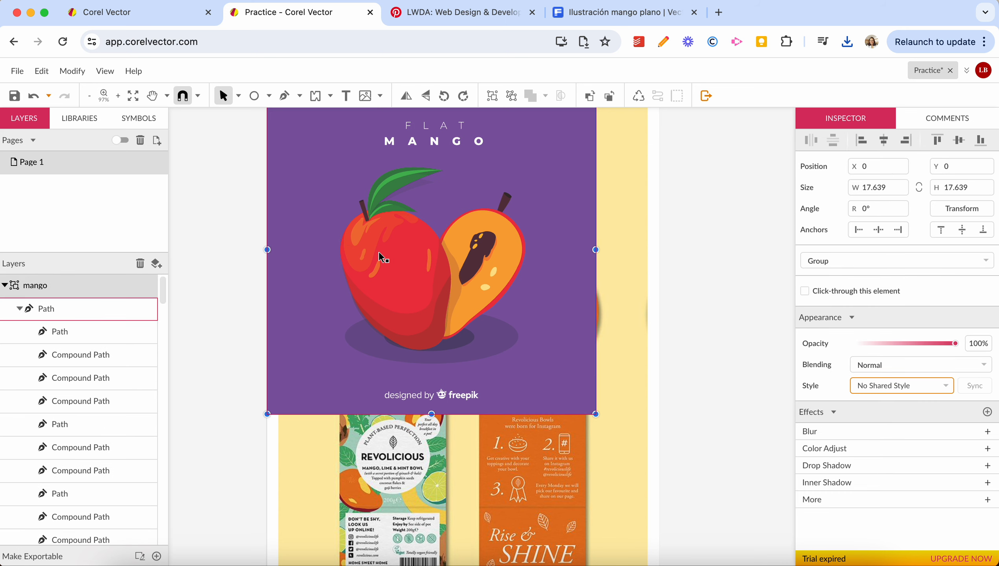
left_click_drag(417, 288, 430, 286)
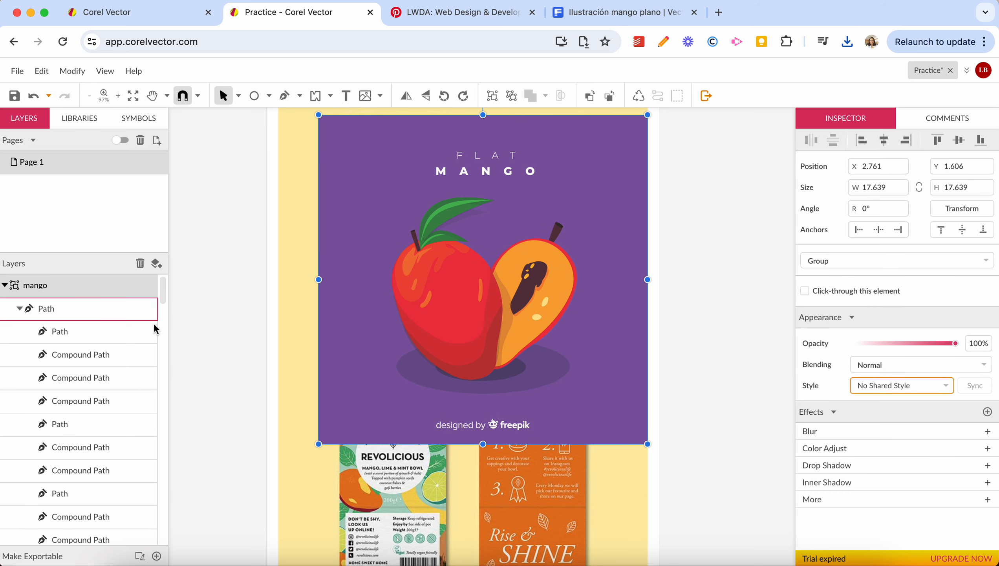
left_click(5, 285)
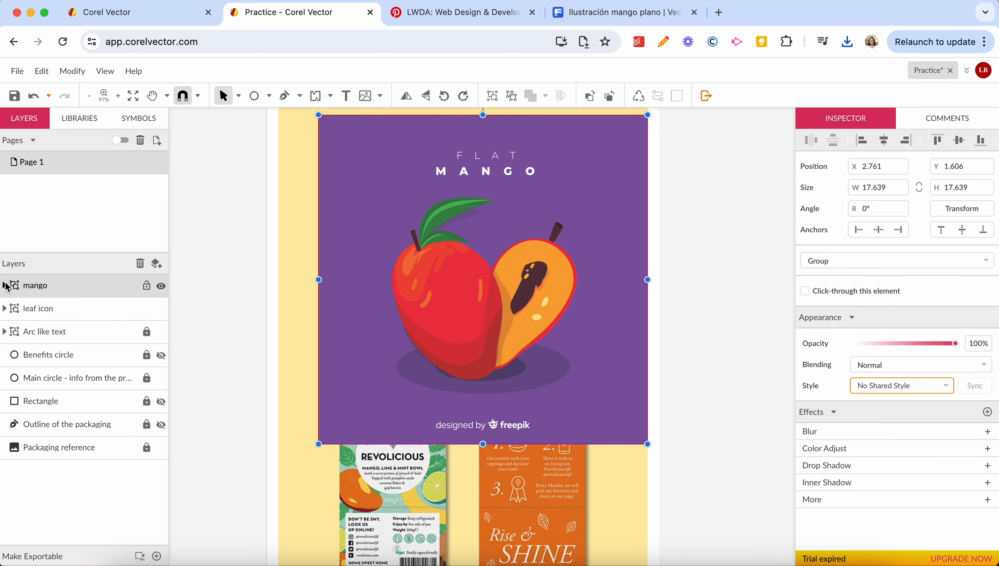
left_click(147, 309)
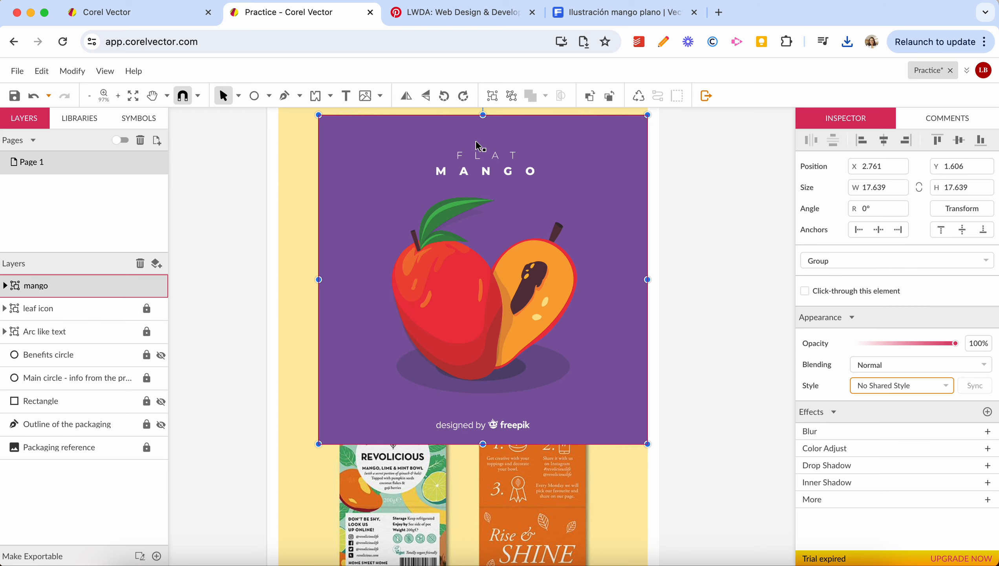
- Ungroup the mango artwork twice into separate paths and delete its purple background square
left_click(511, 98)
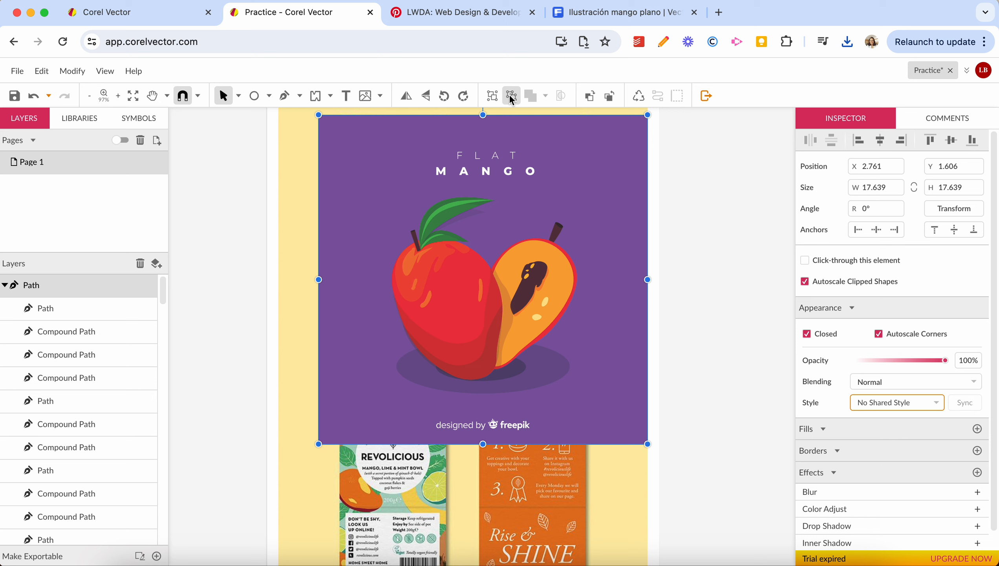
left_click(512, 98)
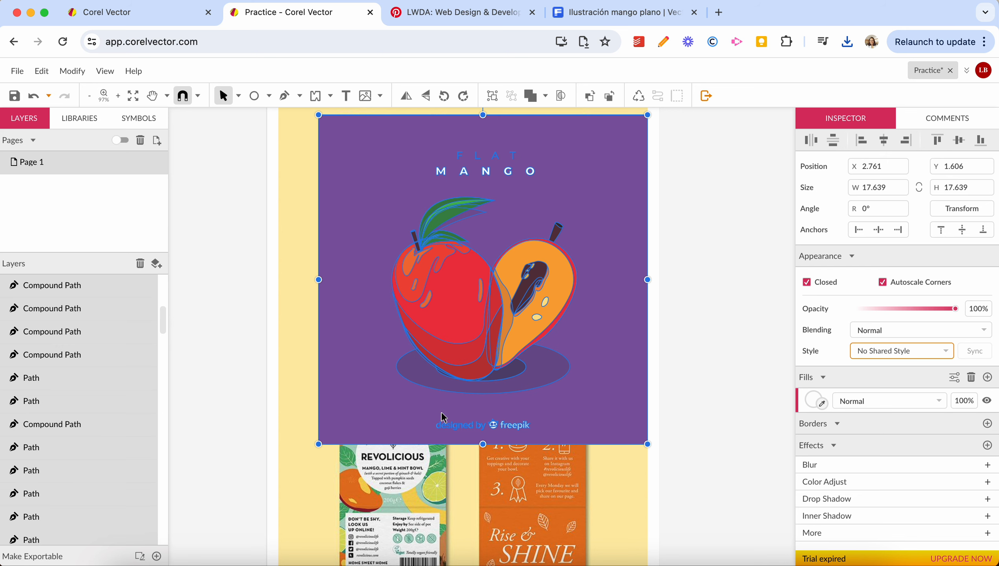
left_click(310, 320)
left_click(367, 356)
key("Delete")
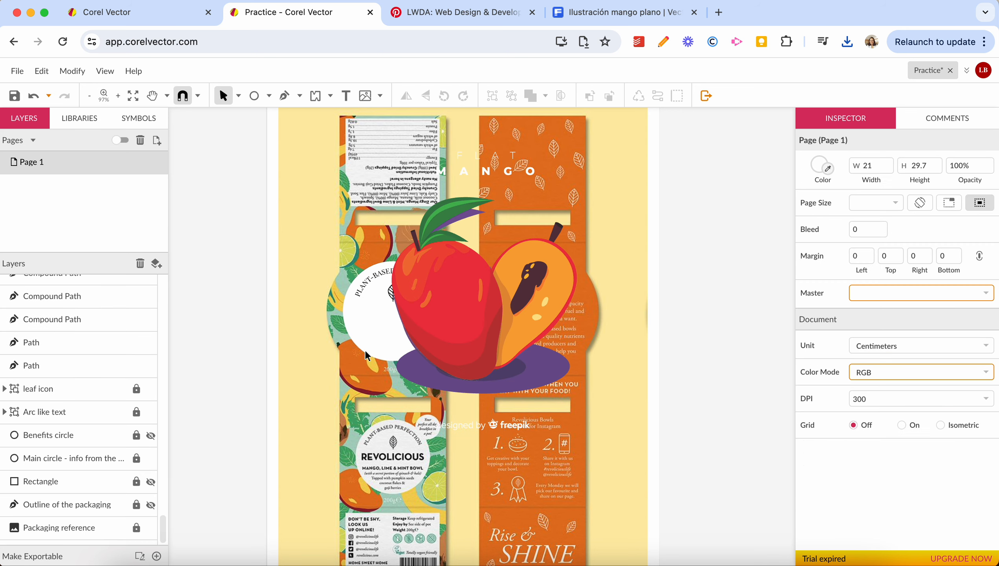
- Delete the purple shadow ellipse beneath the fruit and the cut mango half with its seed
left_click(516, 374)
key("Delete")
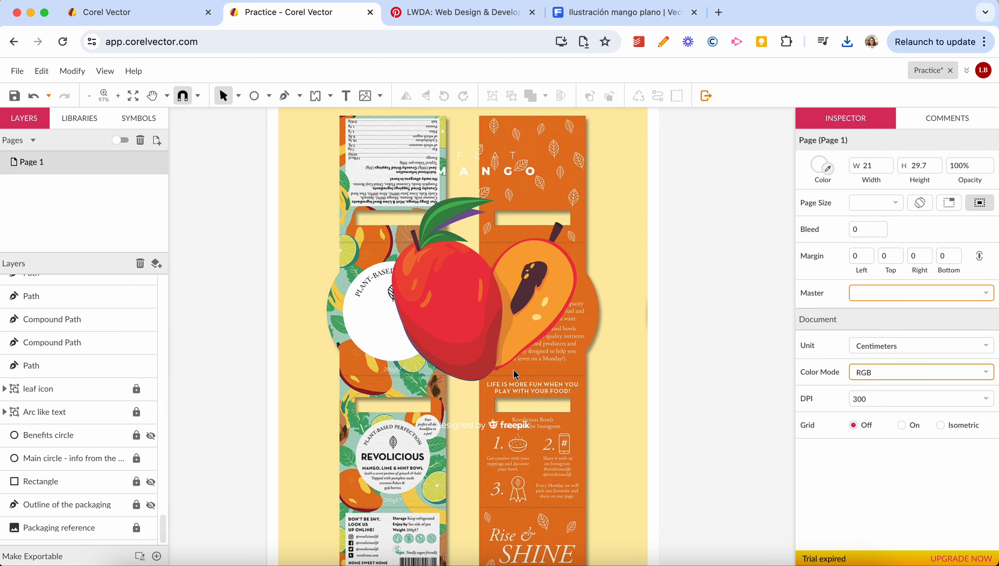
scroll(362, 455, "down", 3)
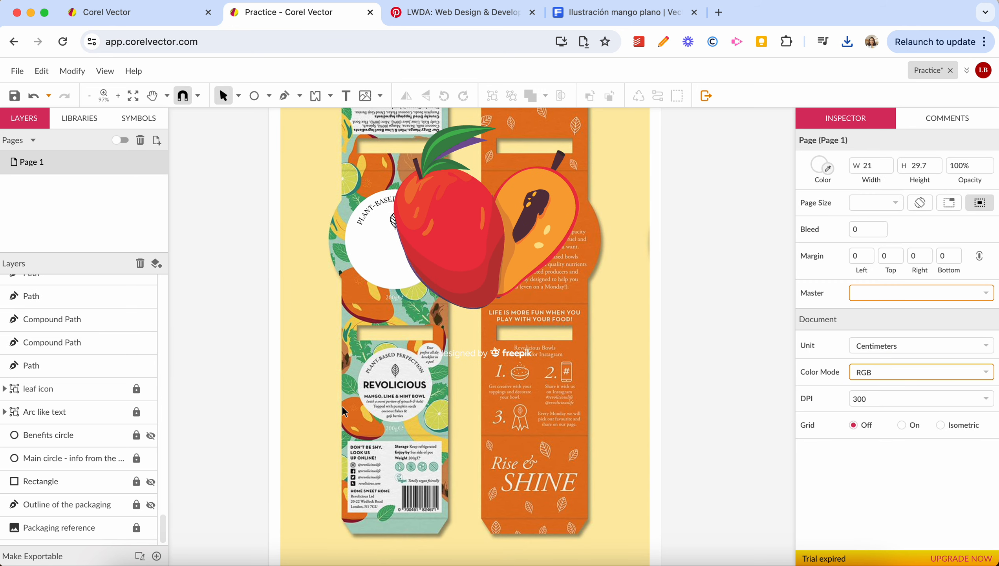
scroll(436, 317, "up", 2)
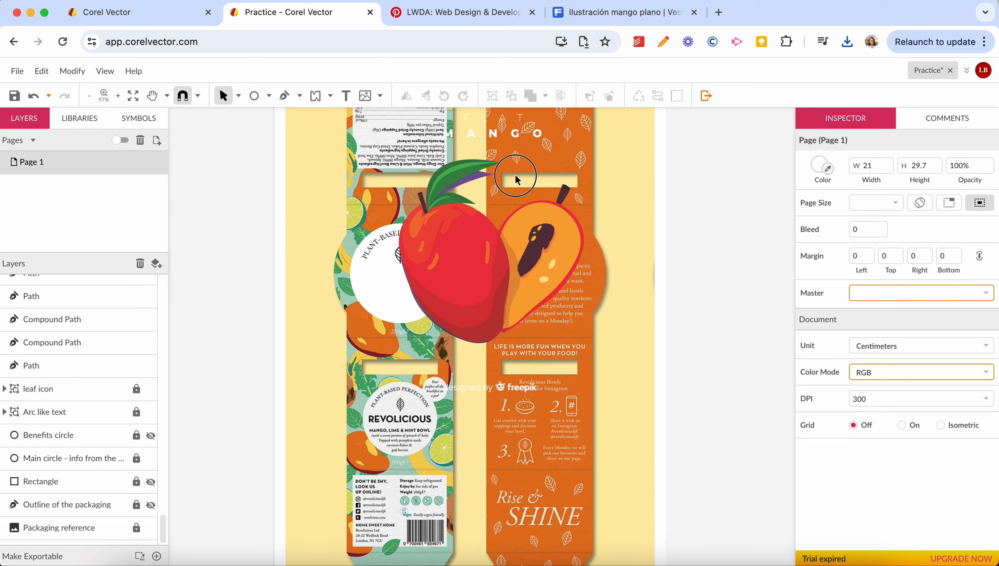
left_click_drag(516, 176, 632, 266)
key("Delete")
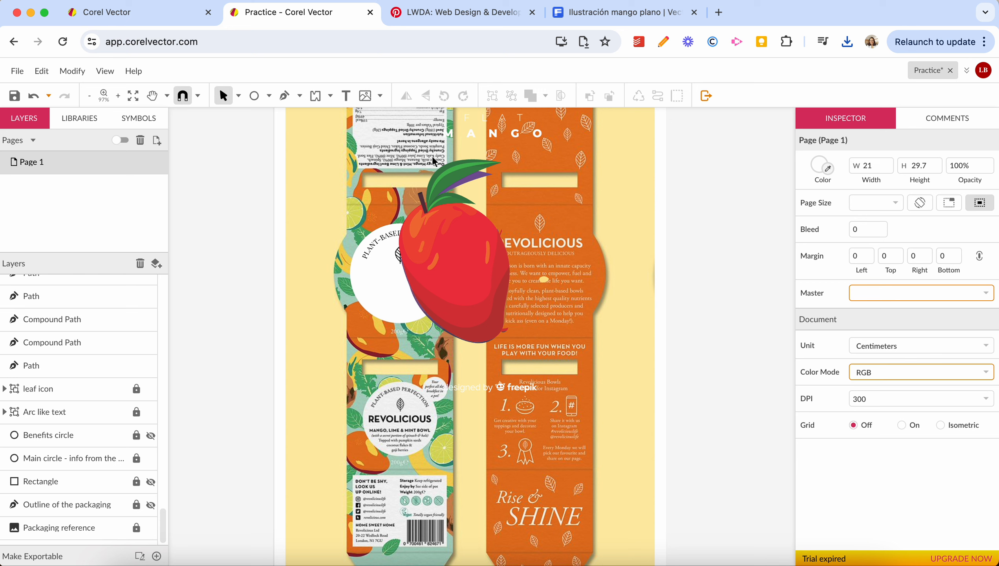
- Delete the large and small green leaves above the whole mango, keeping its stem
left_click_drag(424, 155, 493, 189)
key("Delete")
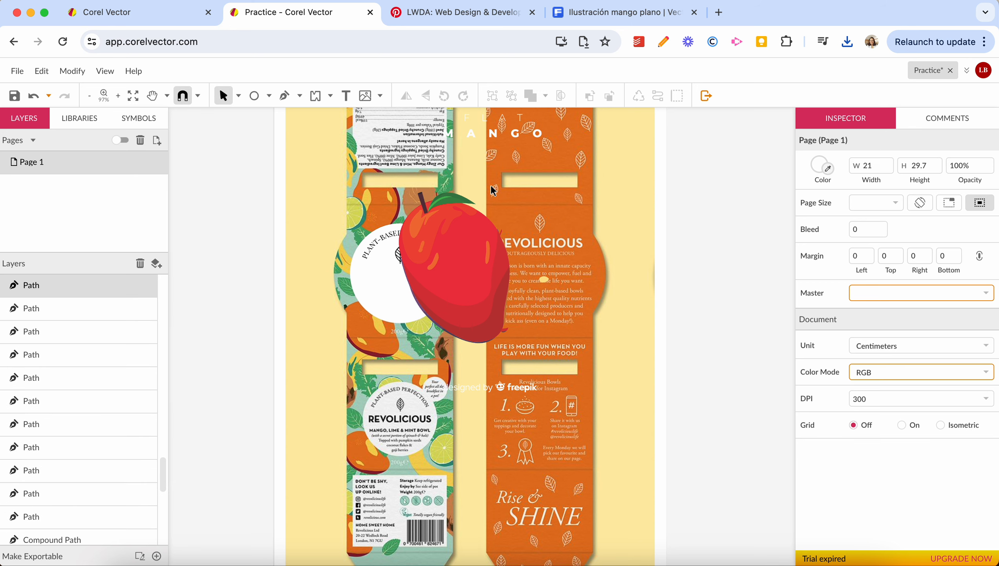
left_click(460, 201)
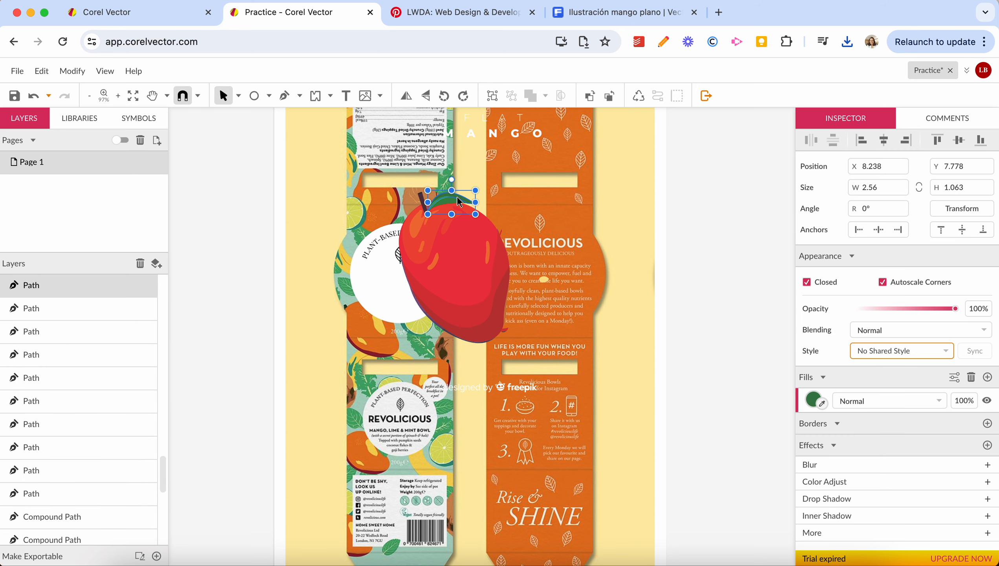
key("Escape")
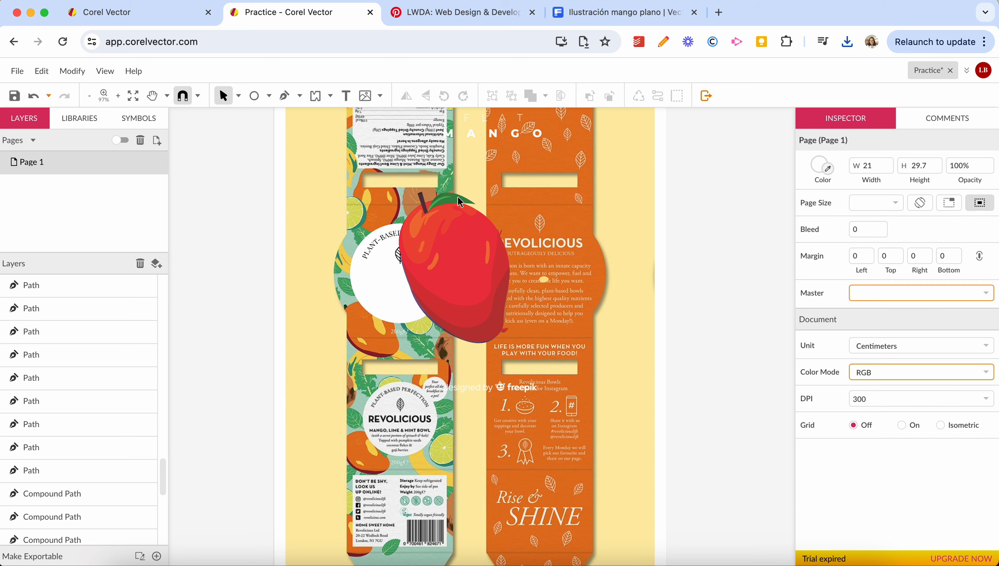
left_click(450, 195)
key("Delete")
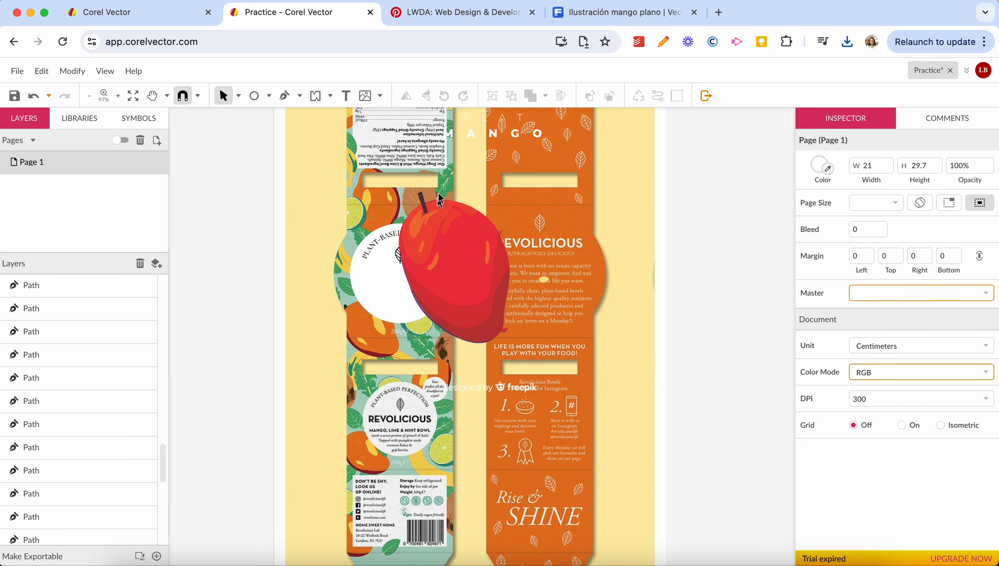
- Delete the white FLAT MANGO title above the fruit
scroll(439, 125, "up", 3)
left_click_drag(404, 121, 560, 184)
left_click(560, 183)
left_click(472, 282)
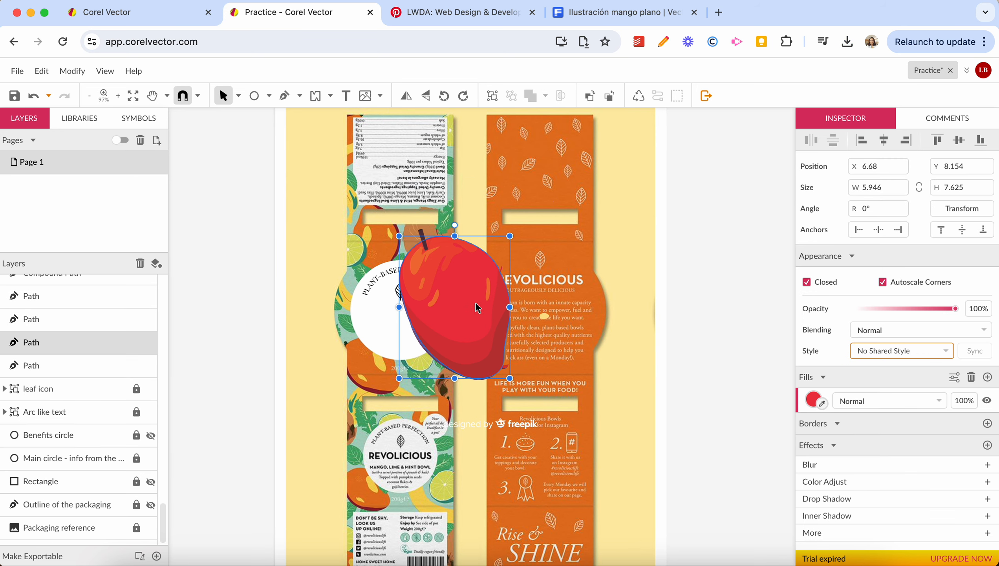
left_click(433, 404)
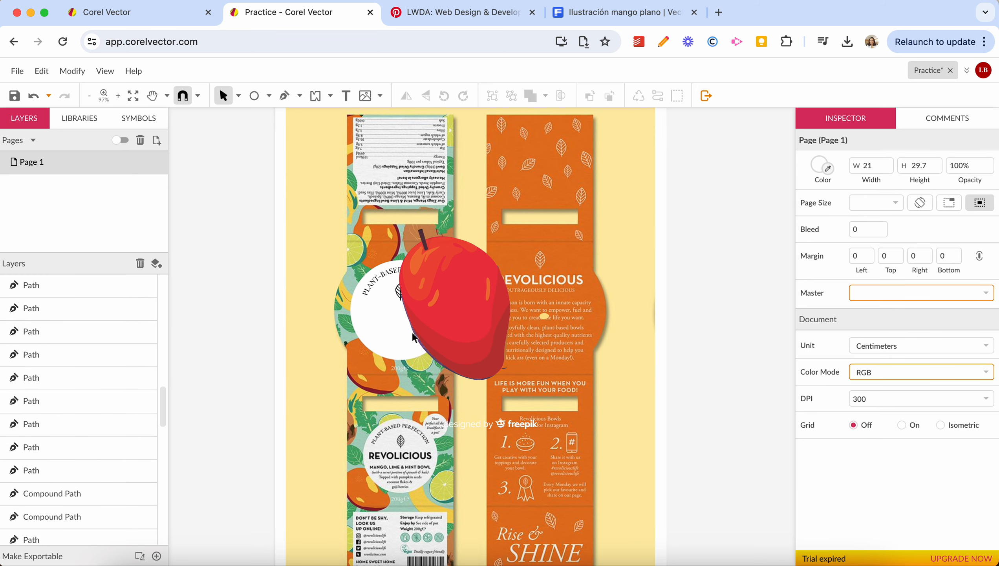
- Delete the "designed by freepik" credit and the small leftover fragment beside the mango's lower edge
left_click_drag(351, 183, 573, 436)
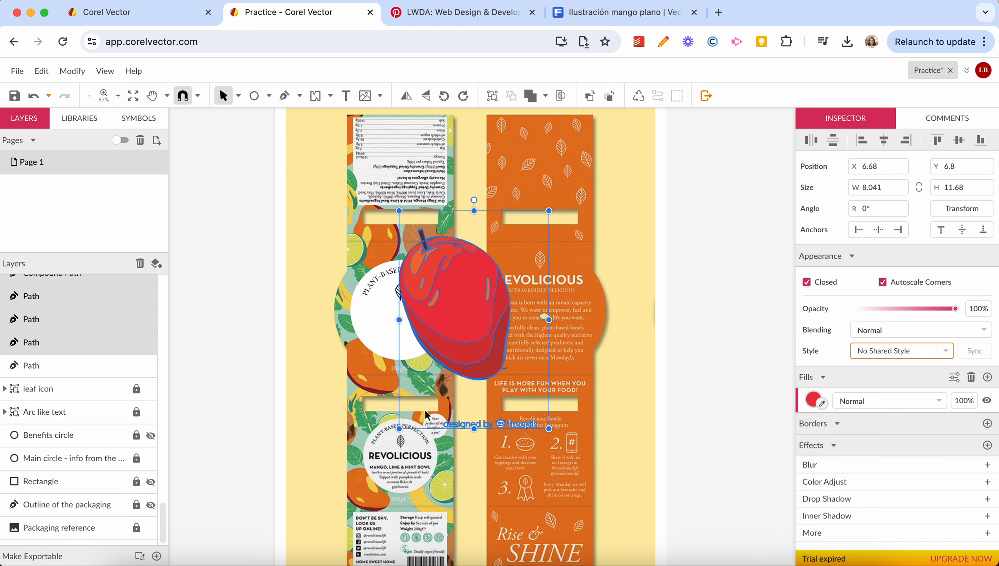
left_click_drag(419, 408, 594, 459)
key("Delete")
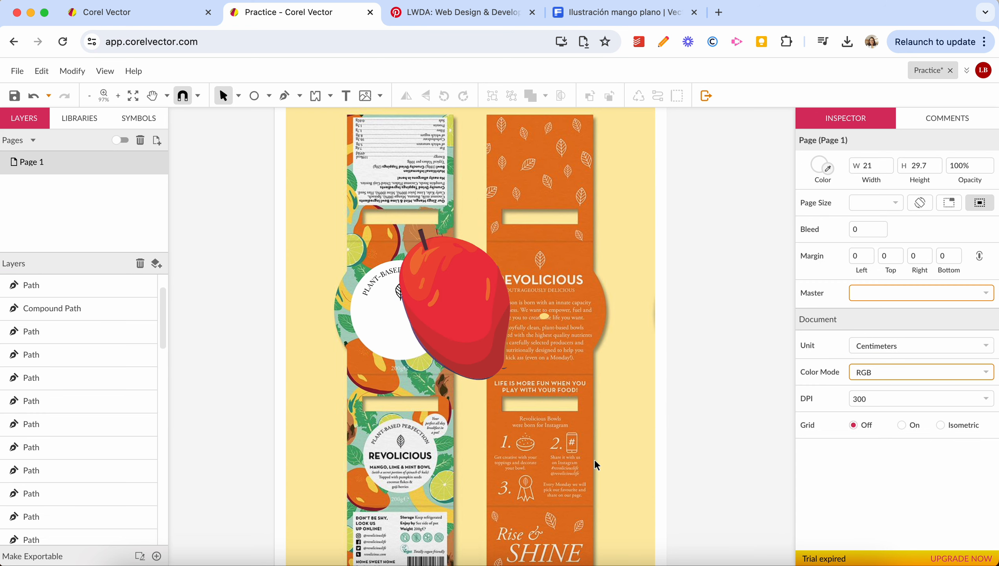
left_click(506, 370)
key("Delete")
- Recolour the main body path of the mango with the orange sampled from a mango in the packaging reference
left_click(455, 327)
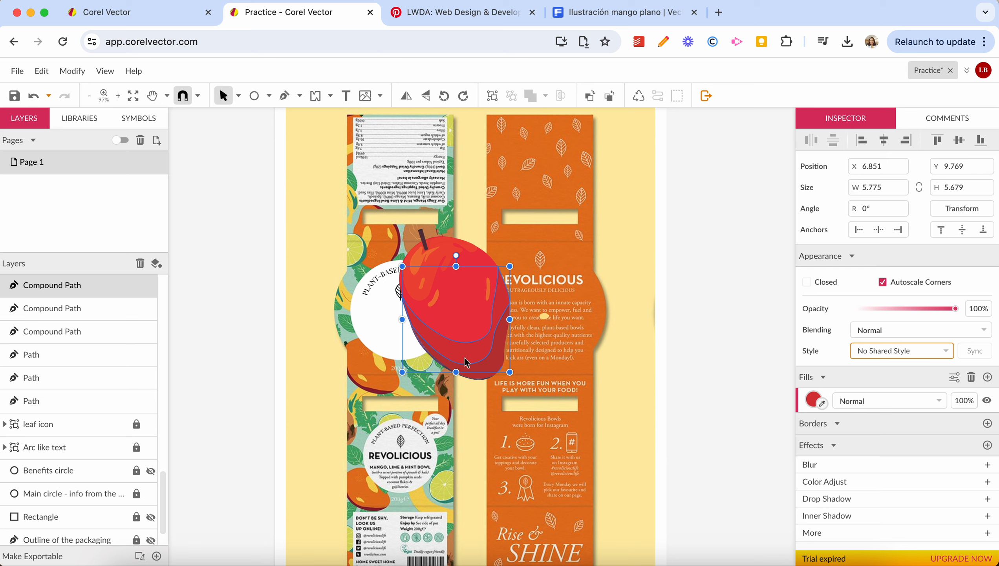
left_click(489, 367)
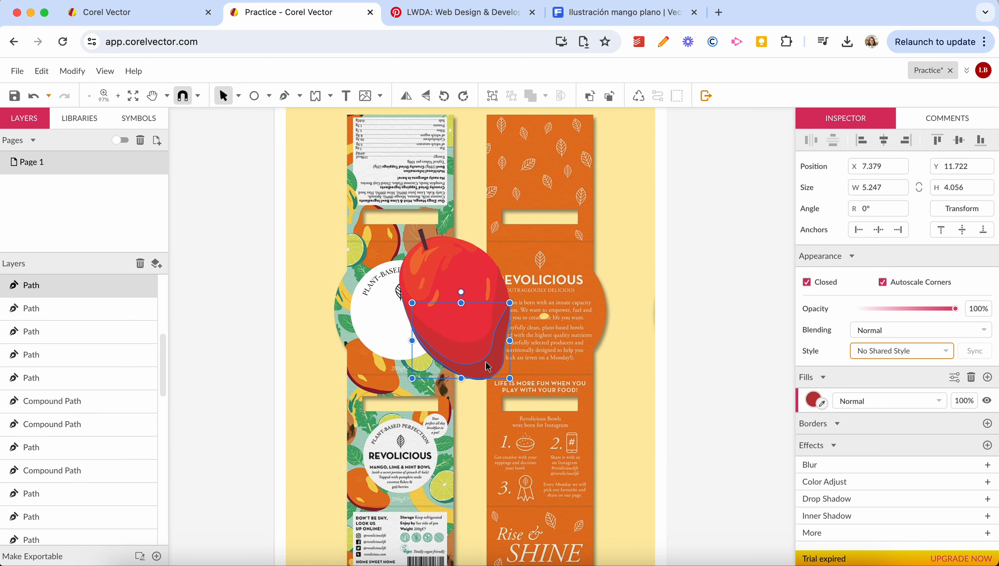
left_click(463, 323)
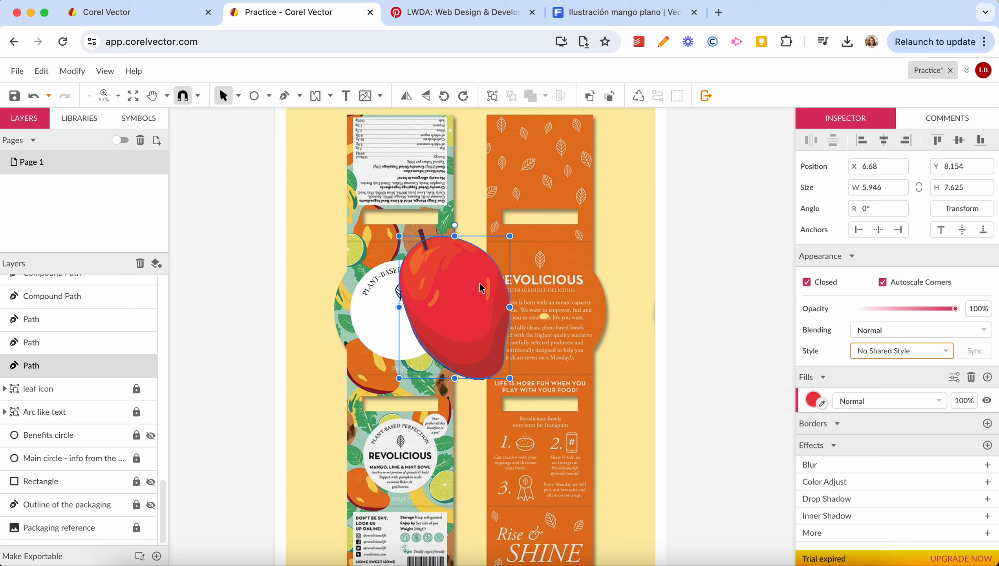
left_click(822, 404)
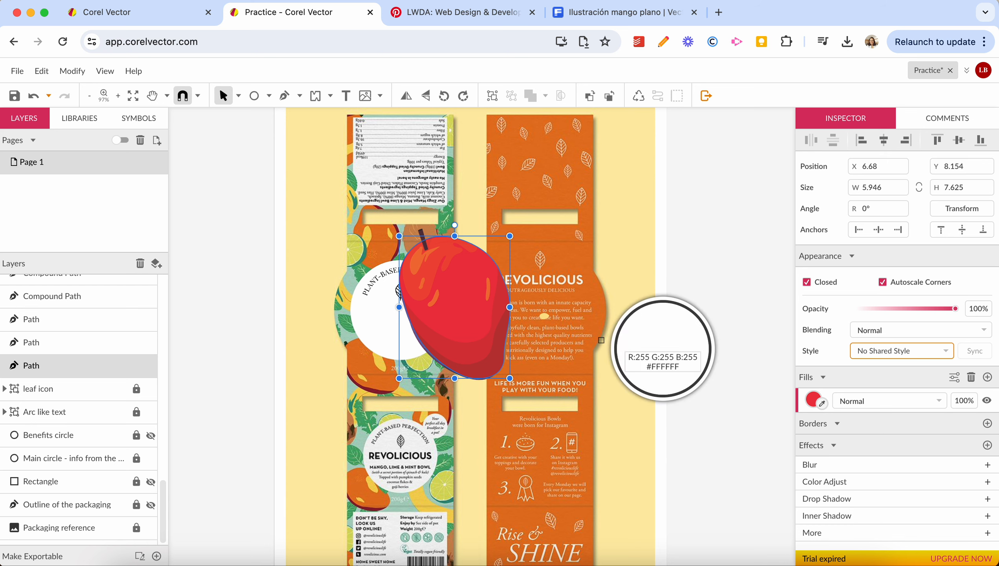
left_click(369, 362)
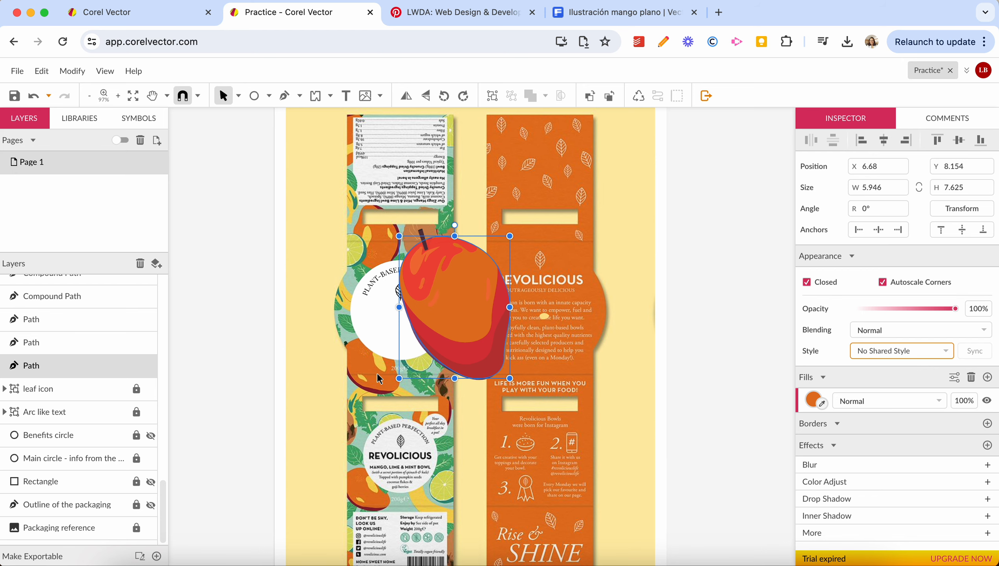
scroll(379, 378, "up", 10)
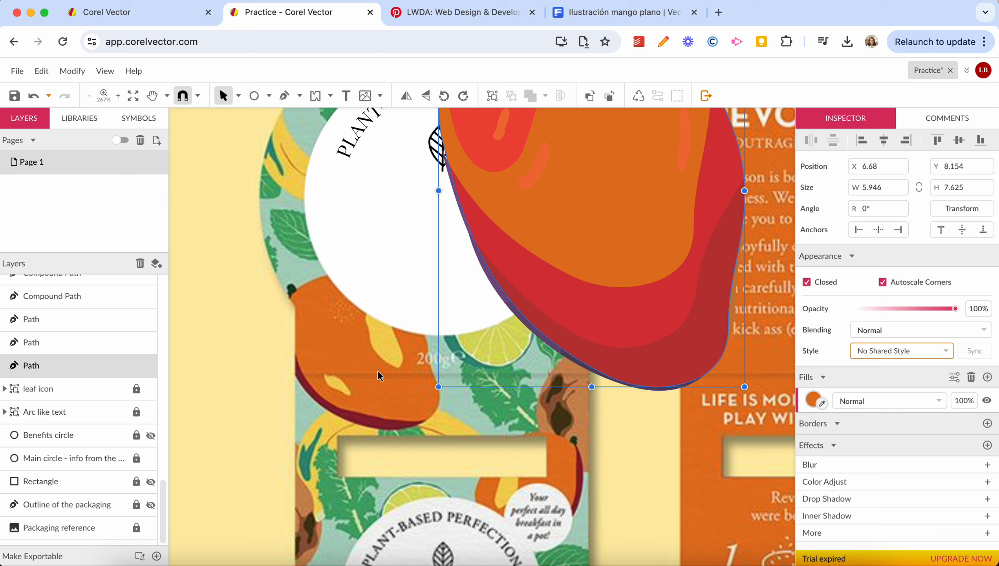
scroll(378, 371, "up", 5)
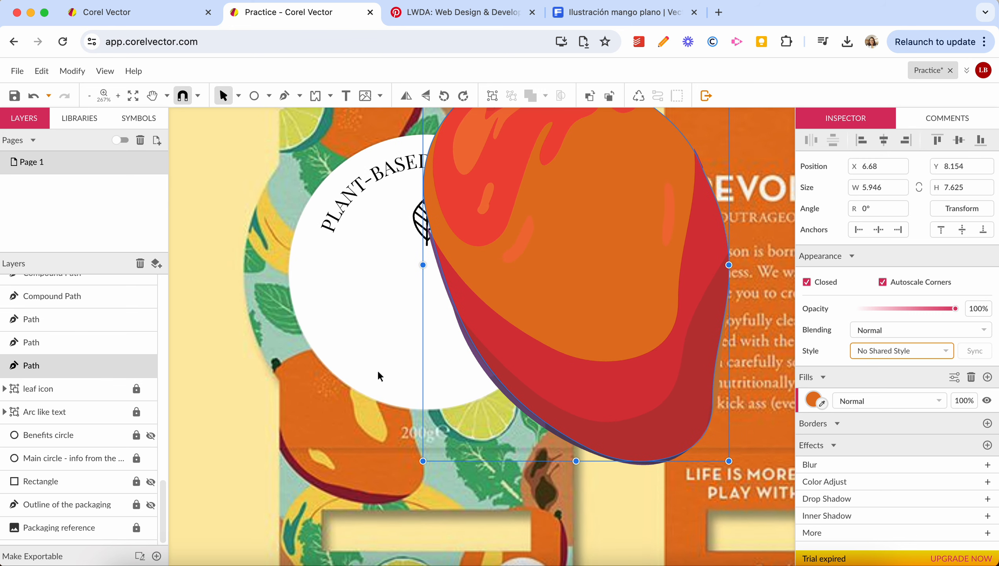
- Recolour the large red highlight on the mango's upper part with the yellow sampled from a mango in the packaging reference
scroll(377, 368, "up", 2)
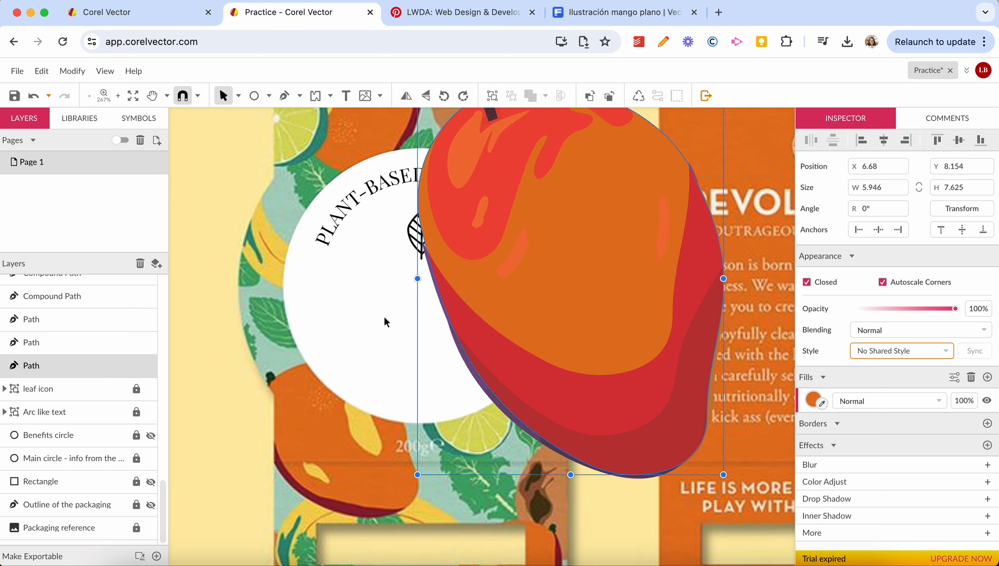
left_click(487, 186)
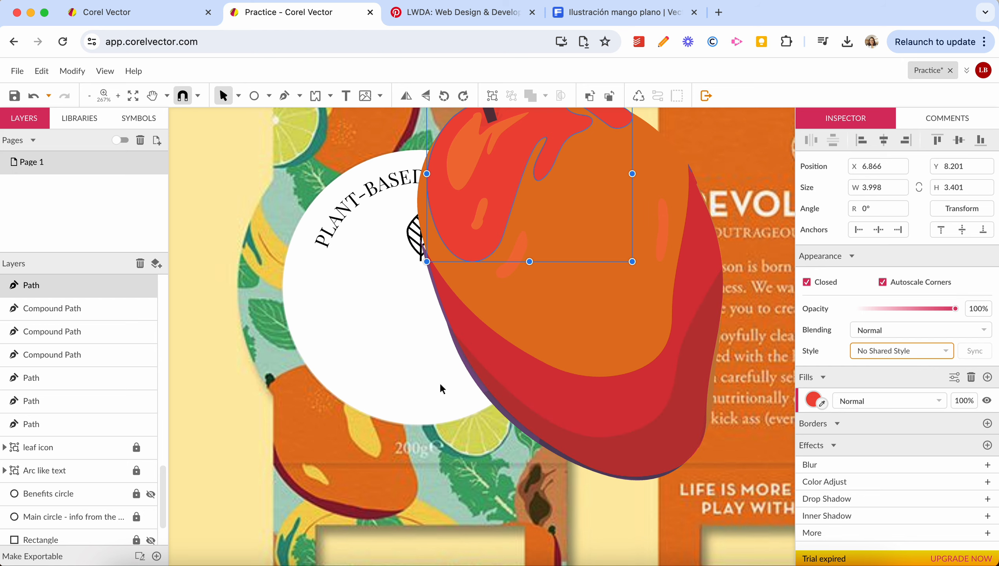
left_click(372, 435)
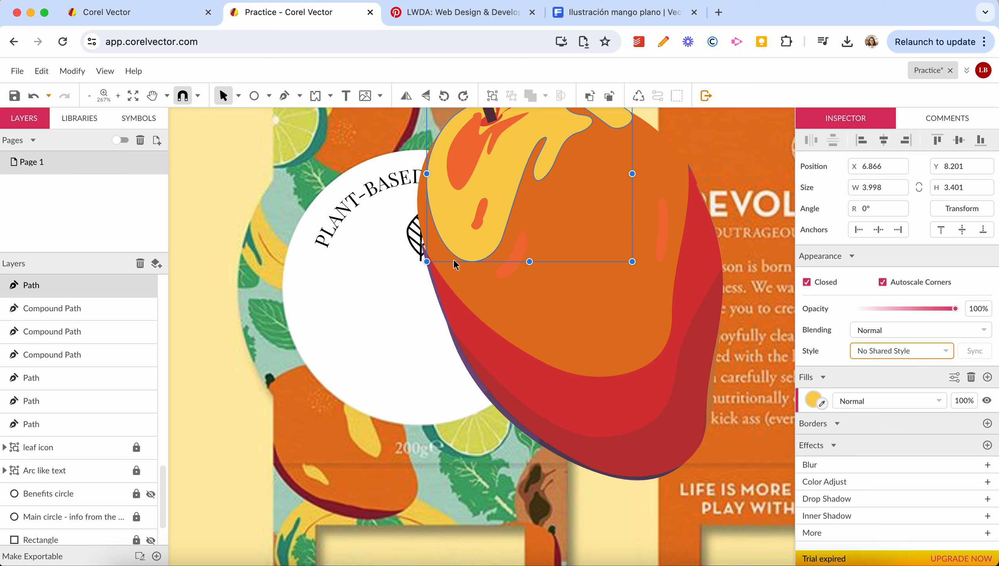
- Delete the orange patch inside the yellow highlight and the red sliver beside the mango's stem
left_click(478, 126)
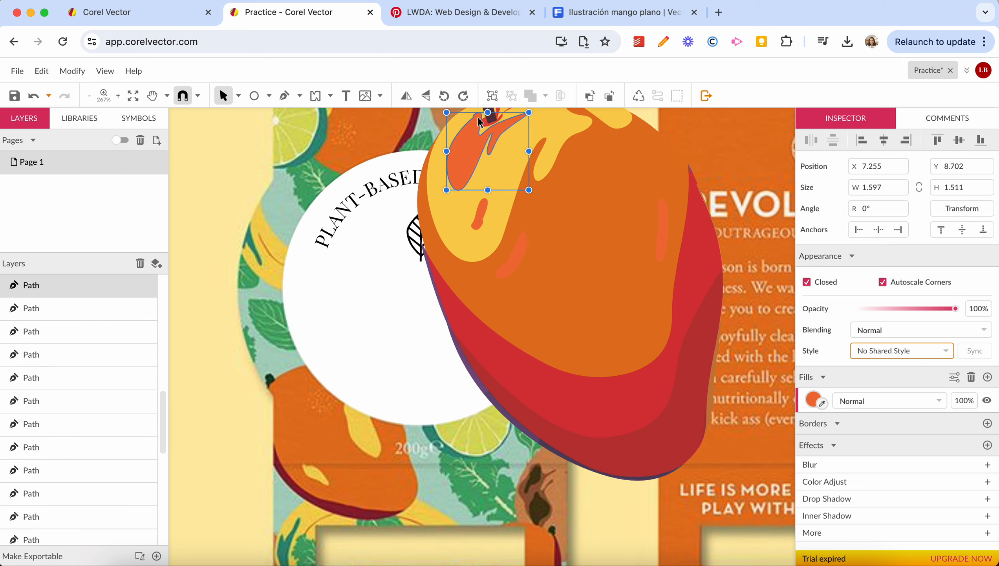
scroll(480, 122, "up", 3)
double_click(482, 198)
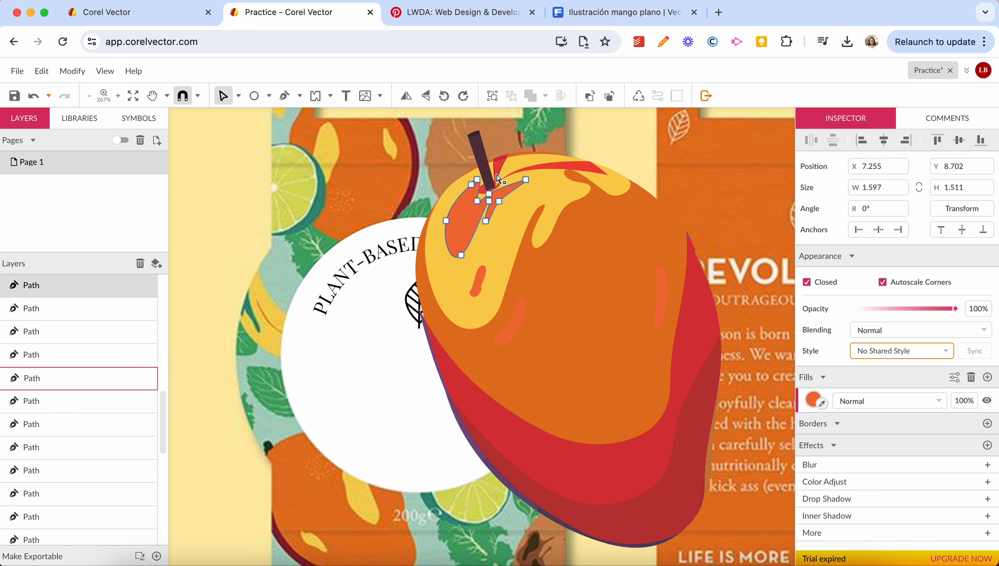
key("Delete")
left_click(499, 168)
key("Delete")
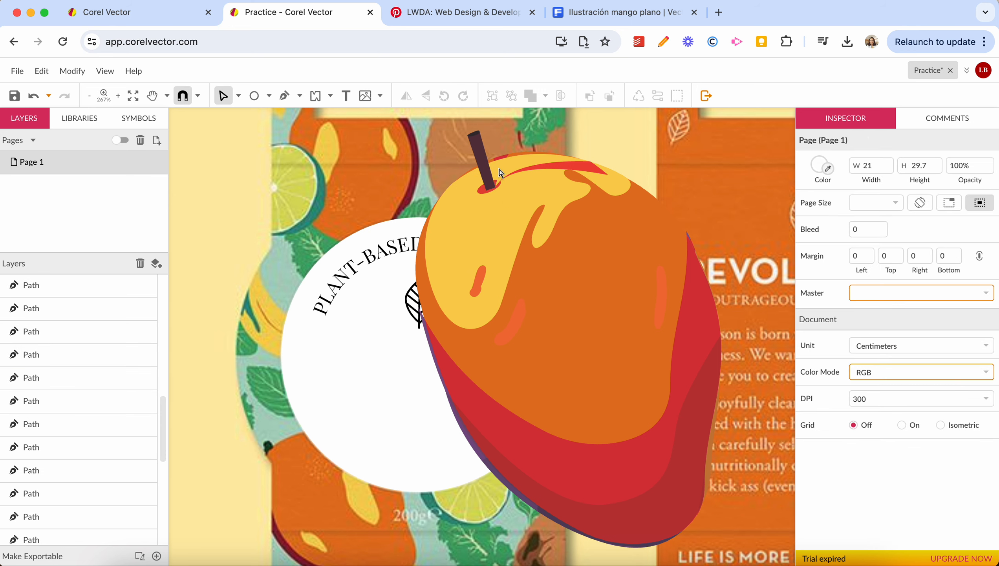
- Delete the thin red arc along the mango's upper edge and the small red fragment next to the stem
left_click(542, 163)
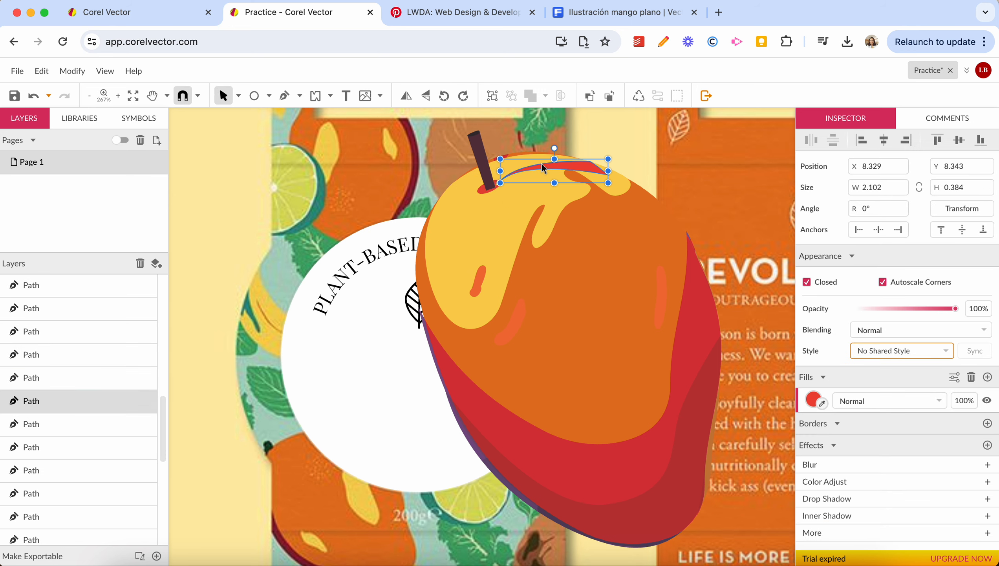
key("Delete")
left_click(499, 157)
key("Delete")
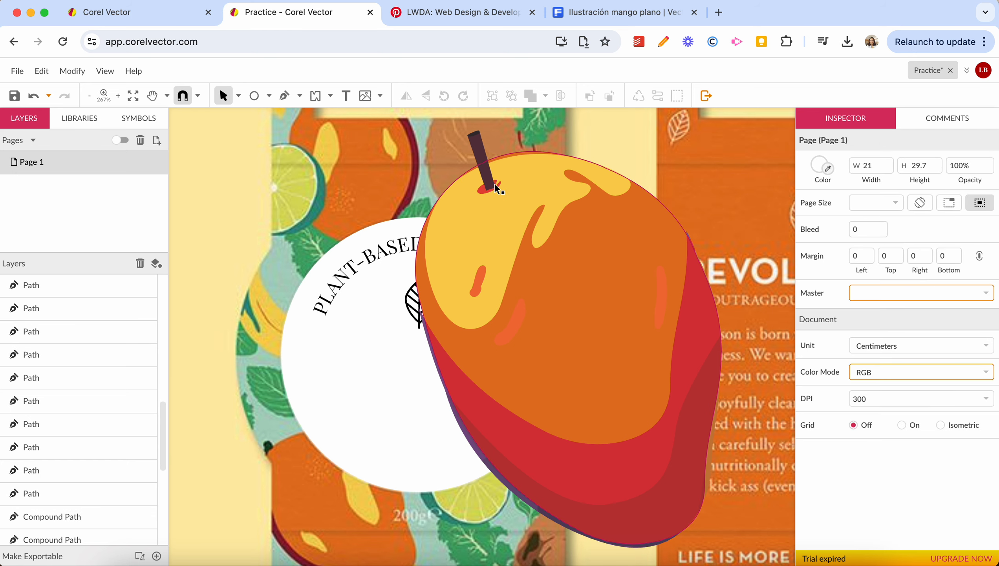
left_click(481, 279)
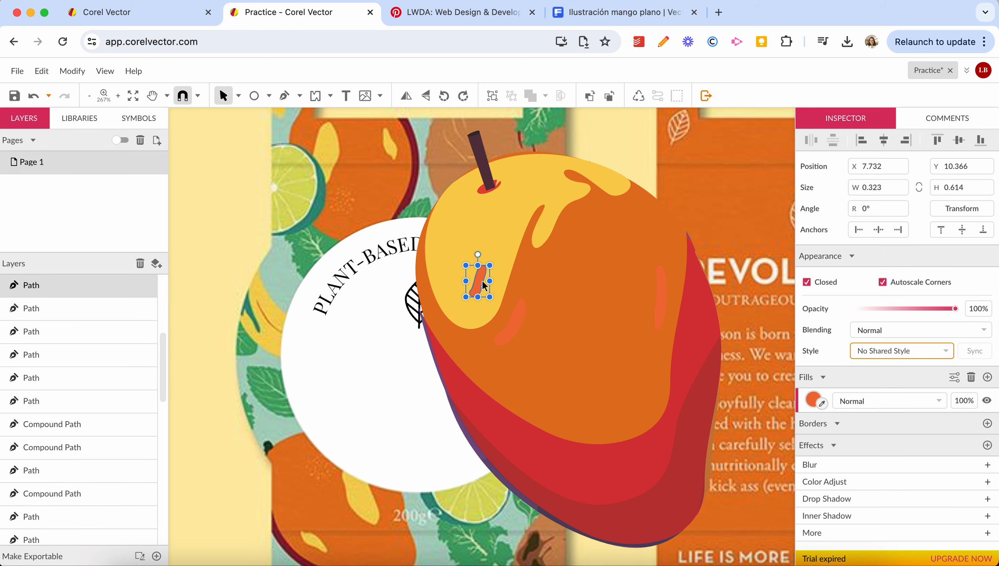
left_click(510, 335)
key("Delete")
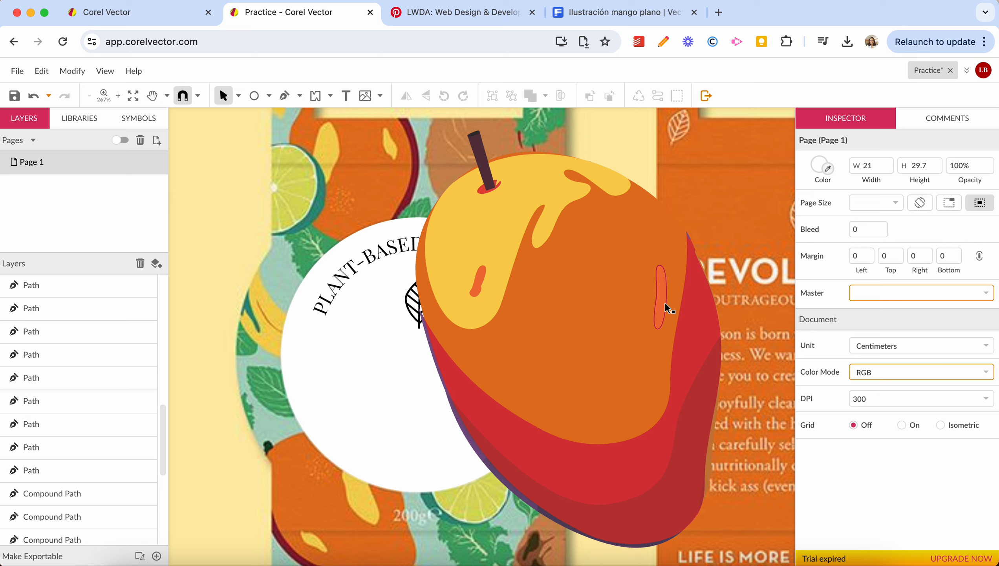
scroll(665, 302, "down", 1)
scroll(665, 301, "down", 3)
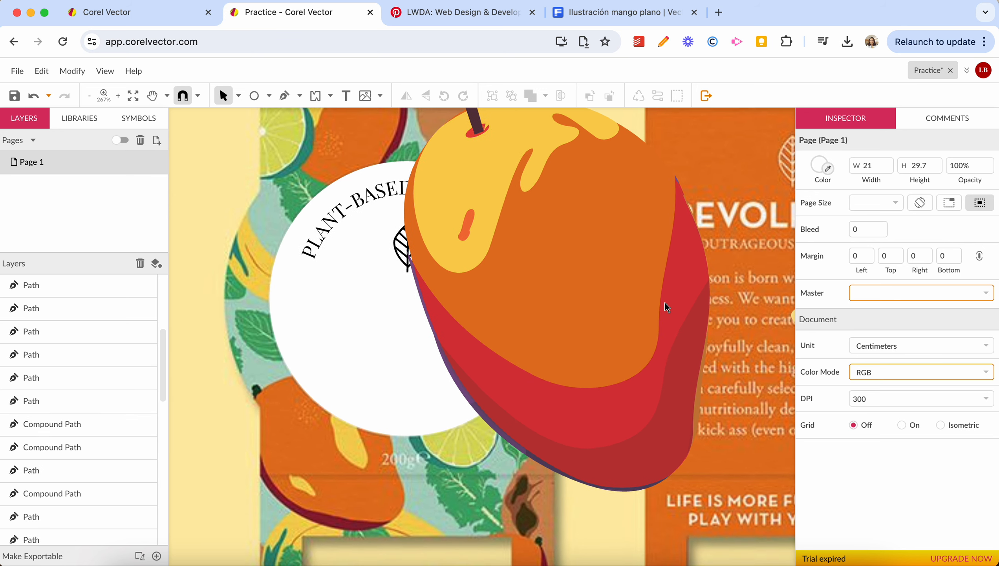
key("super+z")
key("super+z")
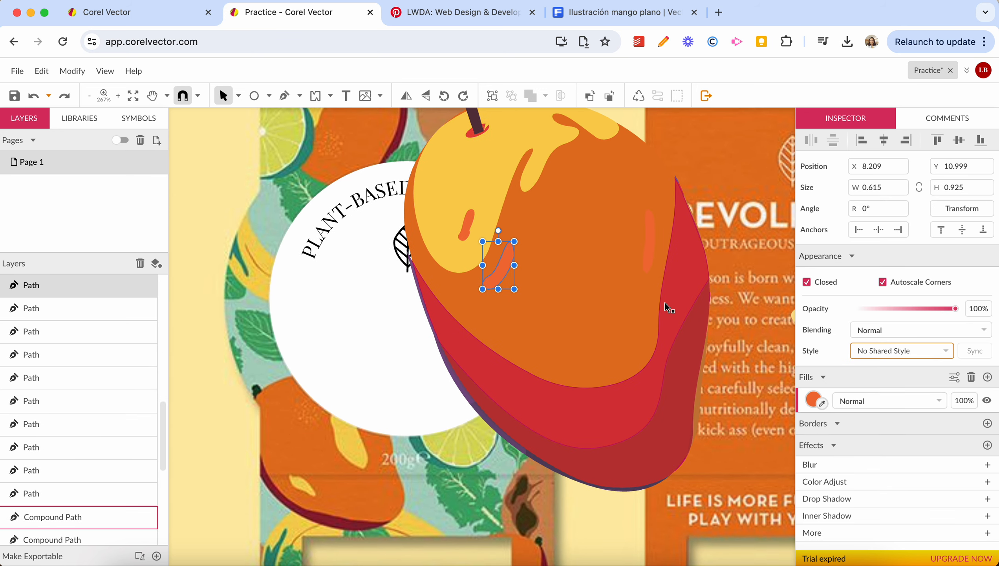
- Recolour the two narrow orange highlights on the mango's body with the yellow sampled from its large highlight
left_click(645, 232, "shift")
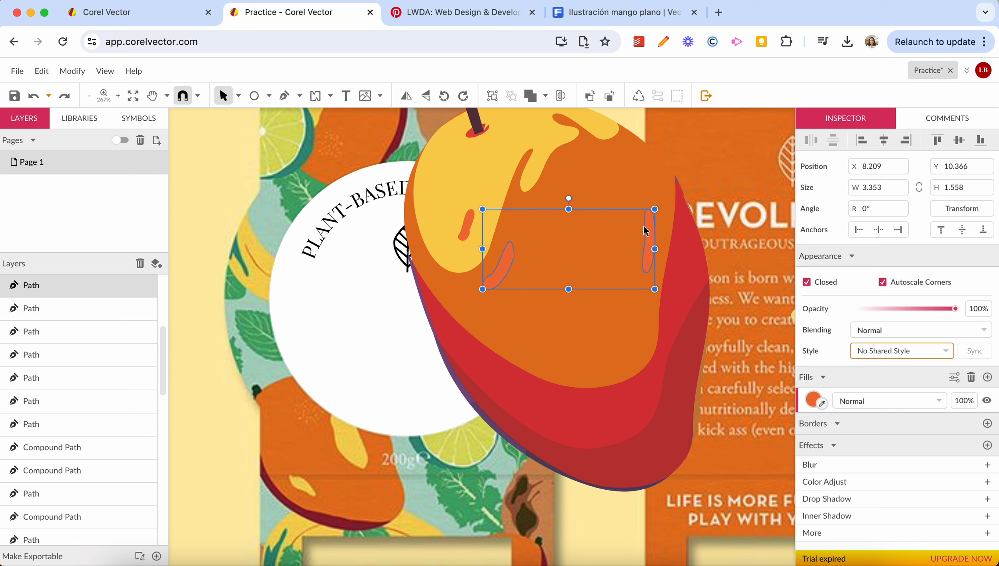
key("i")
left_click(478, 183)
- Recolour the small red shape at the base of the stem with the dark red sampled from the reference mango
left_click(592, 350)
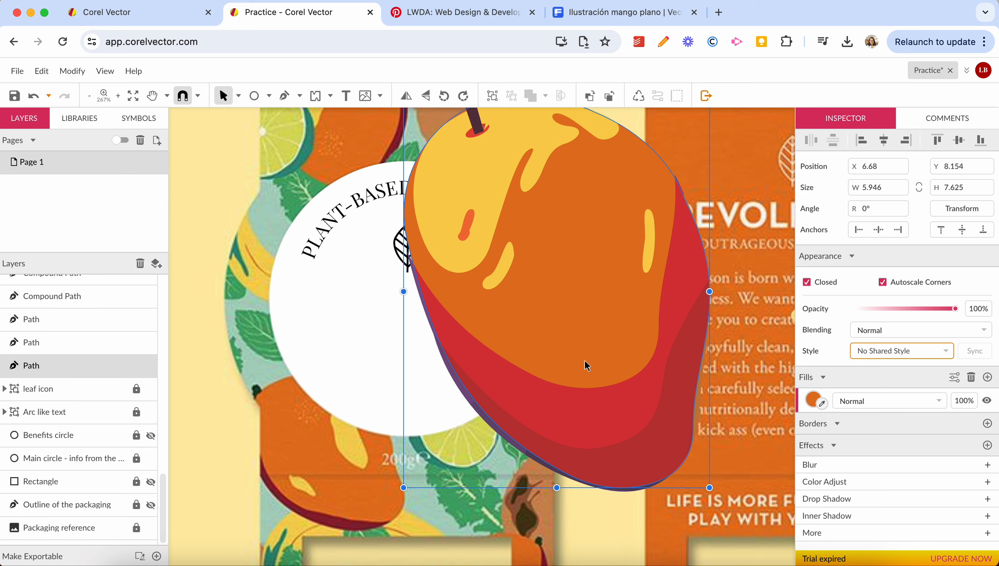
left_click(467, 134)
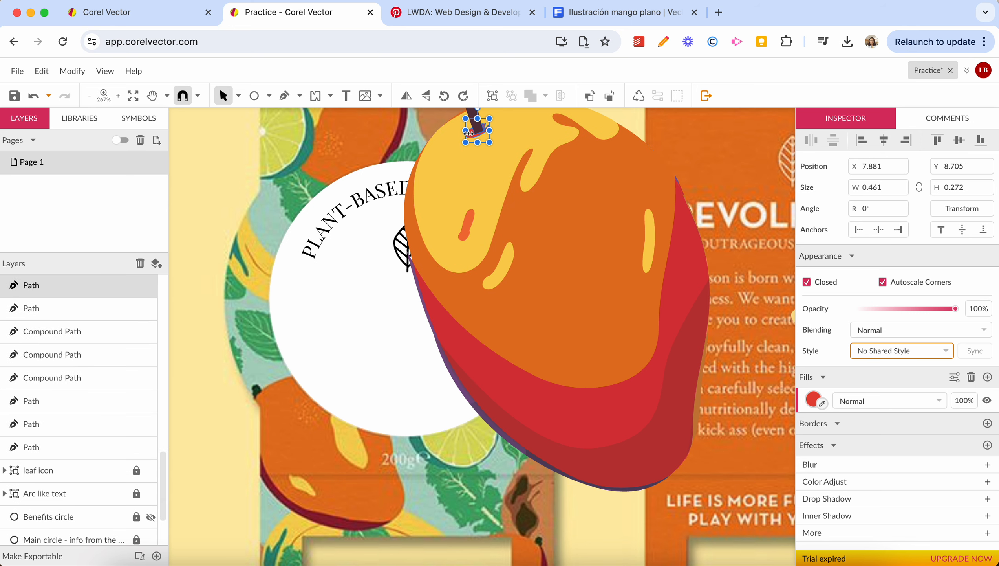
key("i")
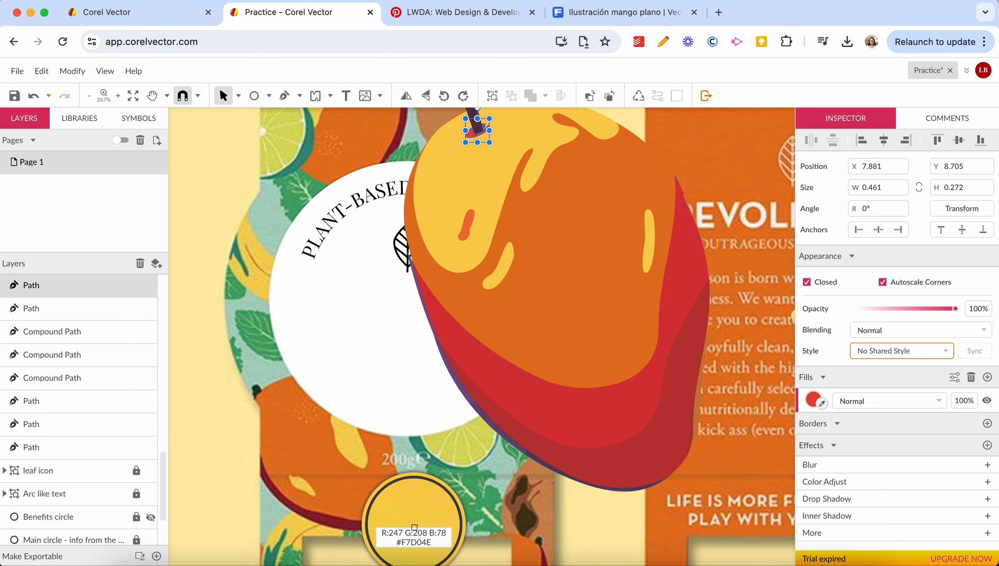
left_click(351, 526)
- Delete the bright red band on the mango and recolour the lower shadow band with dark red #902333 sampled from the reference mango
left_click(529, 405)
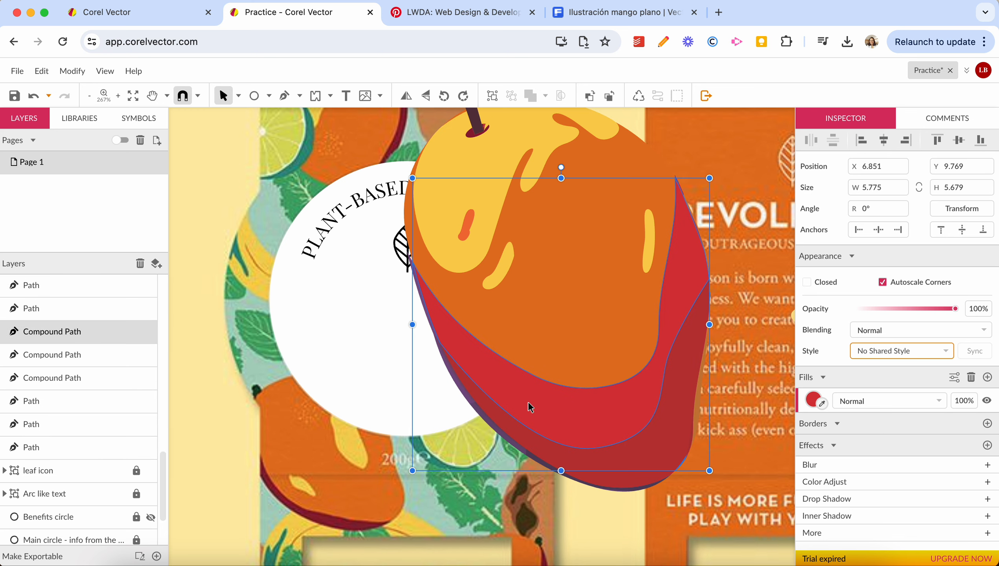
left_click(643, 475)
key("i")
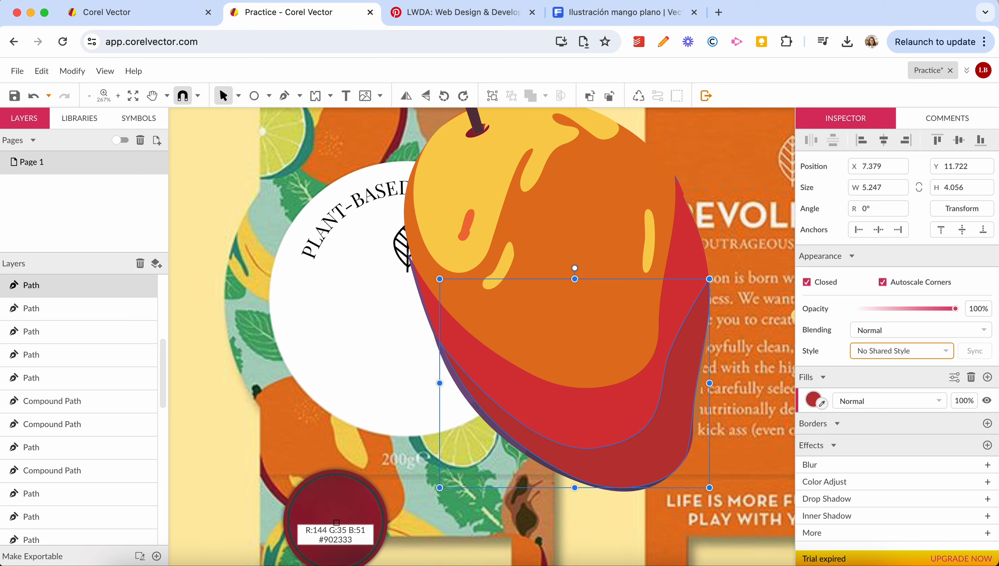
left_click(337, 522)
key("Escape")
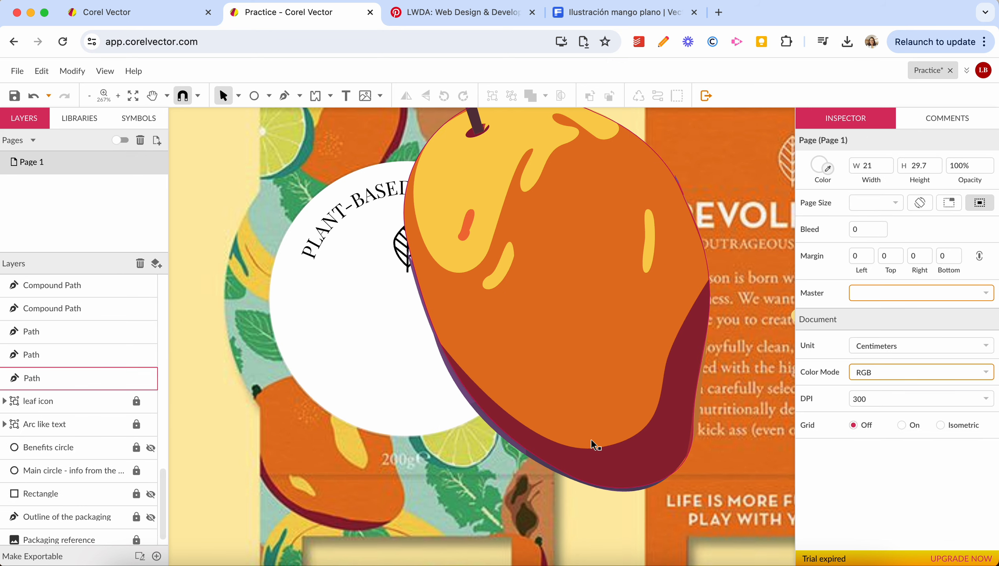
- Nudge the large yellow highlight slightly upward on the mango
scroll(596, 446, "down", 6)
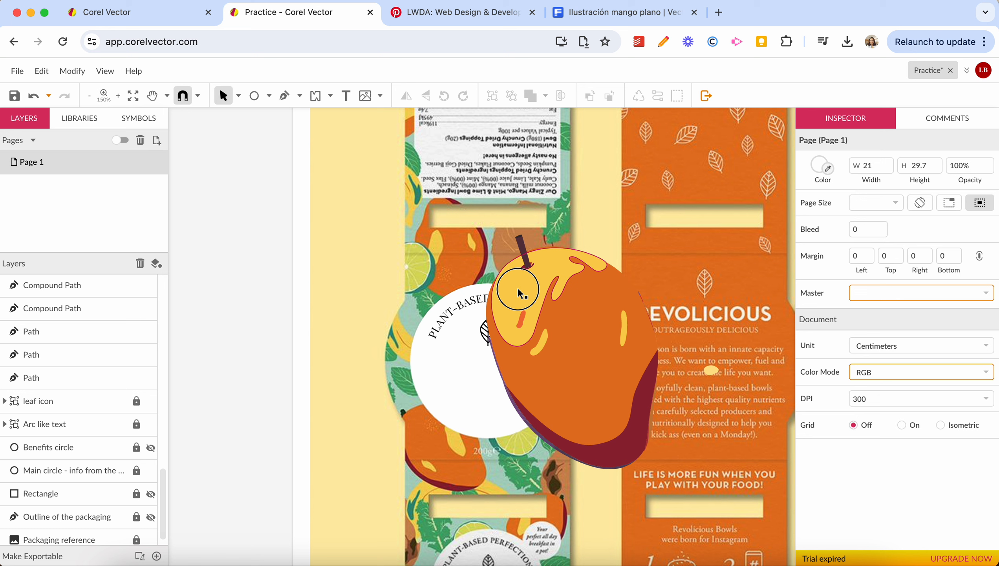
left_click(518, 289)
key("Up")
key("Up")
left_click(454, 295)
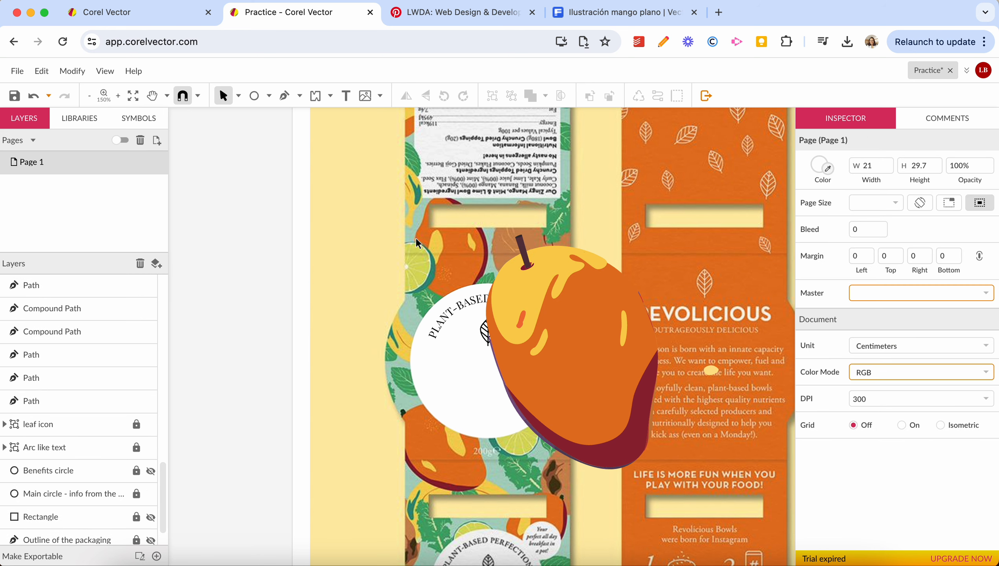
- Group all the mango's shapes and delete the leftover ungrouped path beneath the group
left_click_drag(414, 224, 734, 545)
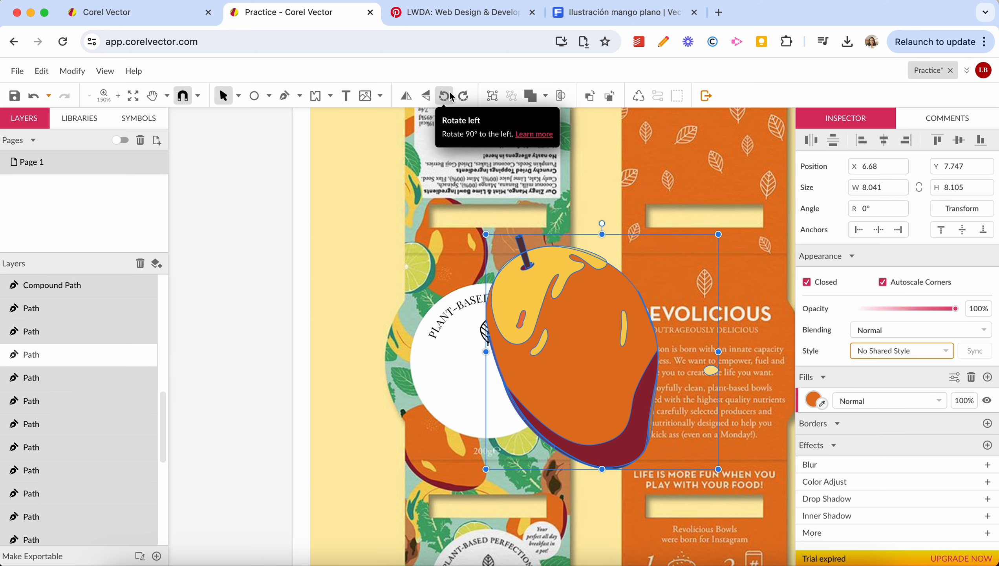
left_click(492, 96)
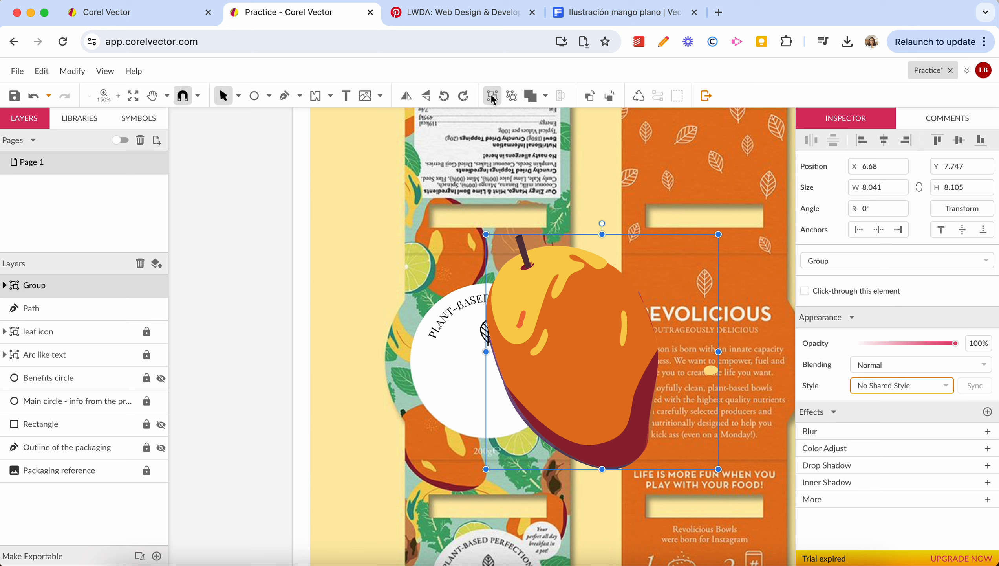
left_click(37, 308)
key("Delete")
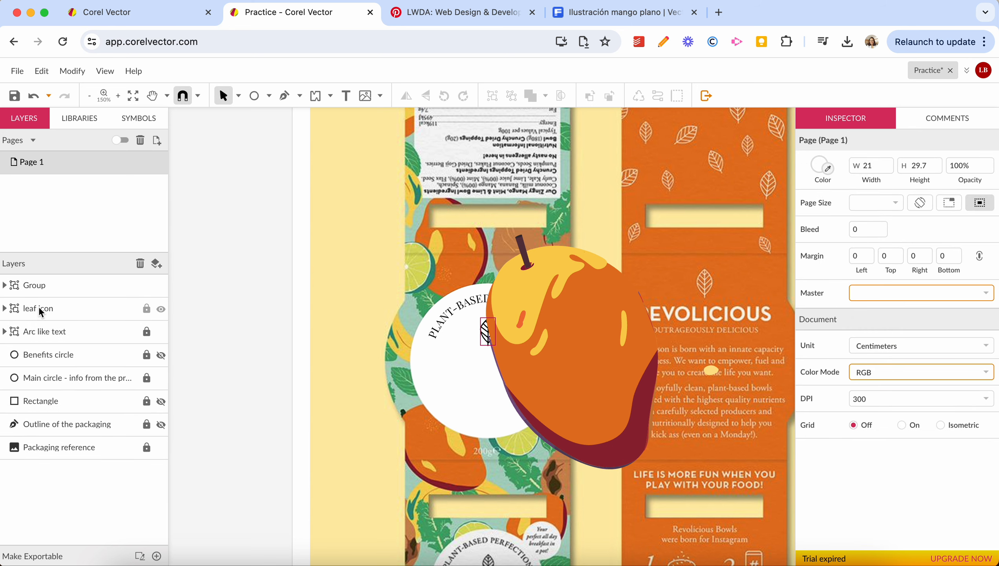
- Rename the mango's group as mango
left_click(40, 286)
double_click(37, 288)
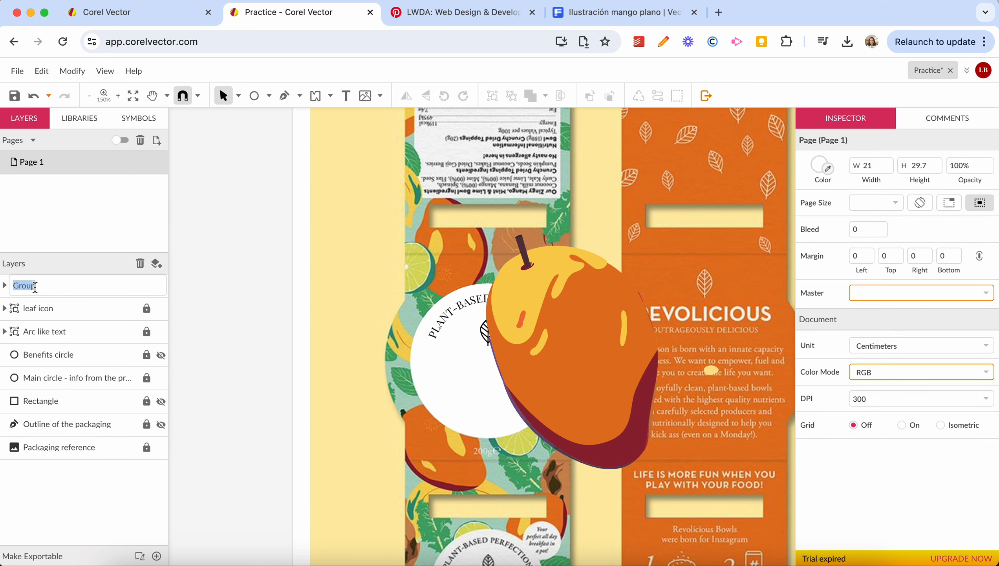
left_click(247, 425)
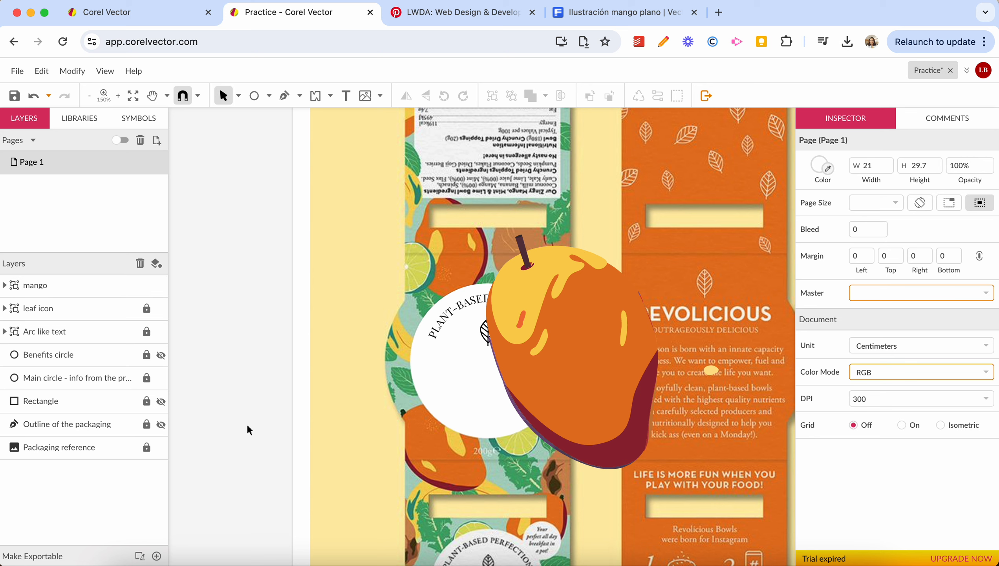
- Scale the mango group down to about 2.5 × 3.4 cm and delete the stray pale yellow oval inside it
left_click(497, 278)
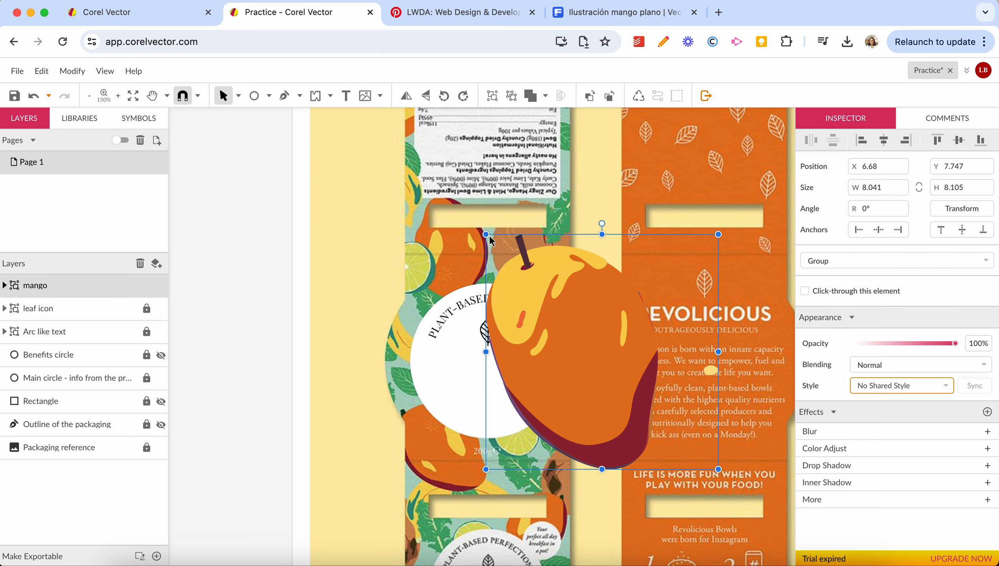
left_click_drag(487, 234, 624, 392)
double_click(716, 424)
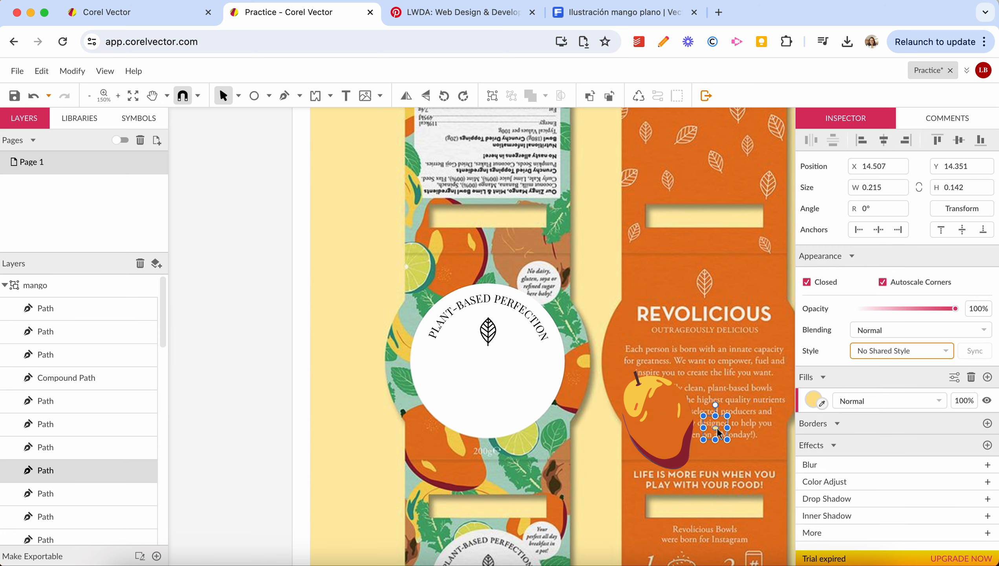
left_click(720, 434)
- Move the mango group over the reference mango at the white circle's lower left and rotate it to 21.4°
left_click(647, 409)
left_click_drag(647, 409, 458, 449)
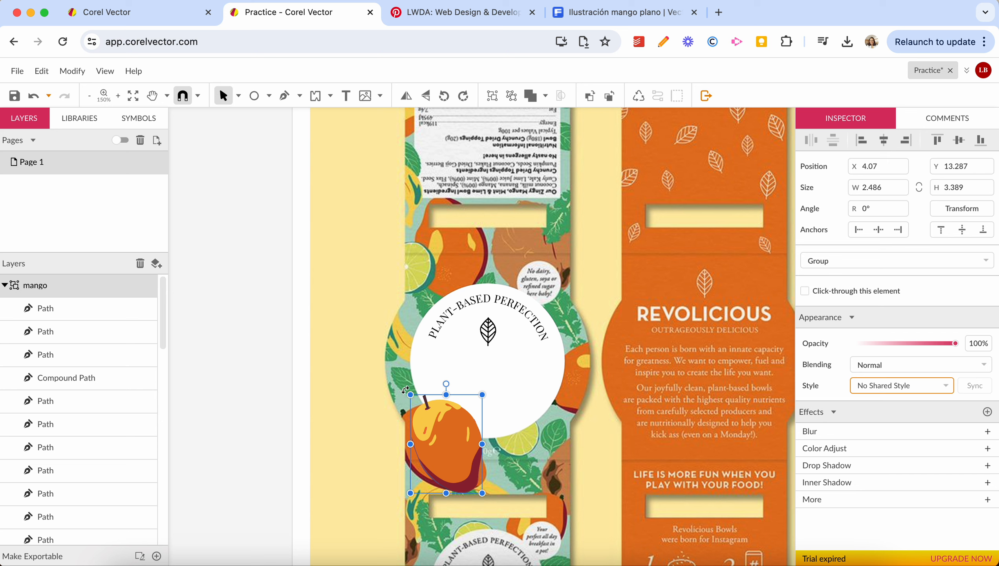
mouse_move(407, 391)
left_mouse_down()
mouse_move(368, 407)
mouse_move(375, 395)
mouse_move(399, 407)
left_mouse_up()
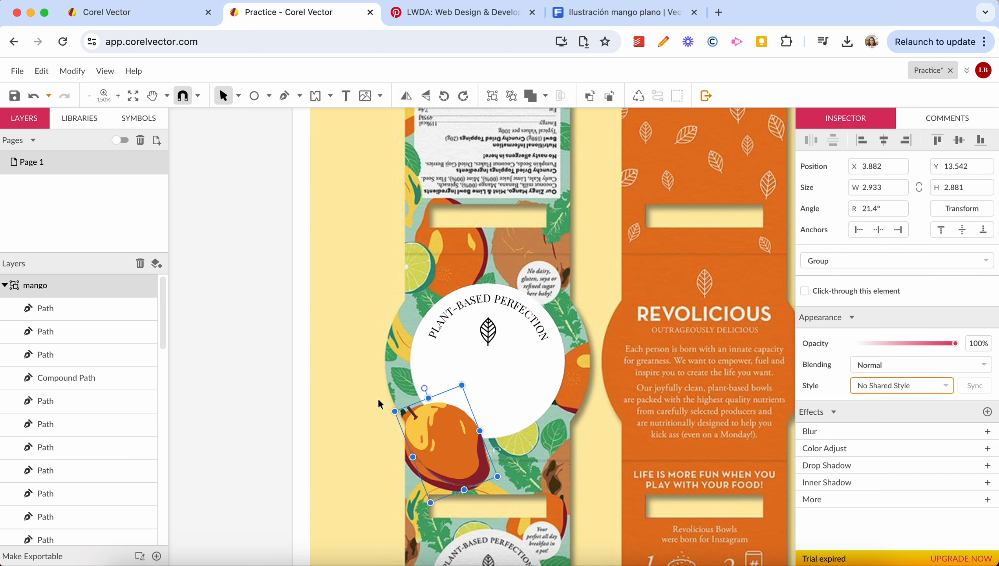
- Shift the mango group slightly left over the reference mango and enlarge it to about 3.09 × 3.03 cm
left_click_drag(433, 438, 424, 439)
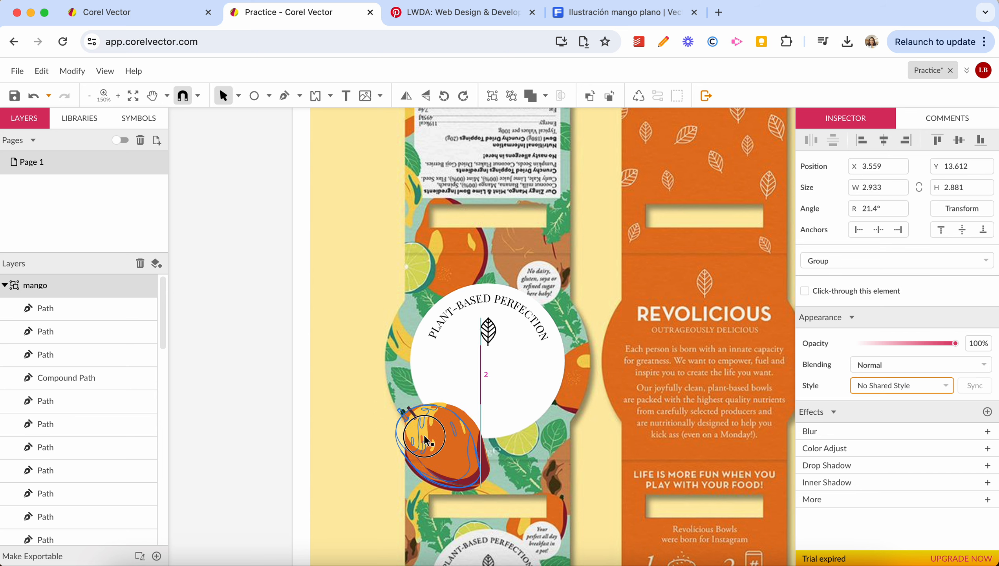
left_click_drag(488, 479, 494, 482)
left_click(364, 425)
- Collapse the mango group in the layer list and duplicate it in place
scroll(387, 471, "down", 2)
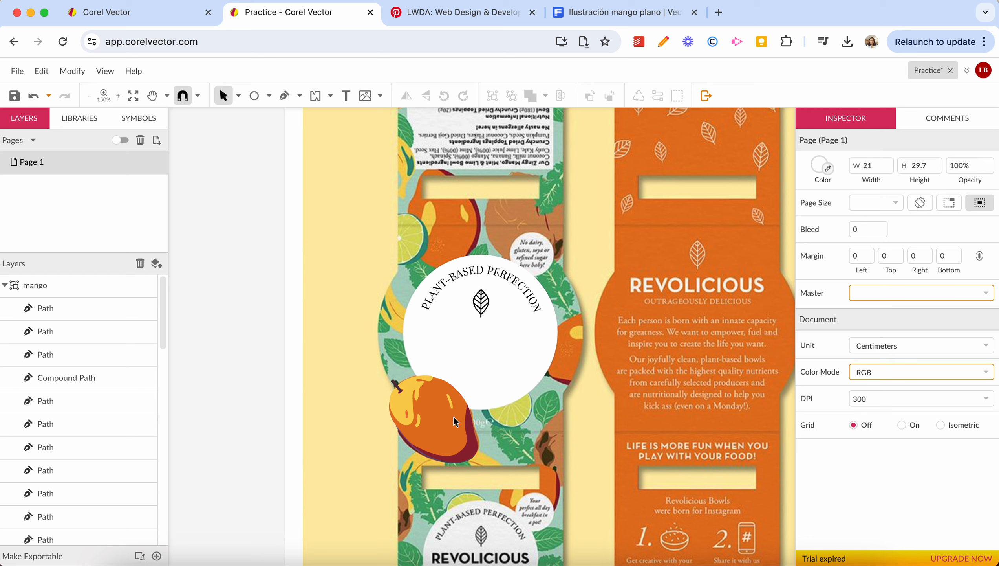
left_click(420, 415)
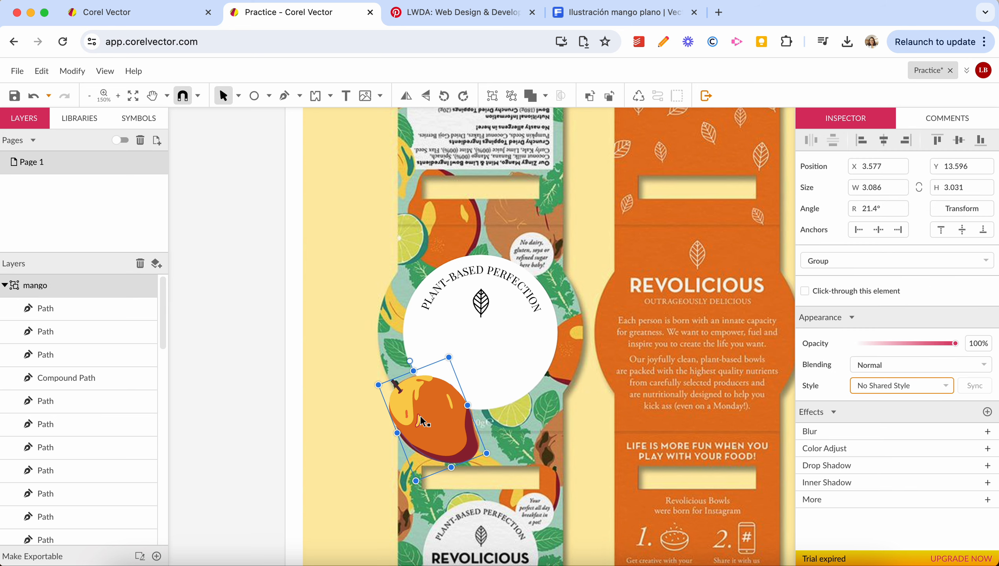
left_click(4, 288)
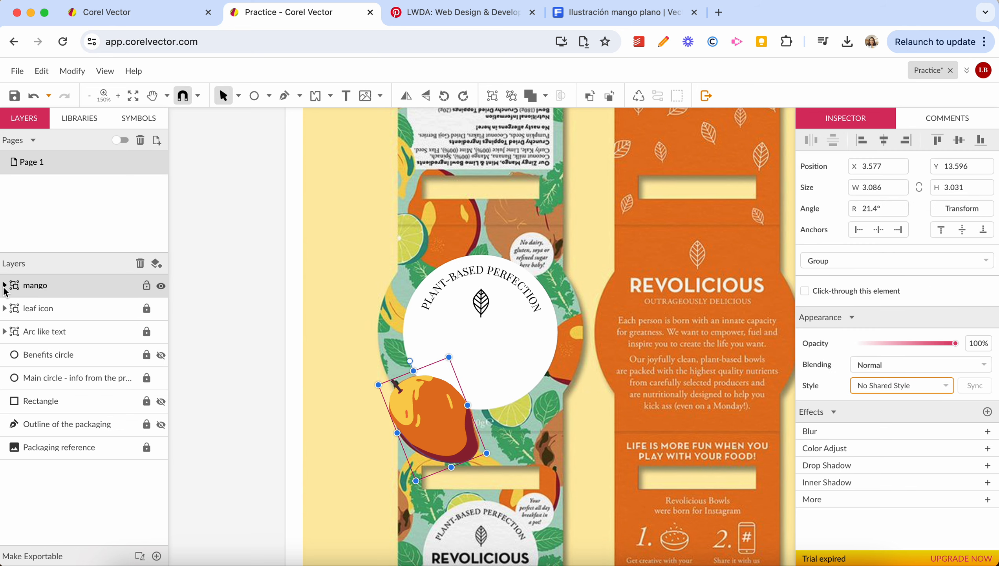
left_click(178, 293)
key("ctrl+v")
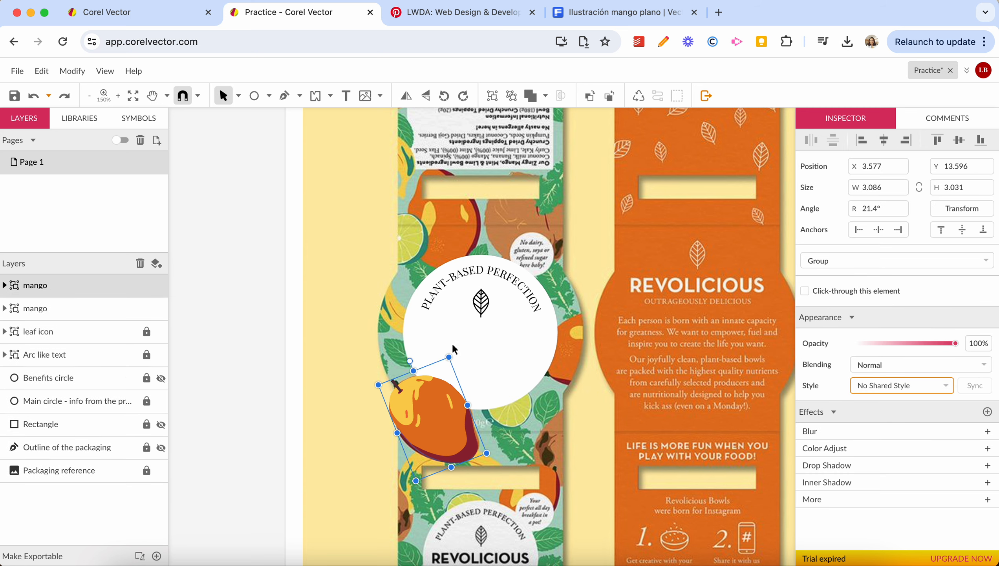
- Move the duplicated mango over the reference mango at the white circle's right edge and rotate it to -91.1°
left_click_drag(404, 406, 650, 321)
left_click_drag(586, 352, 588, 334)
left_click(610, 262)
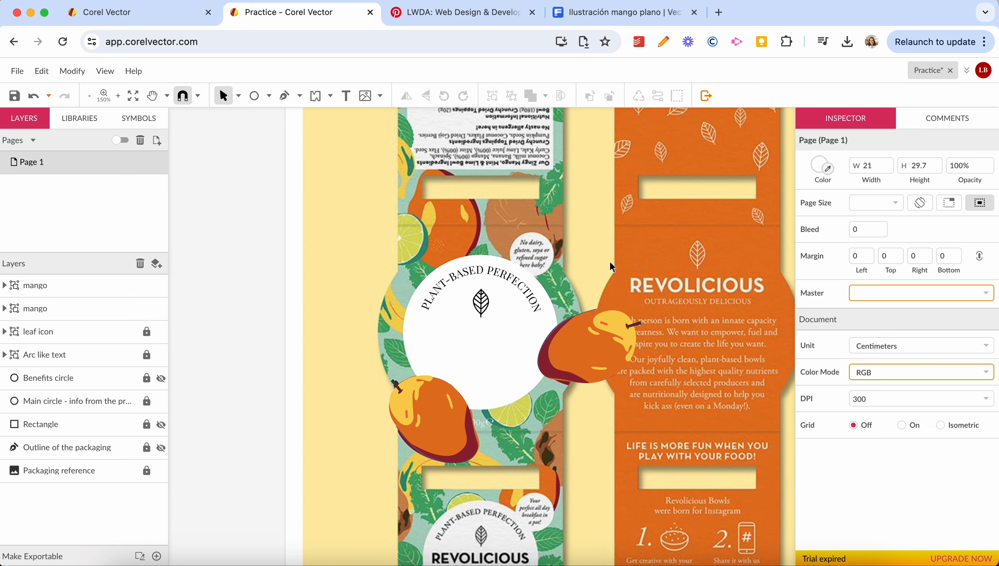
- Place a copy of the right-hand mango over the reference mango above the white circle's upper left and rotate it to 168.3°
left_click(577, 350)
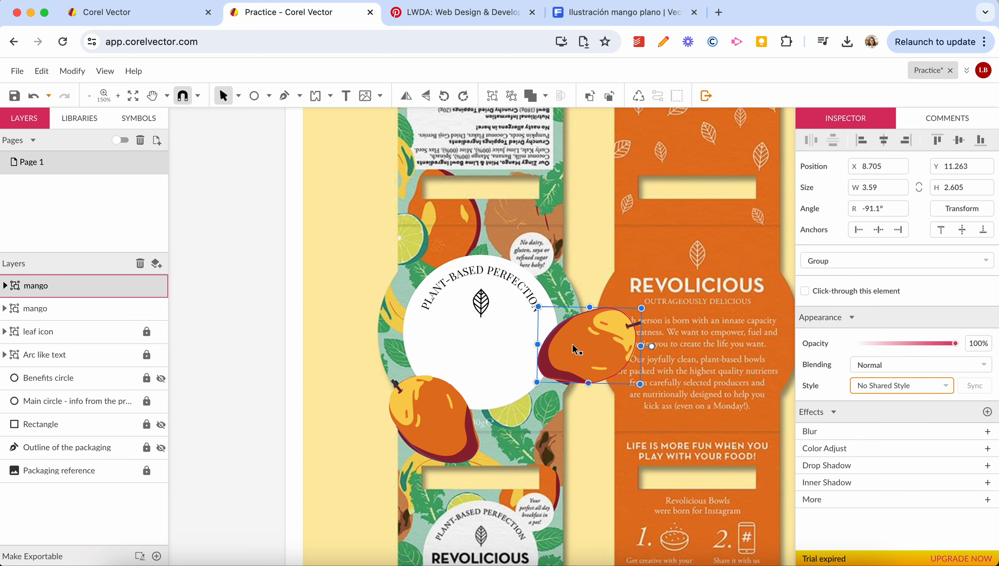
left_click_drag(577, 349, 427, 237)
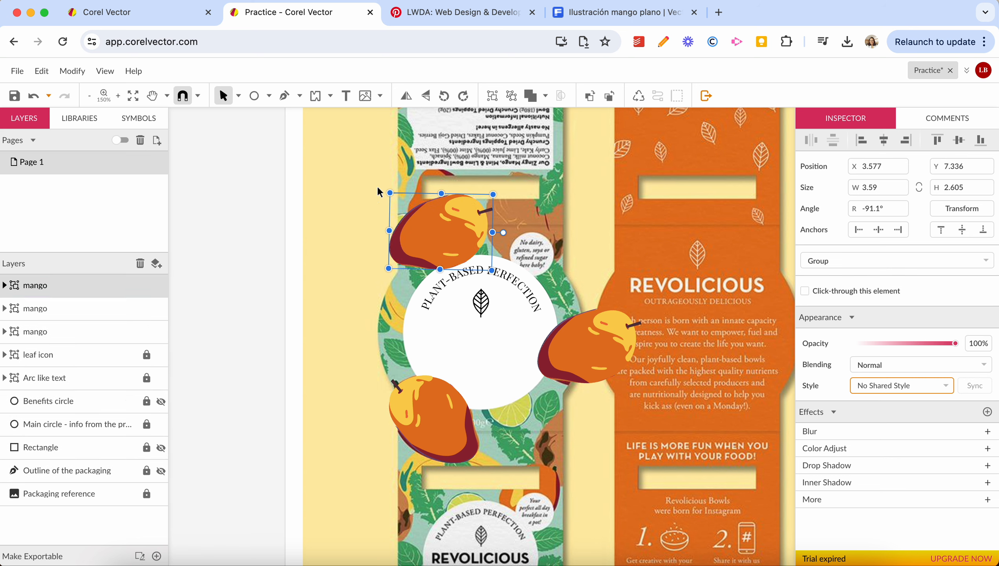
left_click_drag(387, 192, 441, 206)
left_click(324, 192)
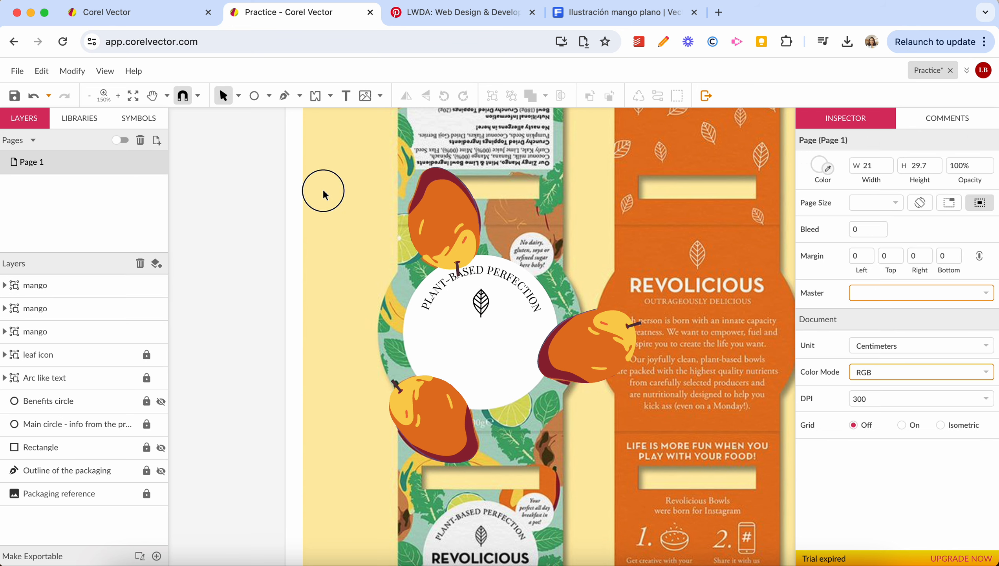
- Place a copy of that mango over the front packaging's top-left corner and rotate it to 135.3°
scroll(349, 220, "up", 5)
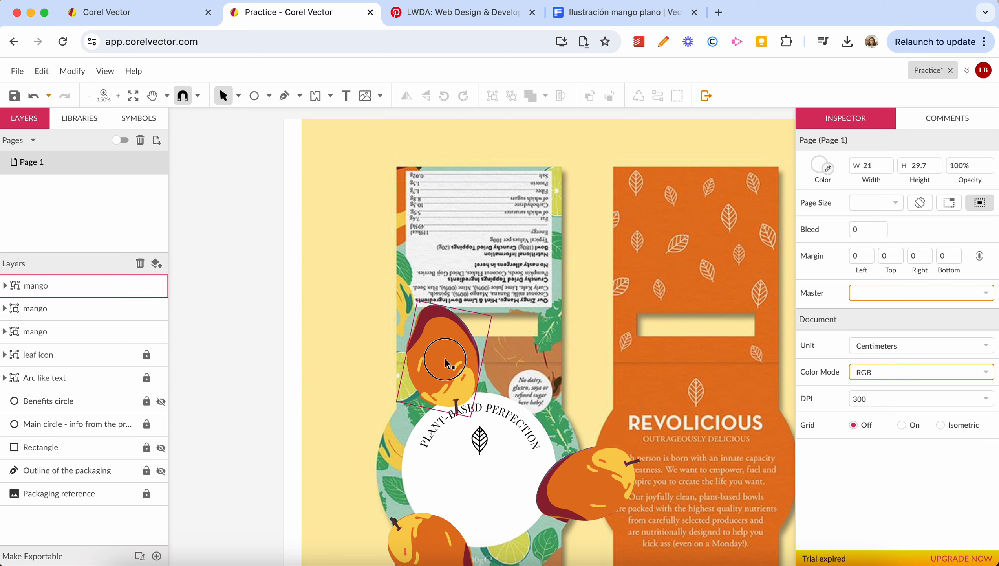
left_click_drag(446, 369, 391, 210)
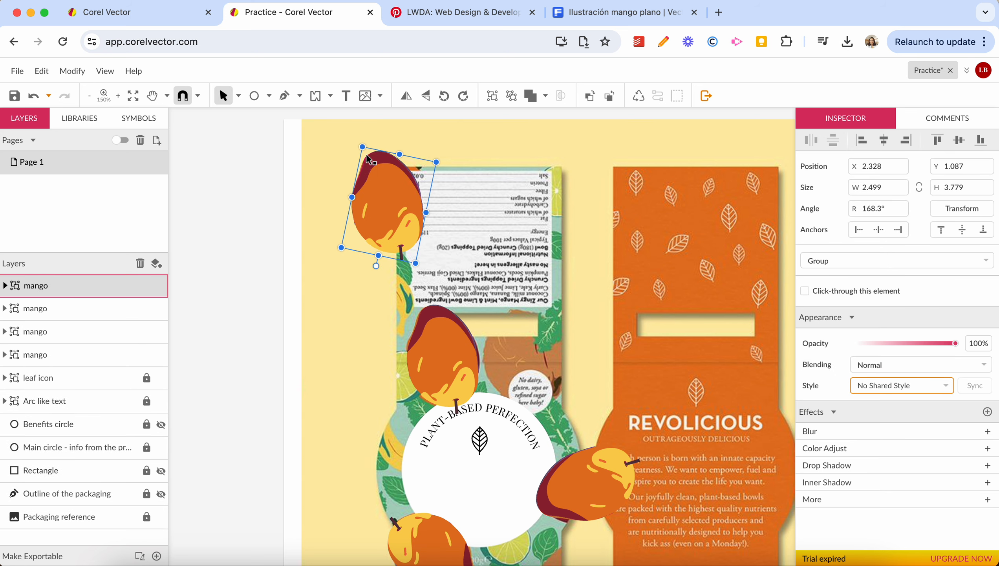
left_click_drag(358, 143, 396, 151)
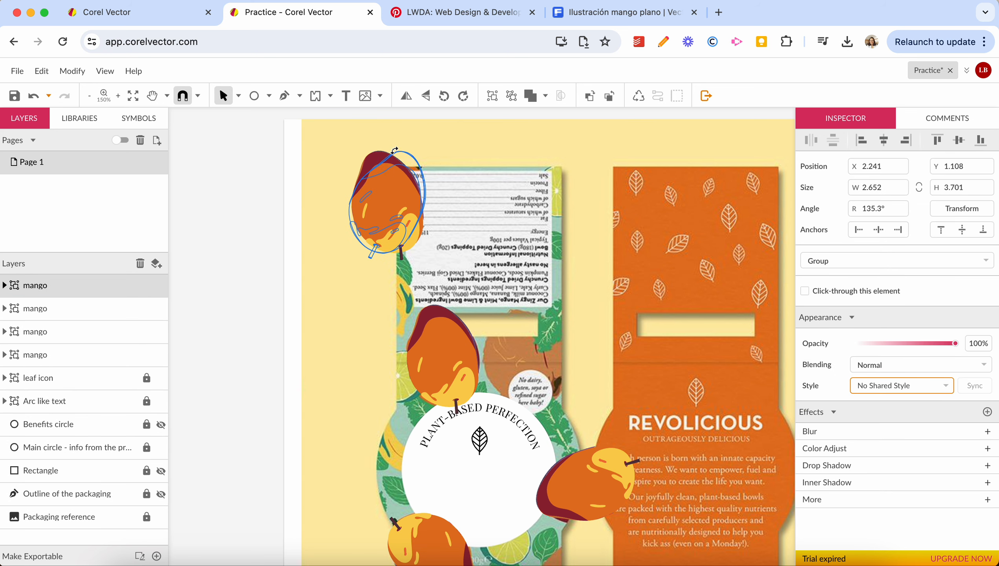
left_click(343, 144)
- Copy the mango from the circle's lower left over the reference mango by the lower slot's right end, rotated to 131.8° and scaled to about 2.26 × 3.05 cm
scroll(382, 254, "down", 1)
scroll(383, 257, "down", 6)
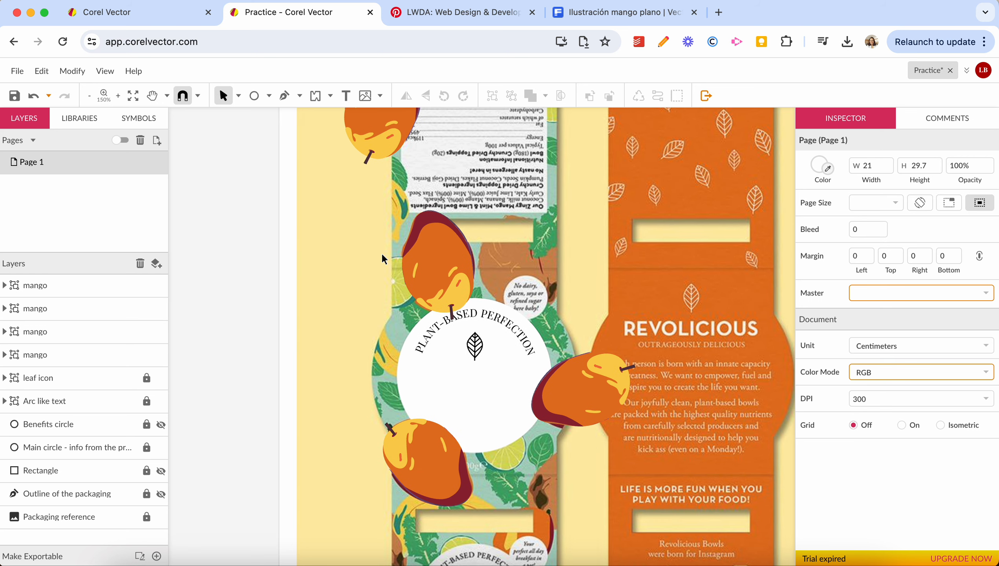
scroll(383, 256, "down", 3)
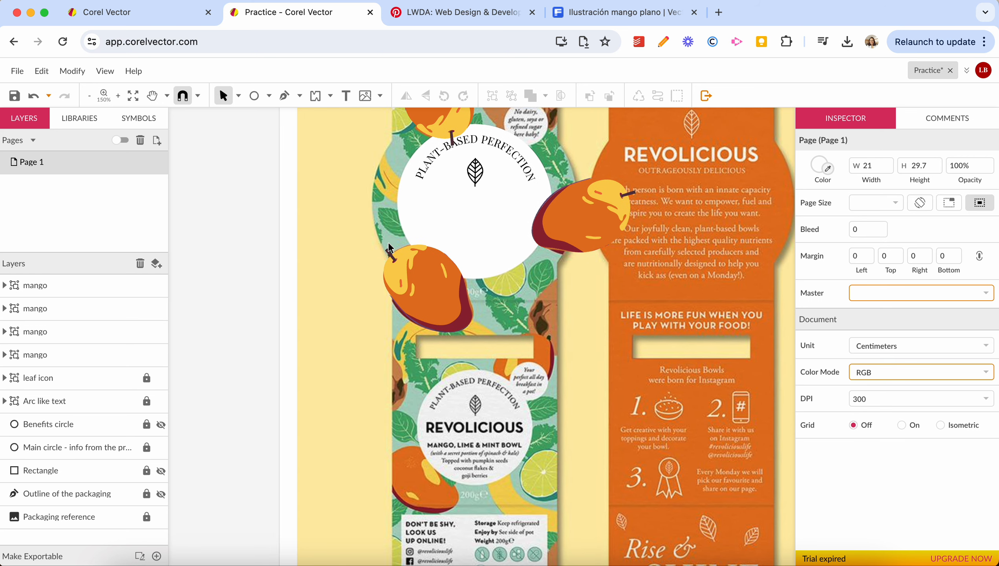
left_click_drag(431, 224, 524, 300)
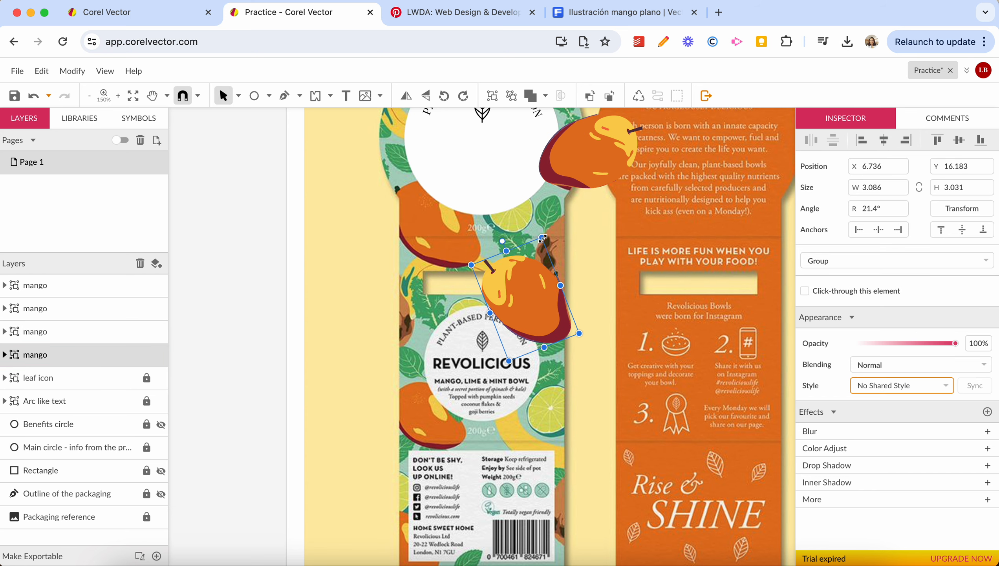
key("super+z")
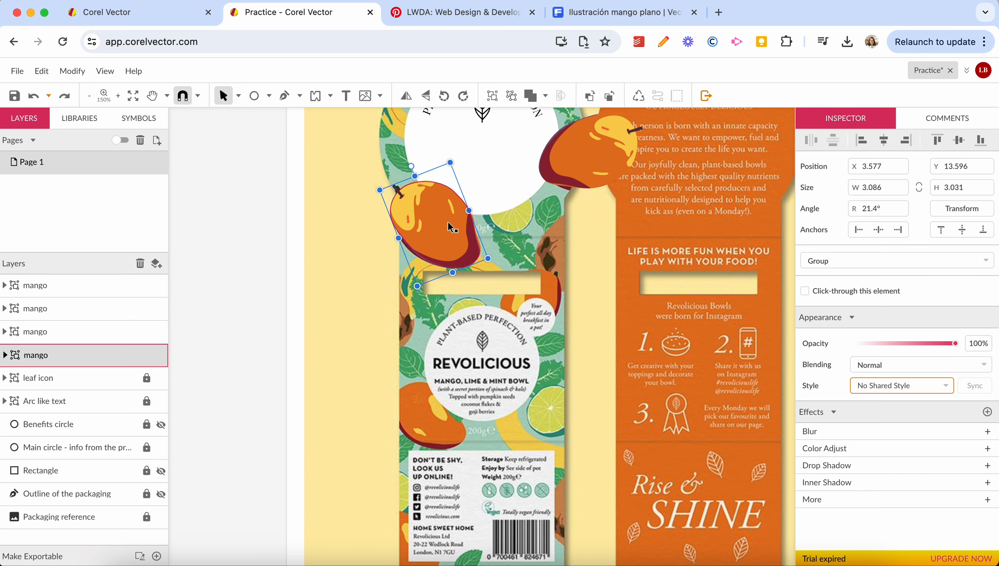
left_click_drag(467, 229, 554, 300)
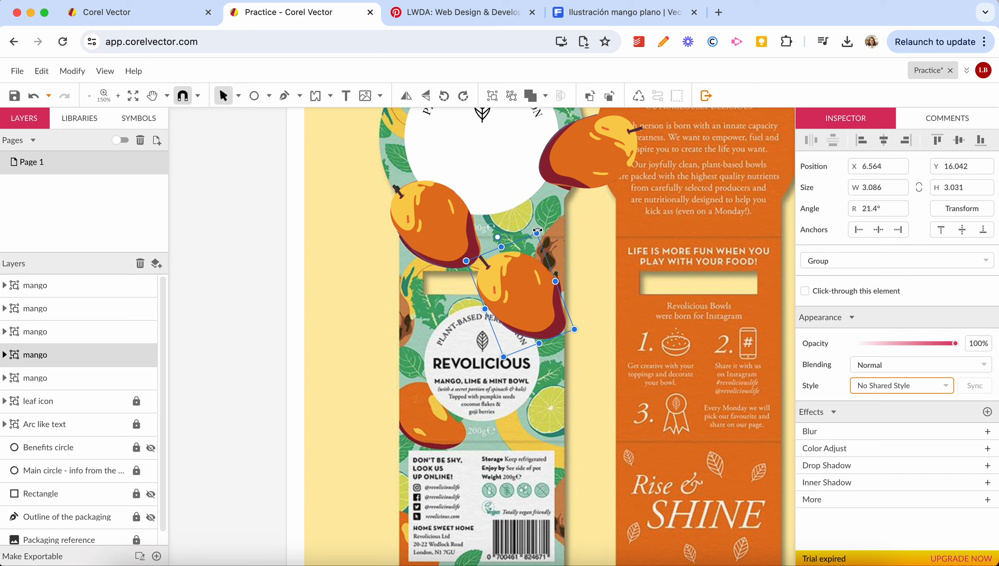
left_click_drag(537, 231, 521, 312)
left_click_drag(510, 370, 515, 350)
left_click_drag(522, 310, 529, 318)
left_click(420, 320)
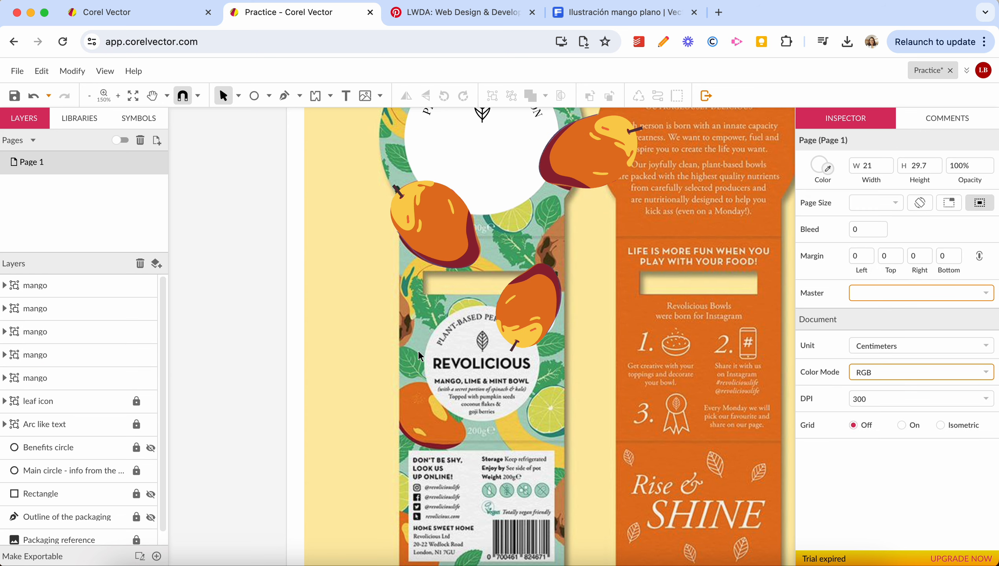
- Place a copy of the small mango over the reference mango at the lower left of the REVOLICIOUS circle and rotate it to 28.4°
scroll(419, 356, "down", 2)
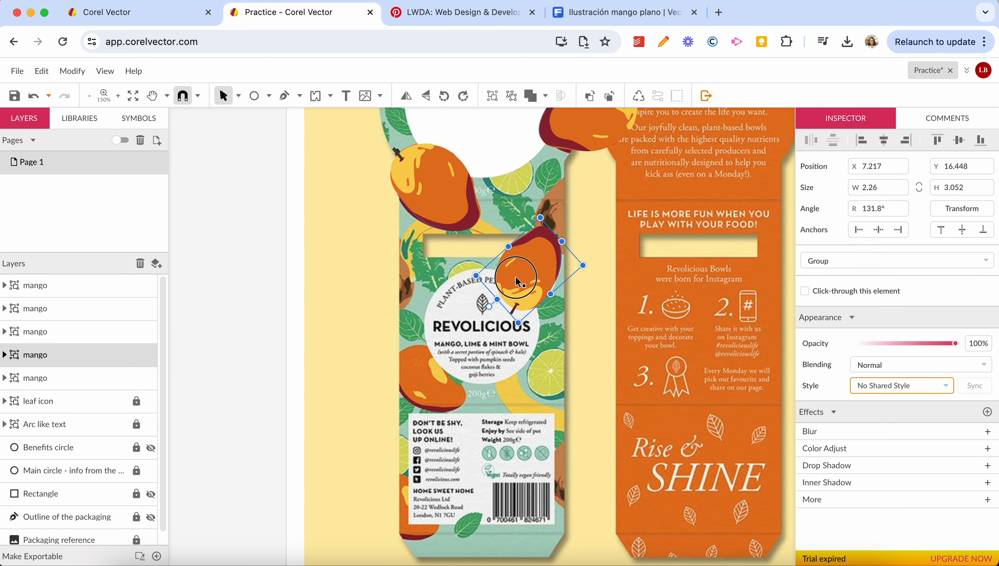
left_click(405, 378)
key("ctrl+d")
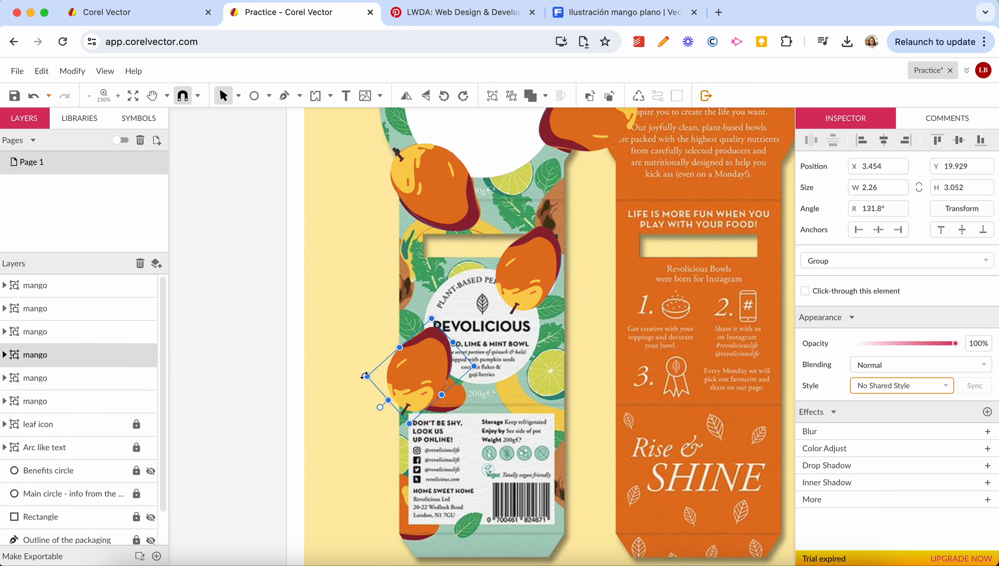
left_click_drag(363, 375, 439, 250)
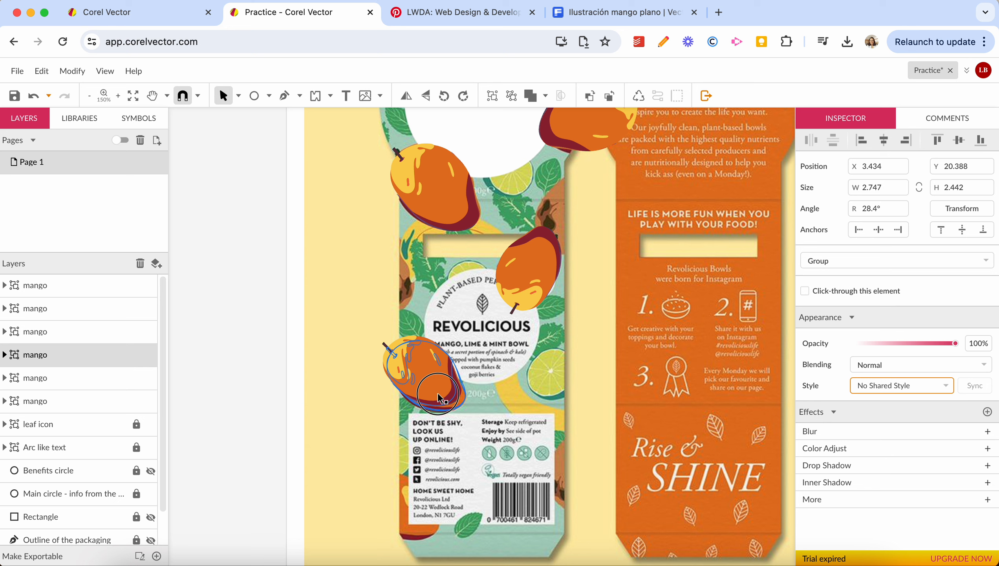
left_click(363, 403)
- Select all six mango layers and combine them into one group
scroll(401, 455, "down", 2)
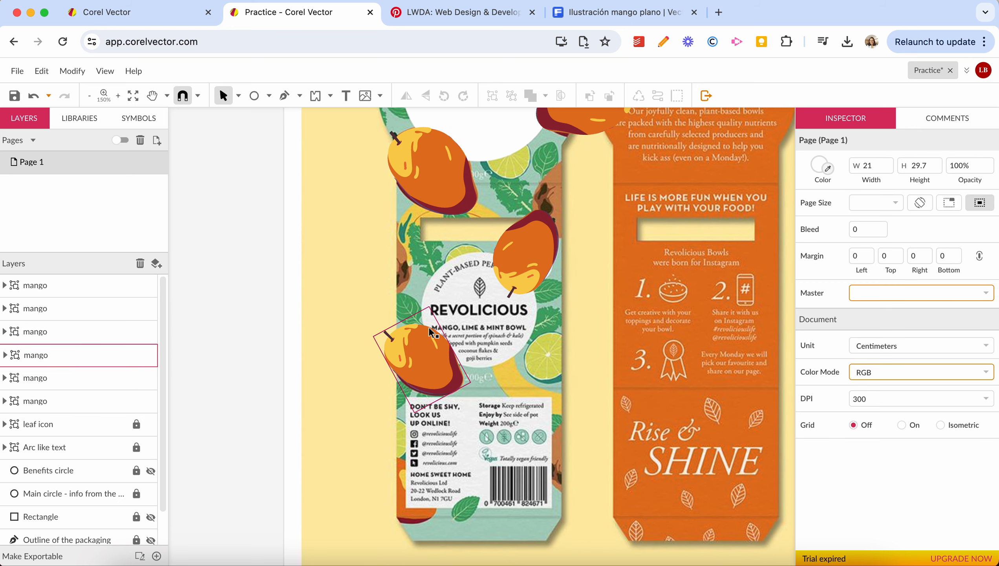
scroll(429, 326, "up", 5)
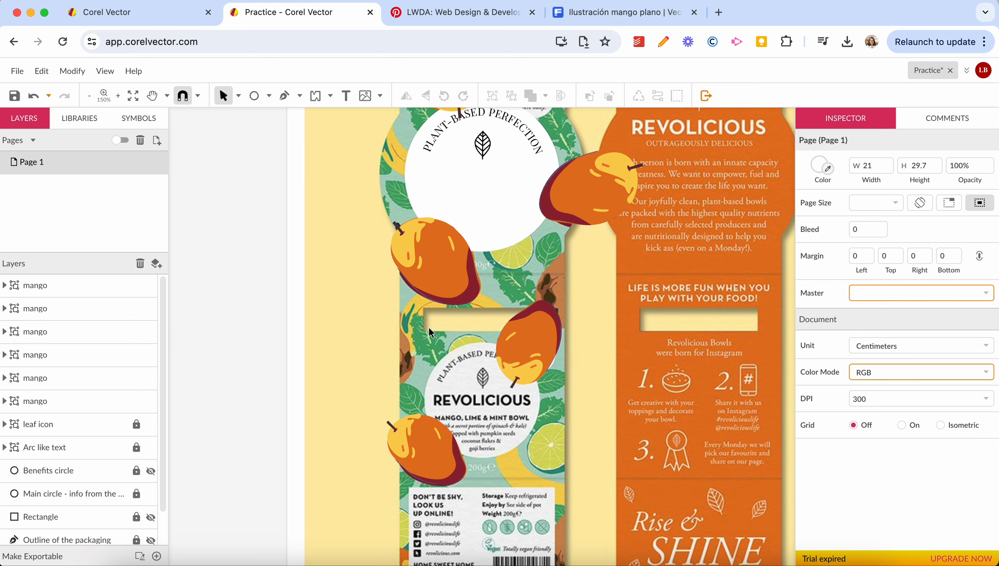
scroll(429, 327, "down", 5)
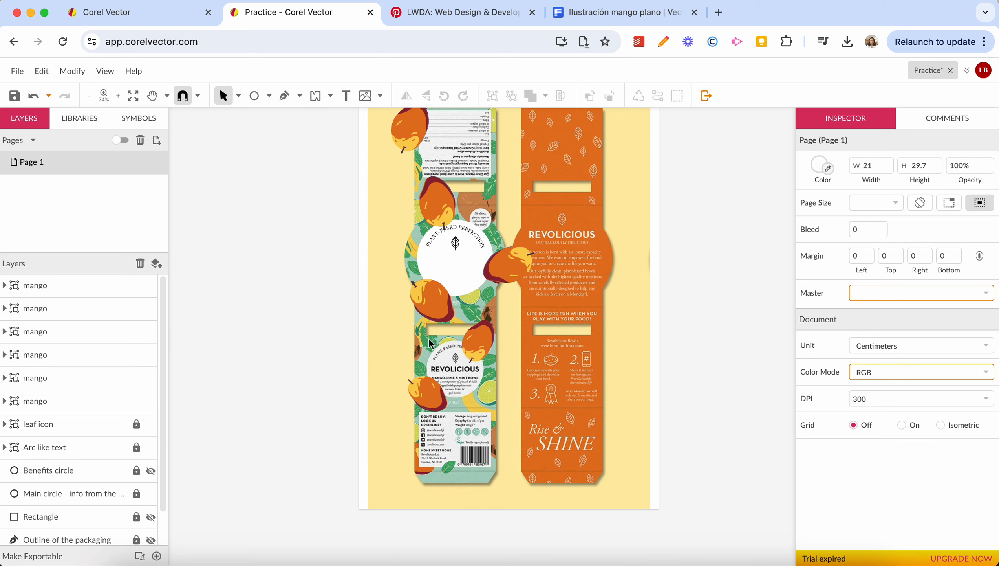
left_click(63, 402)
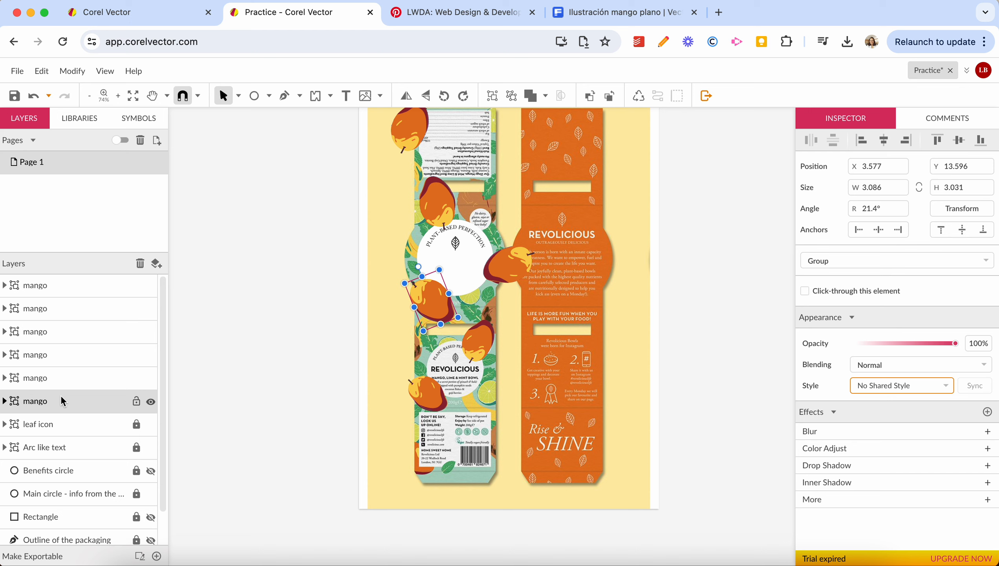
left_click(83, 287, "shift")
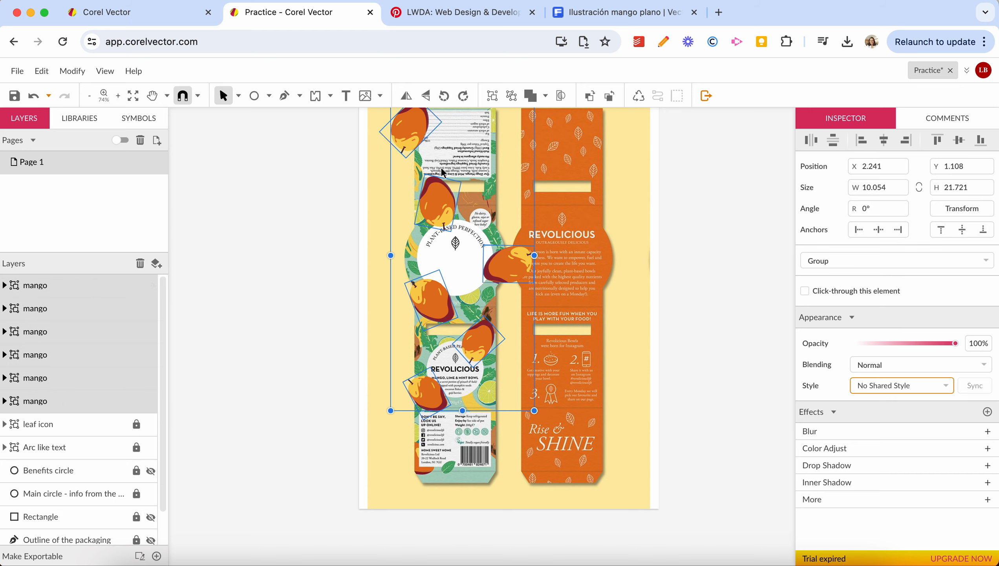
left_click(492, 96)
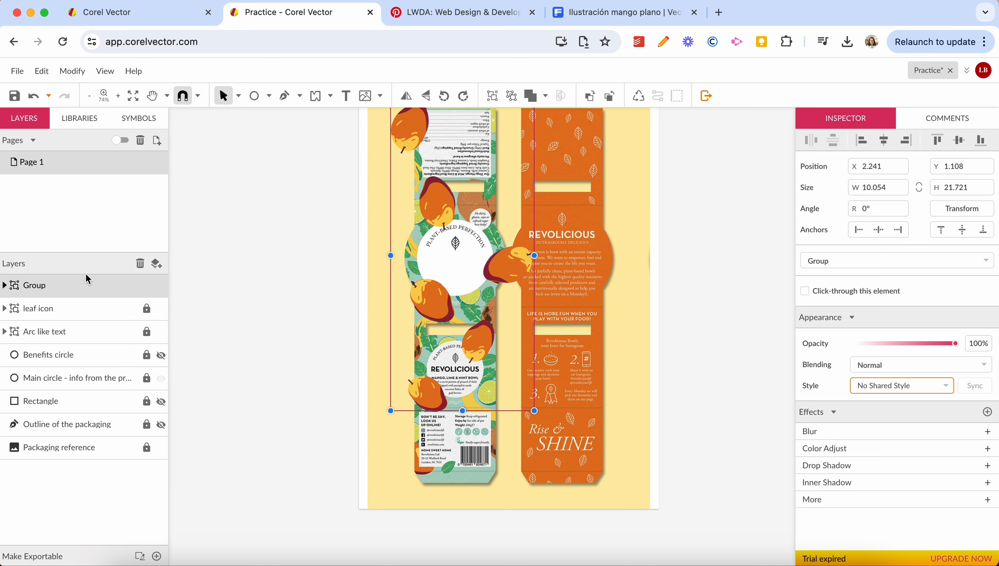
- Rename the new group of mango copies as mangoes
left_click(82, 287)
left_click(81, 287)
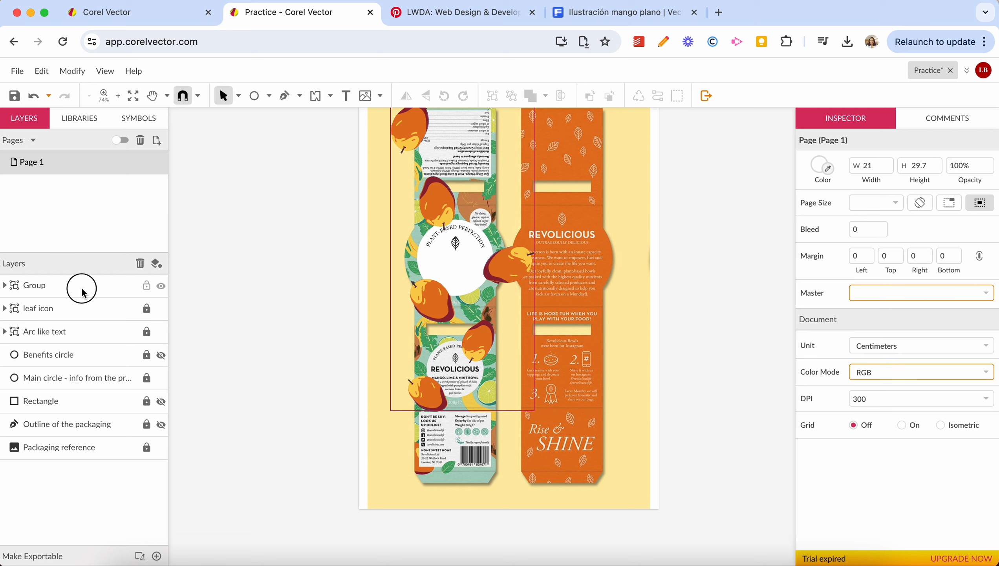
double_click(42, 287)
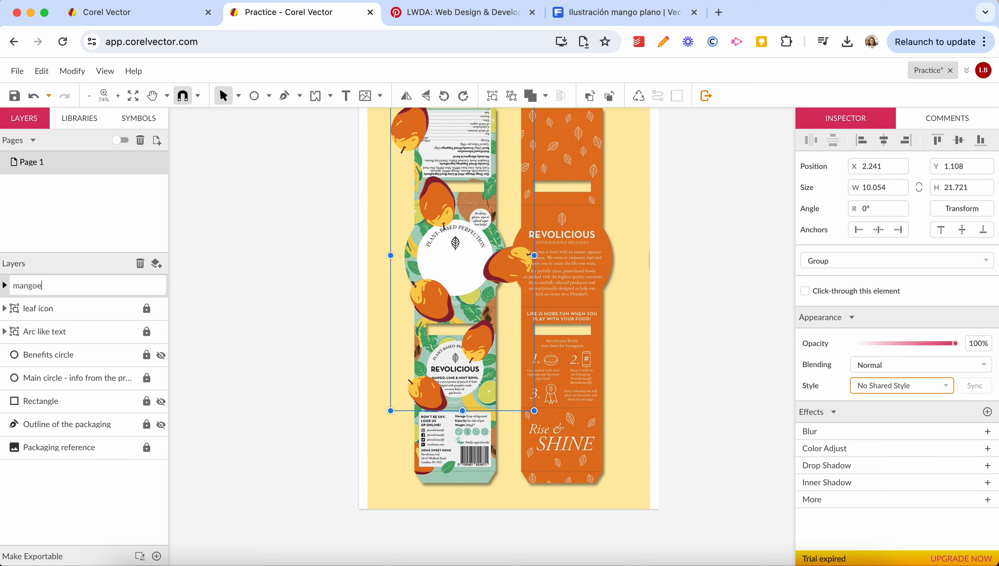
key("Return")
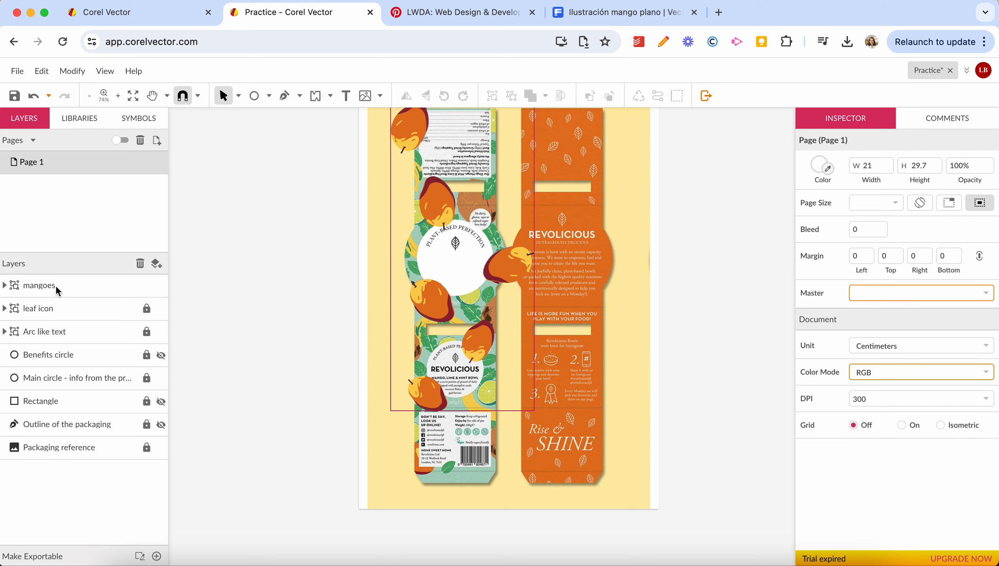
- Move the mangoes group down the layer order to sit between the main circle and the Rectangle layer
left_click(60, 286)
left_click_drag(59, 283, 57, 391)
left_click(354, 241)
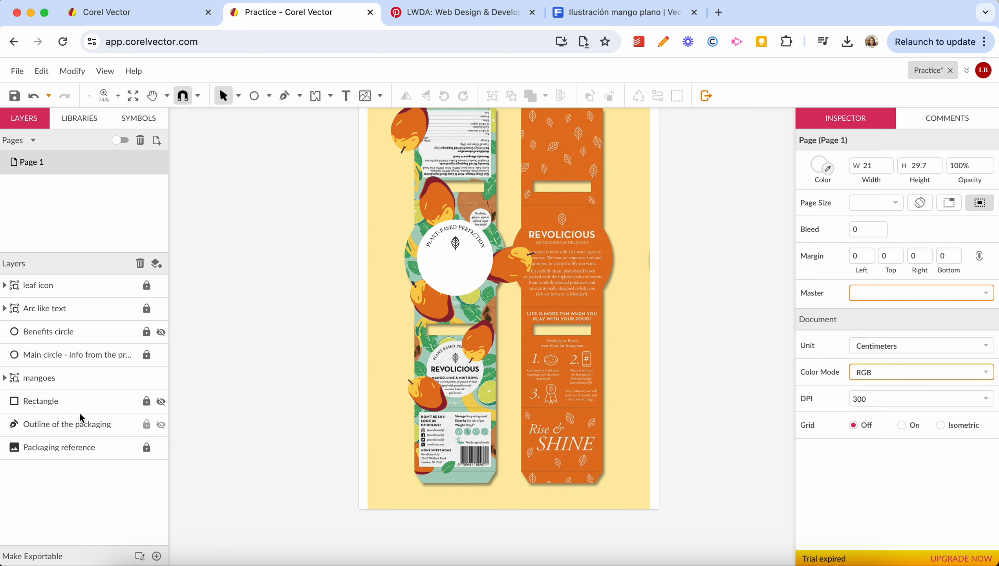
scroll(407, 250, "up", 5)
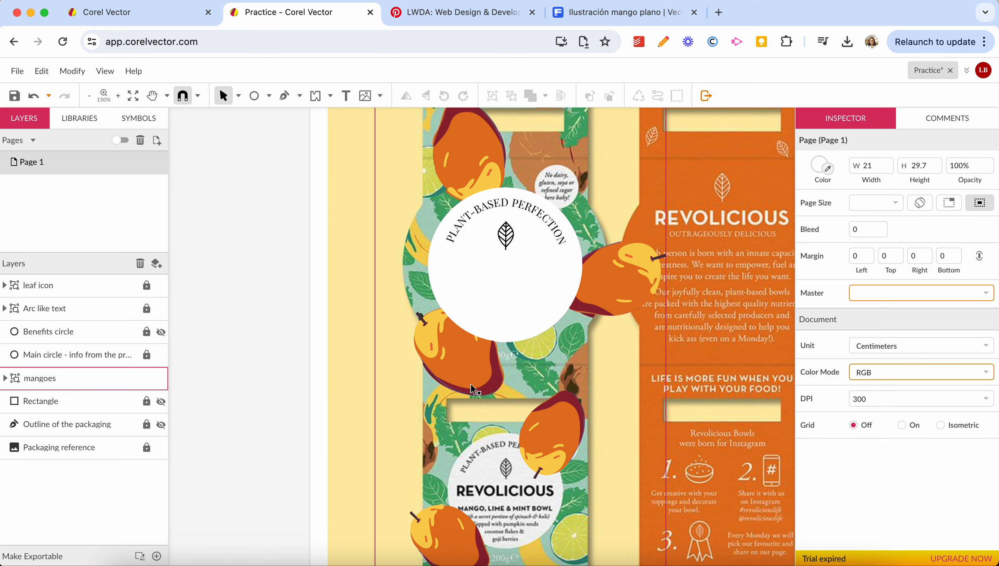
scroll(471, 383, "down", 3)
scroll(470, 383, "down", 4)
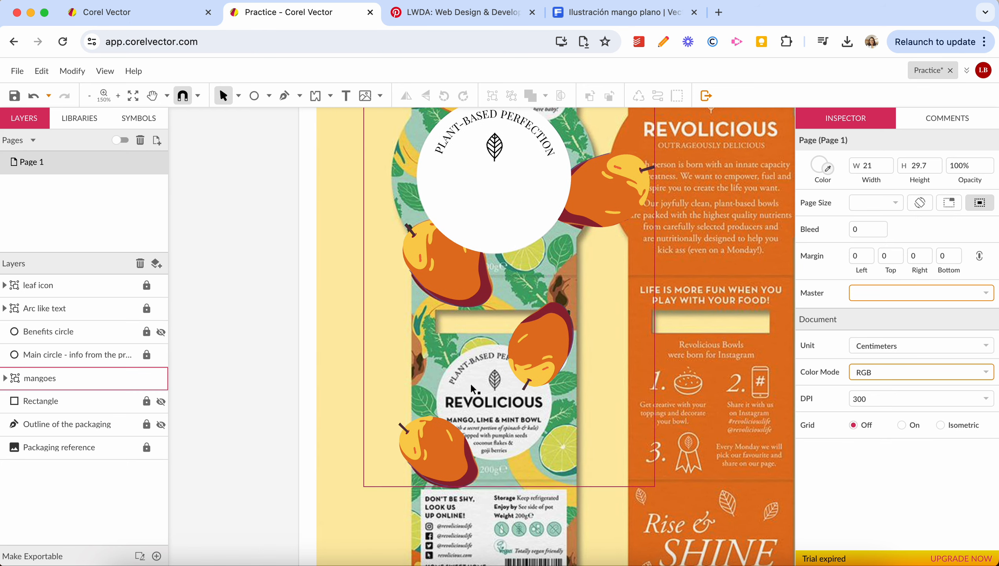
scroll(468, 365, "down", 1)
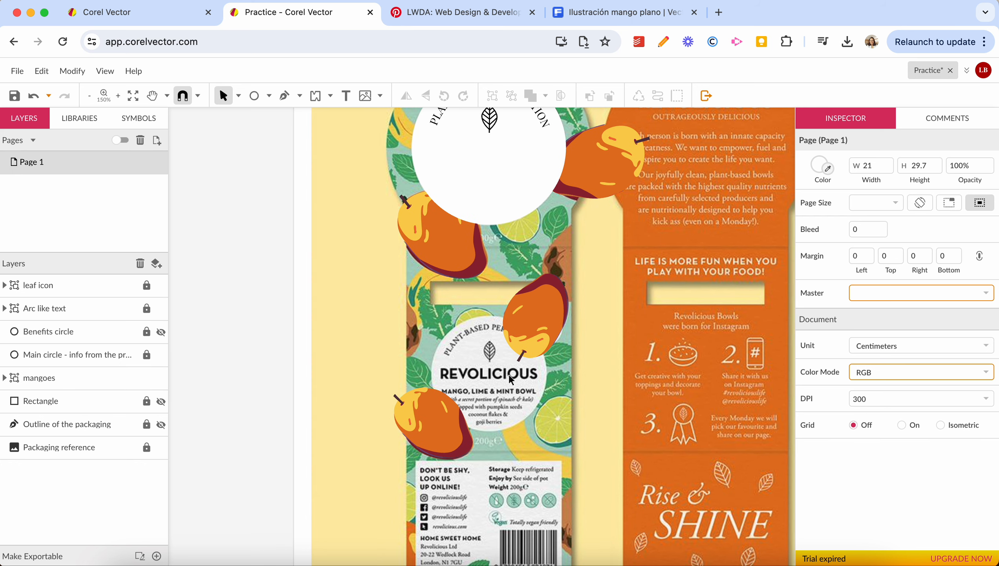
scroll(491, 369, "down", 6)
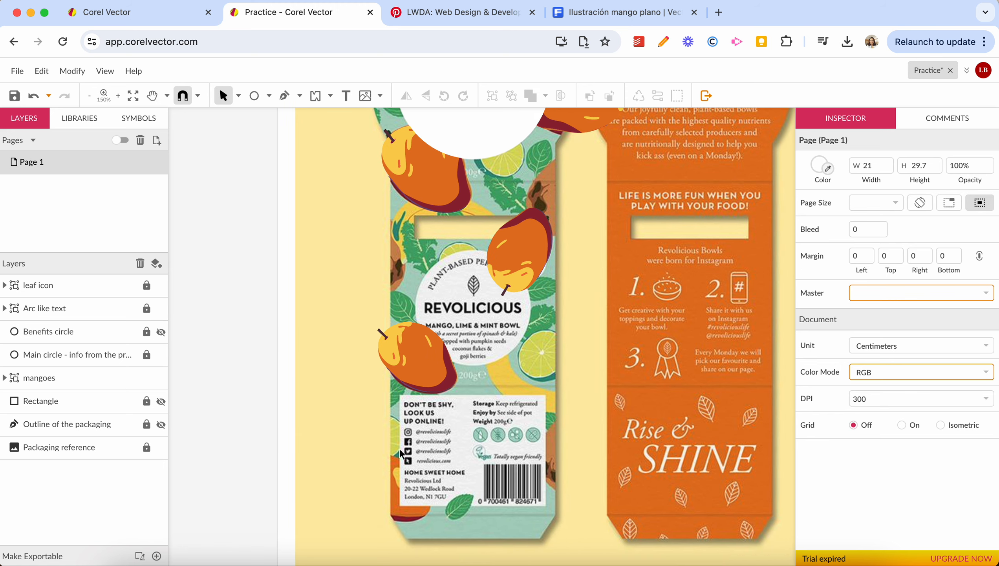
- Search the web for flaticon in a new browser tab, open the Flaticon site and dismiss its discount popup
left_click(719, 13)
type("flaticon")
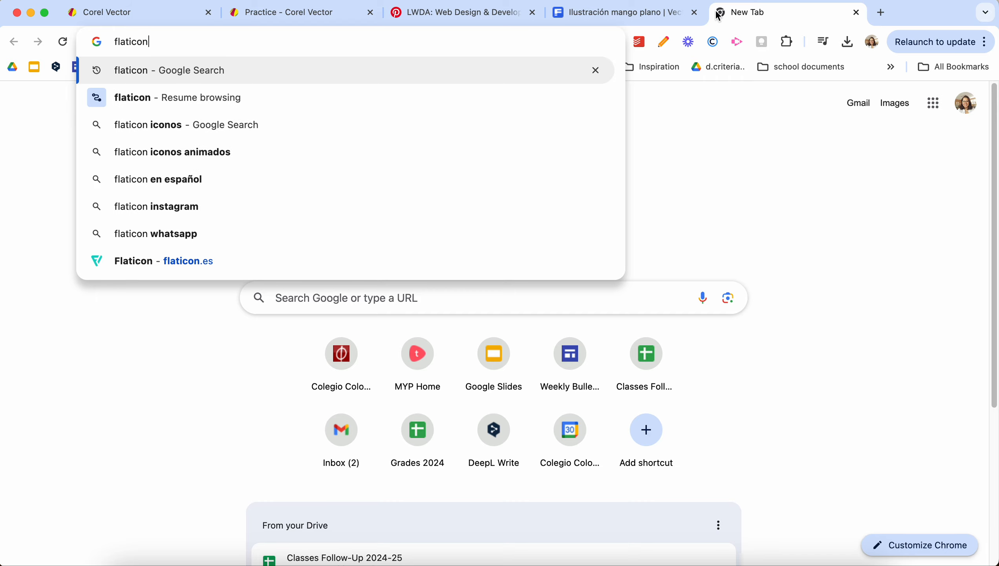
key("Return")
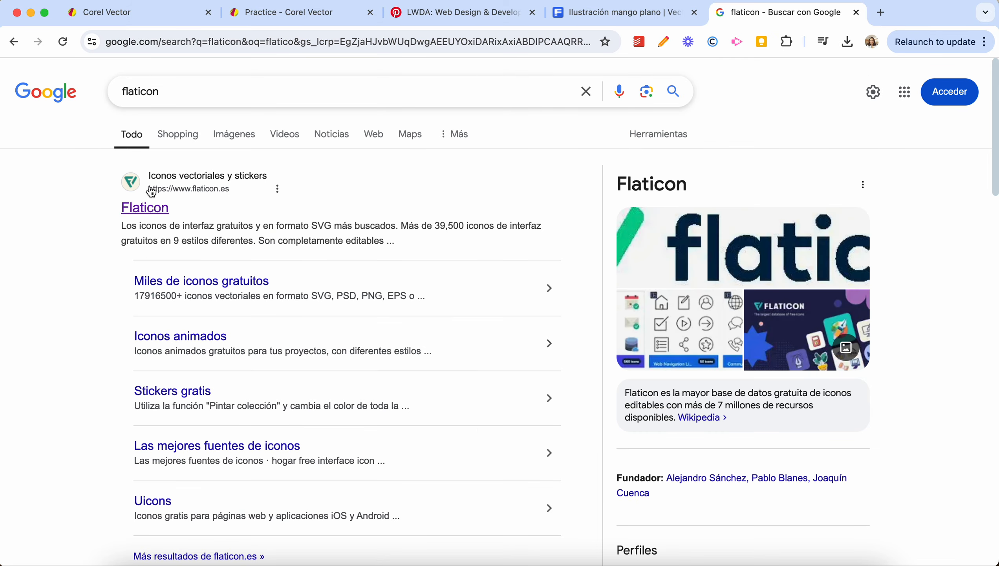
left_click(143, 208)
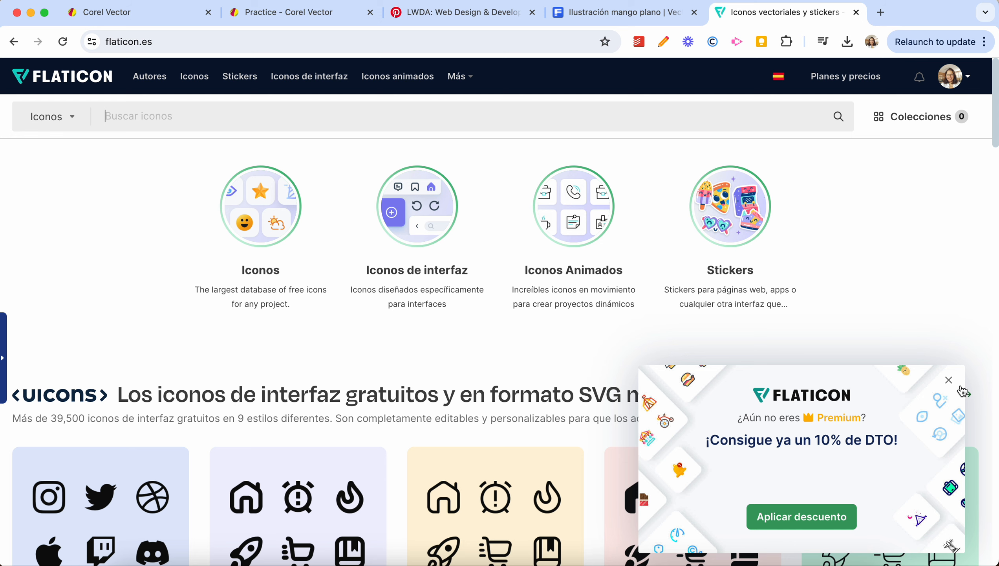
left_click(948, 379)
- Close the mango illustration preview on Freepik and look through the icon collections on the Flaticon home page
left_click(604, 10)
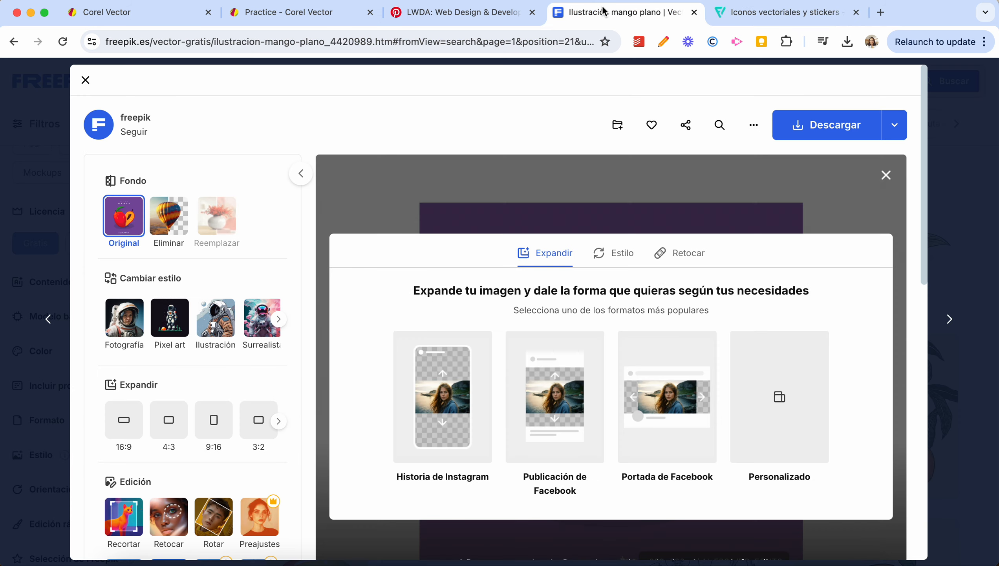
left_click(85, 80)
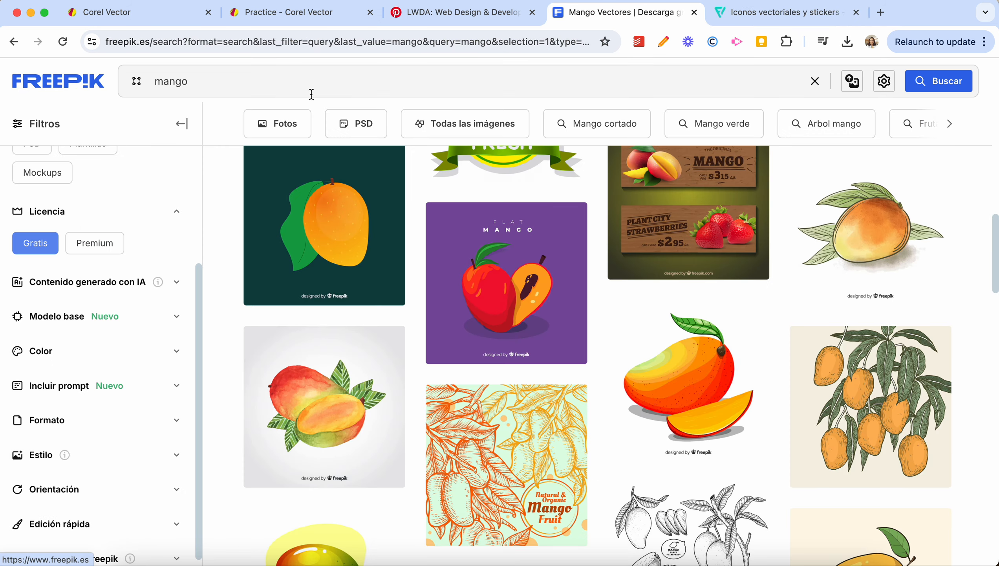
left_click(764, 16)
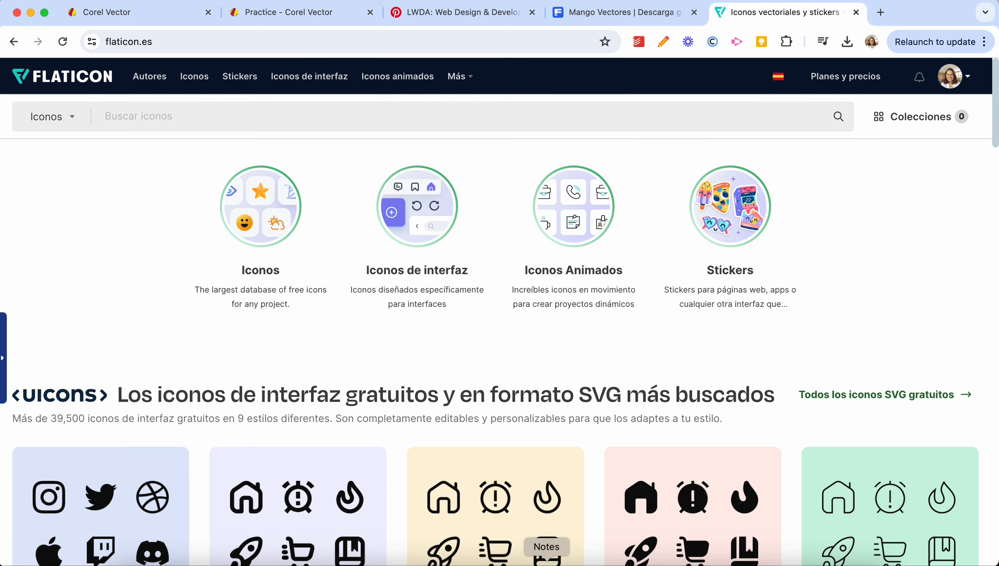
scroll(450, 487, "down", 4)
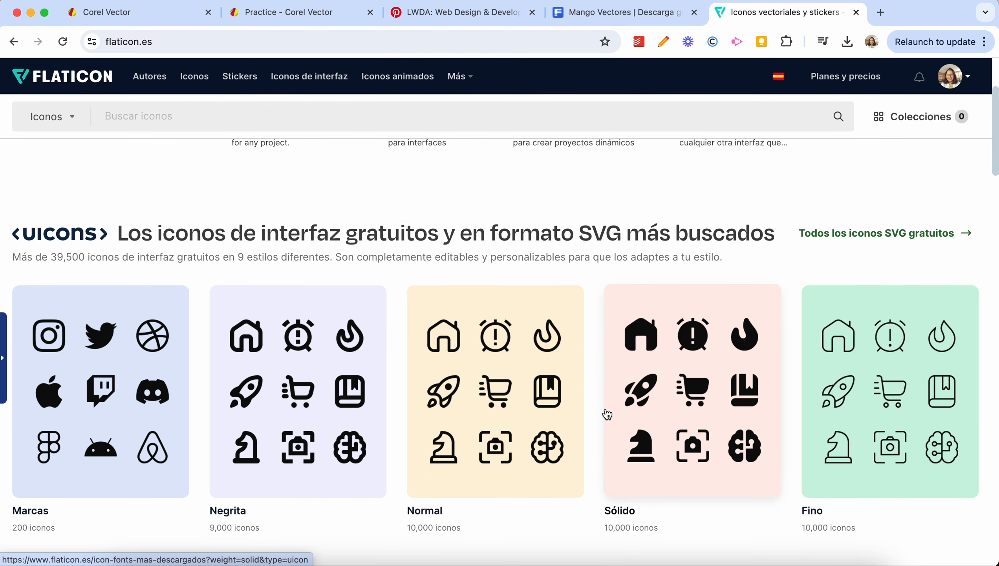
scroll(556, 413, "down", 2)
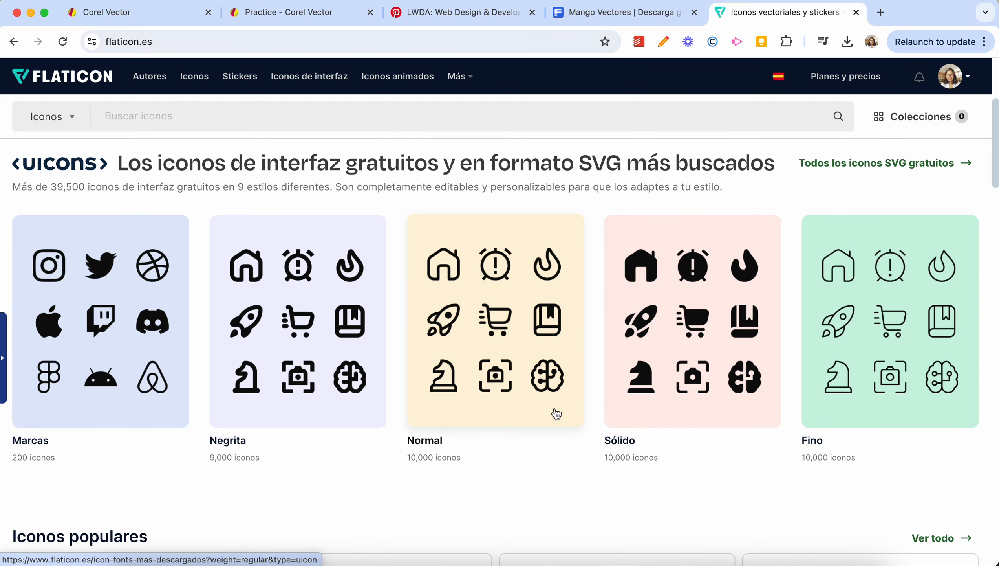
scroll(557, 413, "up", 6)
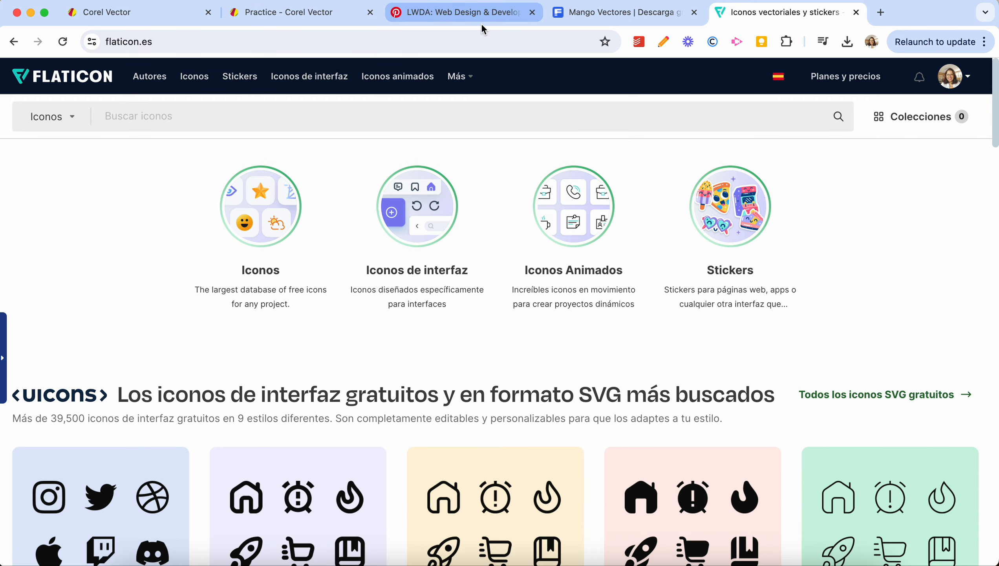
- Search Flaticon for social media icons to match those on the packaging, and look through the results
left_click(334, 18)
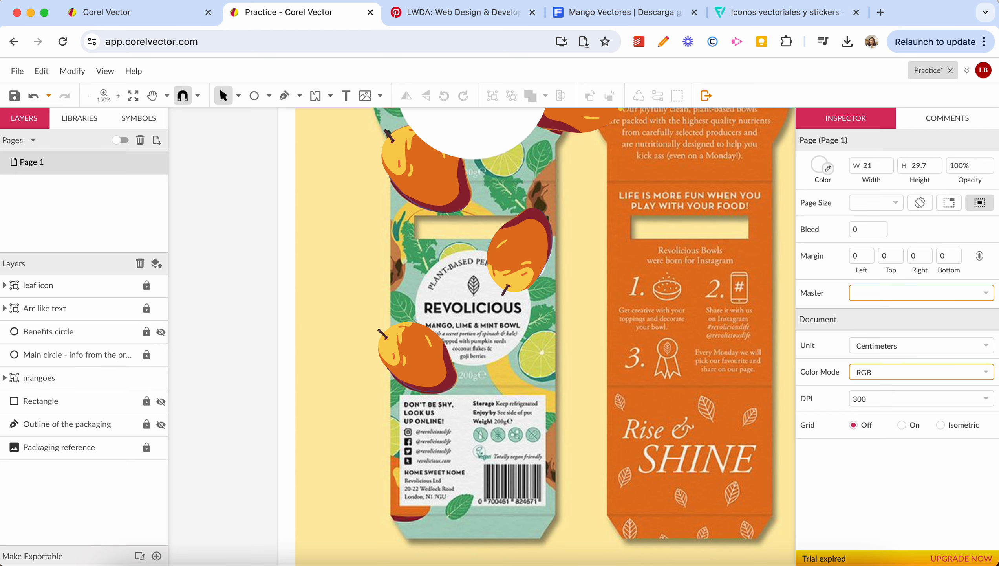
left_click(753, 14)
left_click(274, 120)
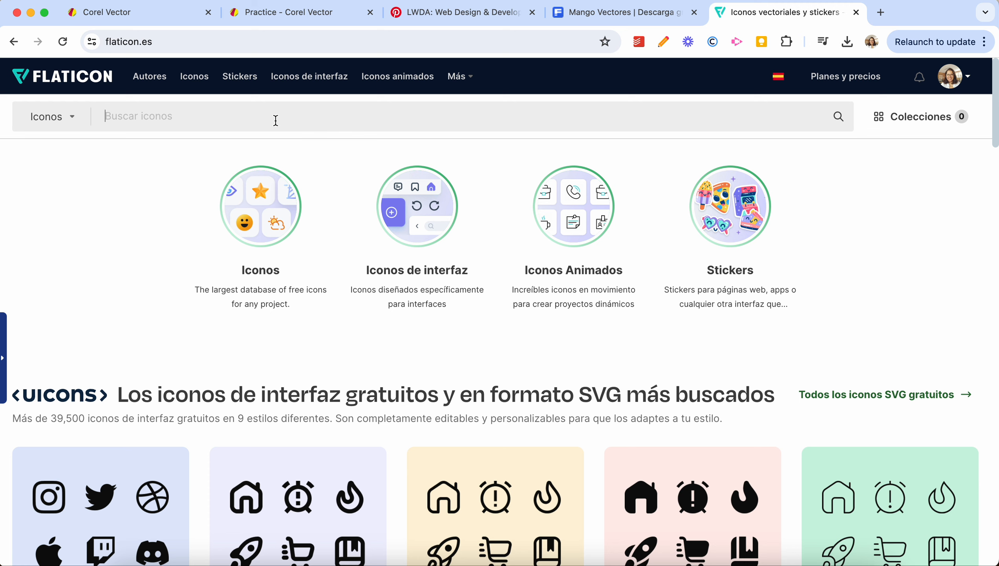
type("social media")
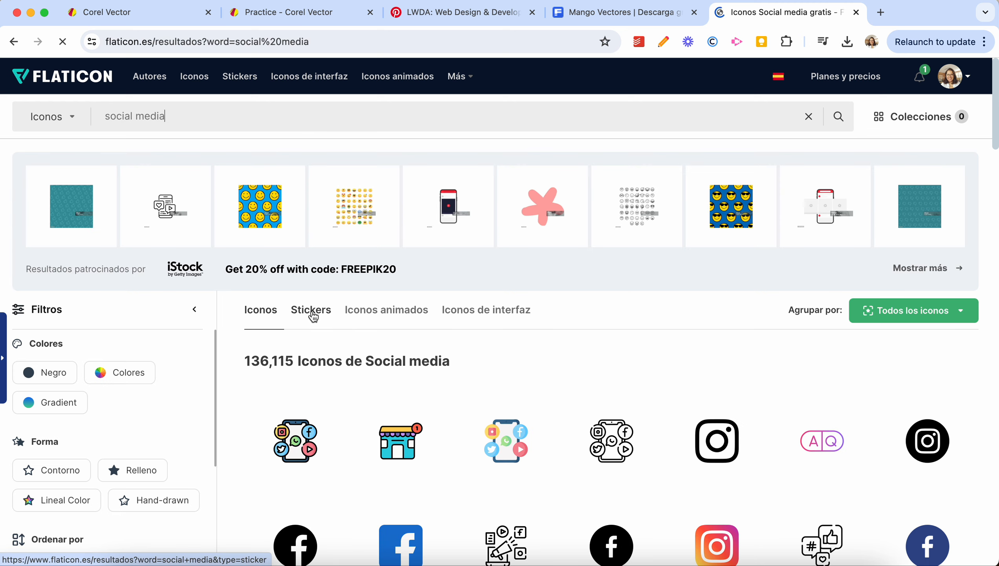
scroll(313, 317, "down", 4)
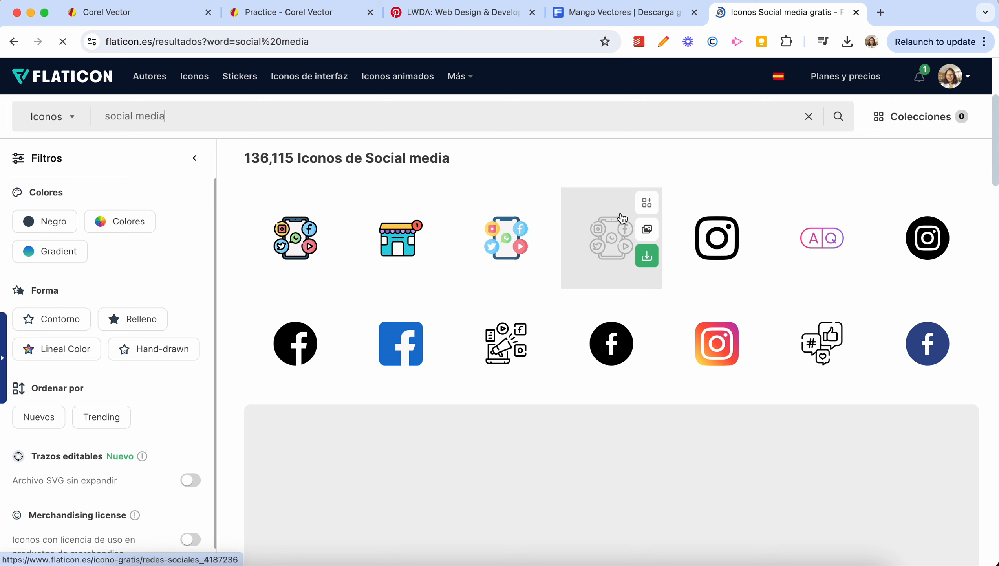
scroll(742, 398, "down", 8)
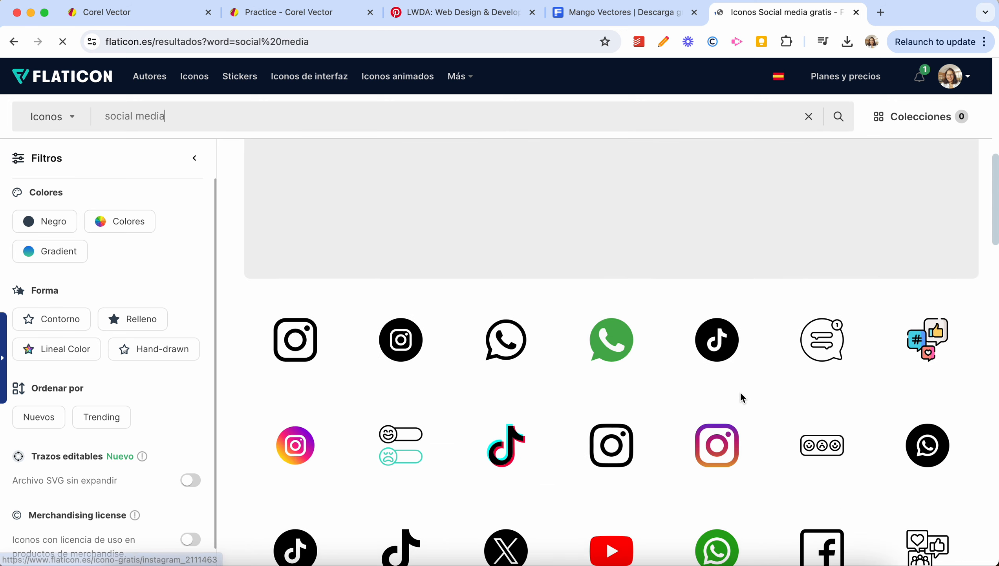
scroll(448, 332, "down", 1)
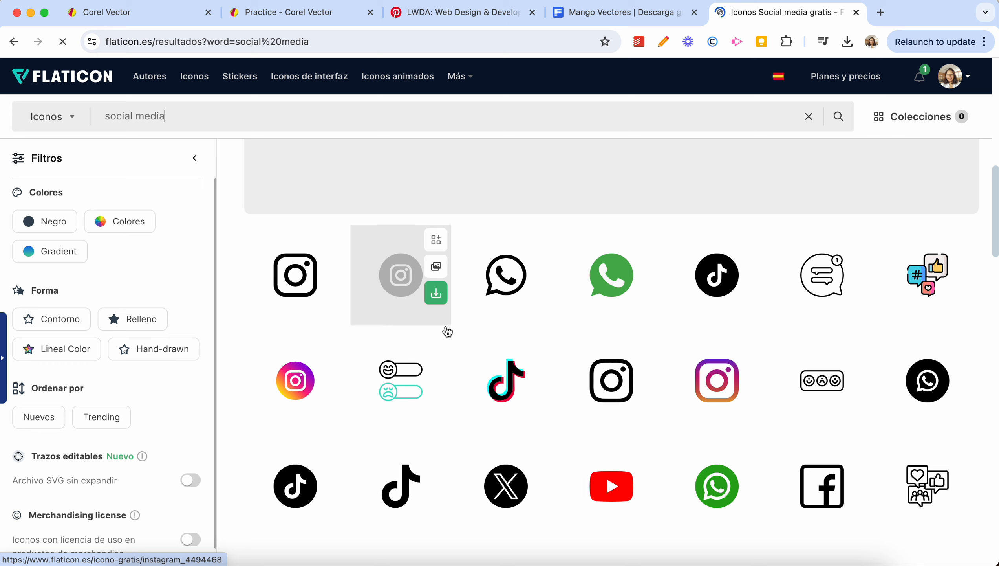
- Download the black outlined Instagram icon by Pixel perfect as a free PNG, saving it in Downloads as instagram icon
left_click(312, 19)
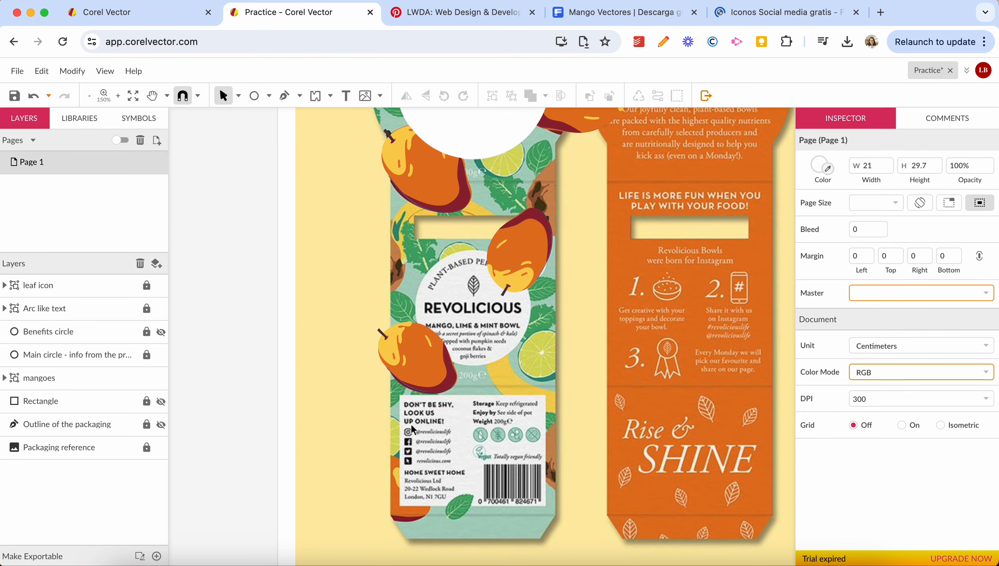
left_click(756, 18)
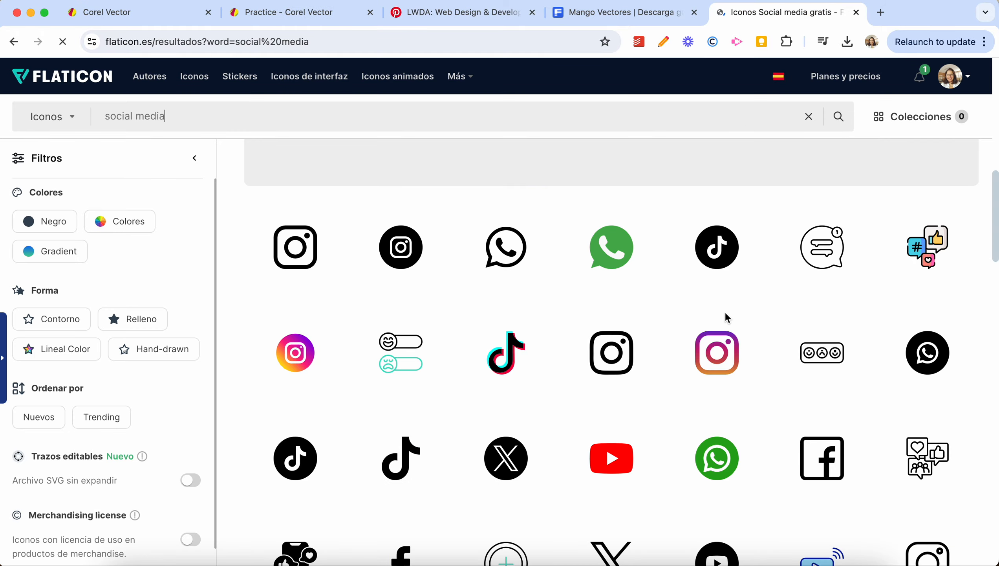
scroll(673, 436, "down", 1)
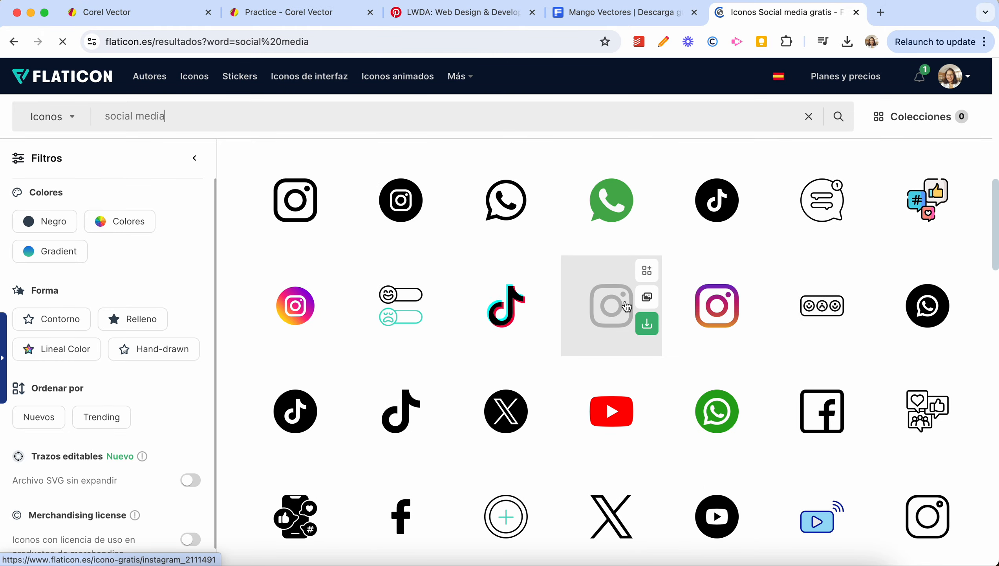
left_click(647, 325)
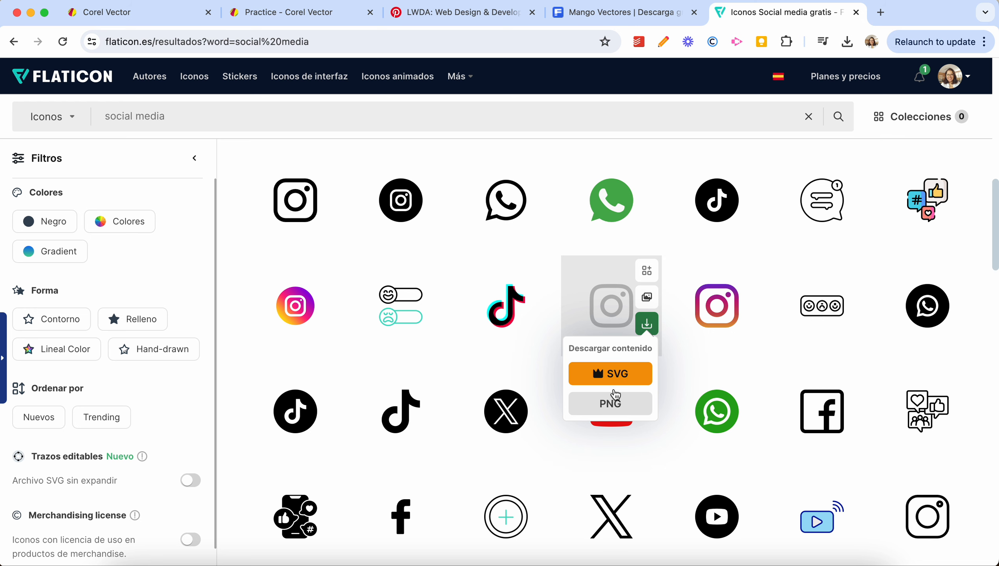
left_click(613, 403)
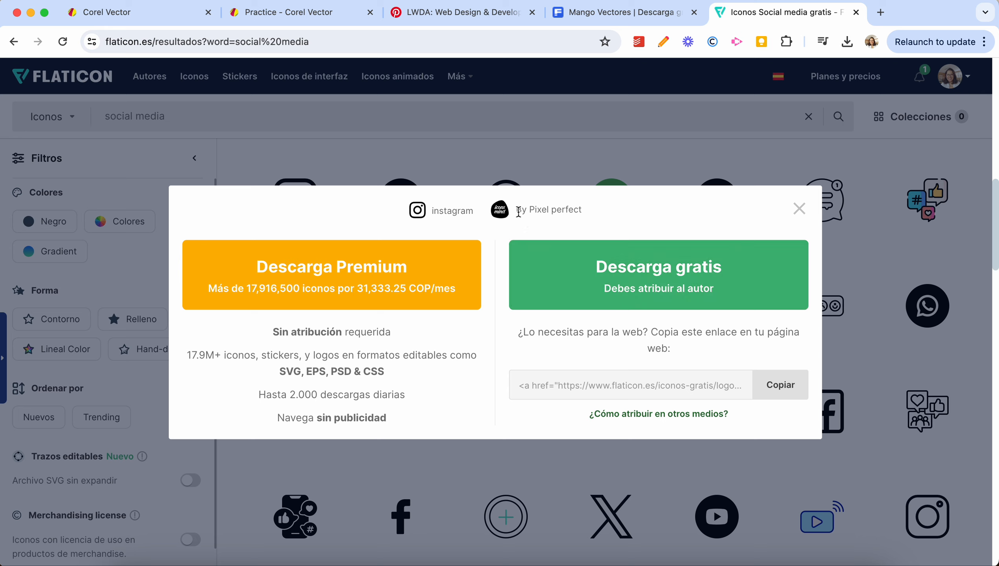
left_click(651, 284)
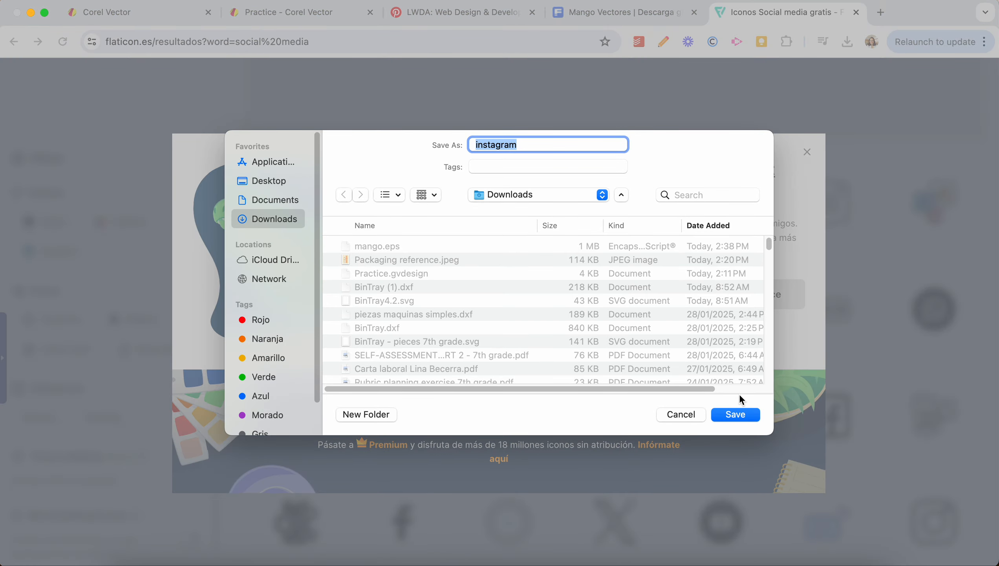
key("Right")
type("icon")
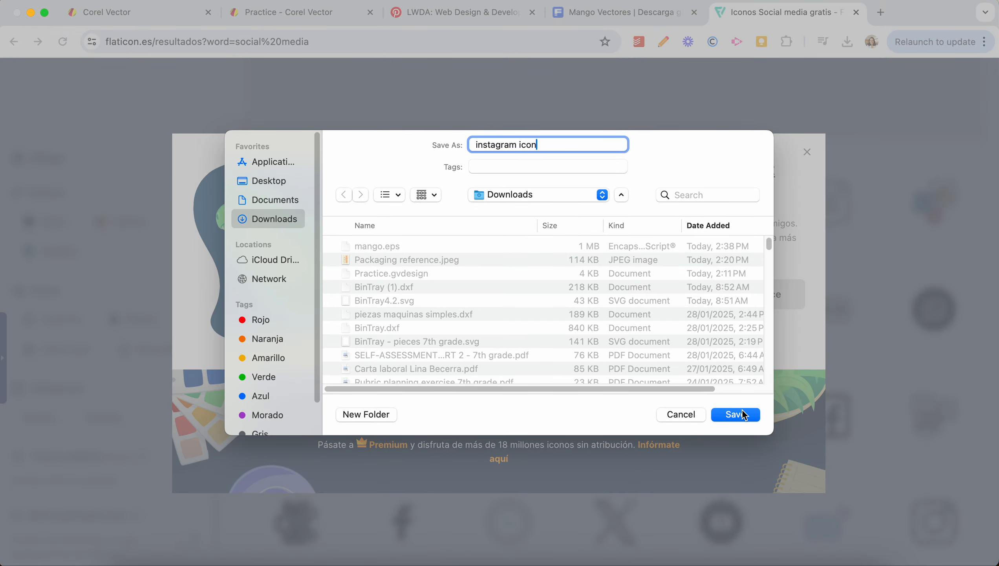
left_click(744, 415)
- Switch to the Practice document in Corel Vector and place the instagram icon image on the page
left_click(308, 15)
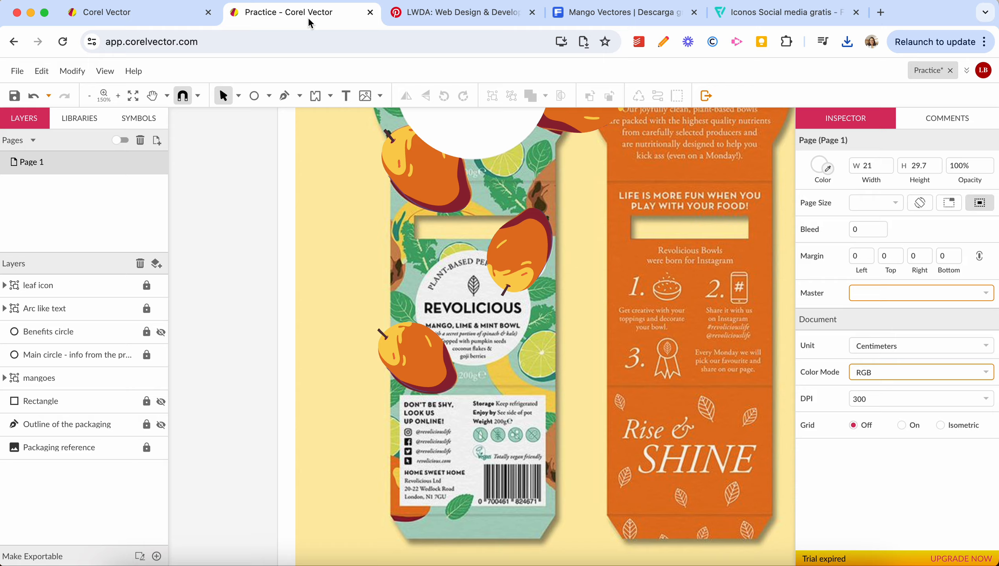
left_click(372, 99)
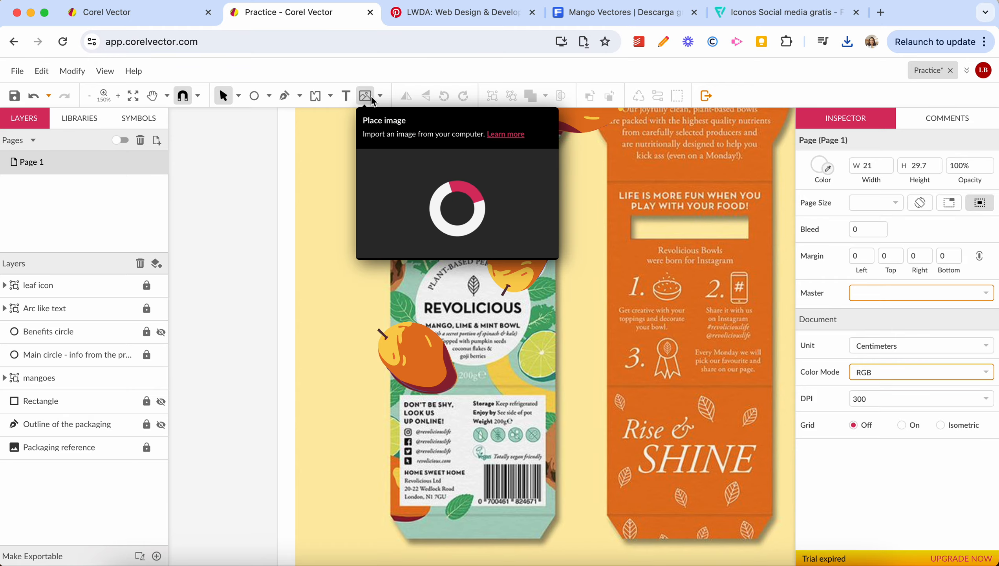
left_click(422, 203)
double_click(421, 204)
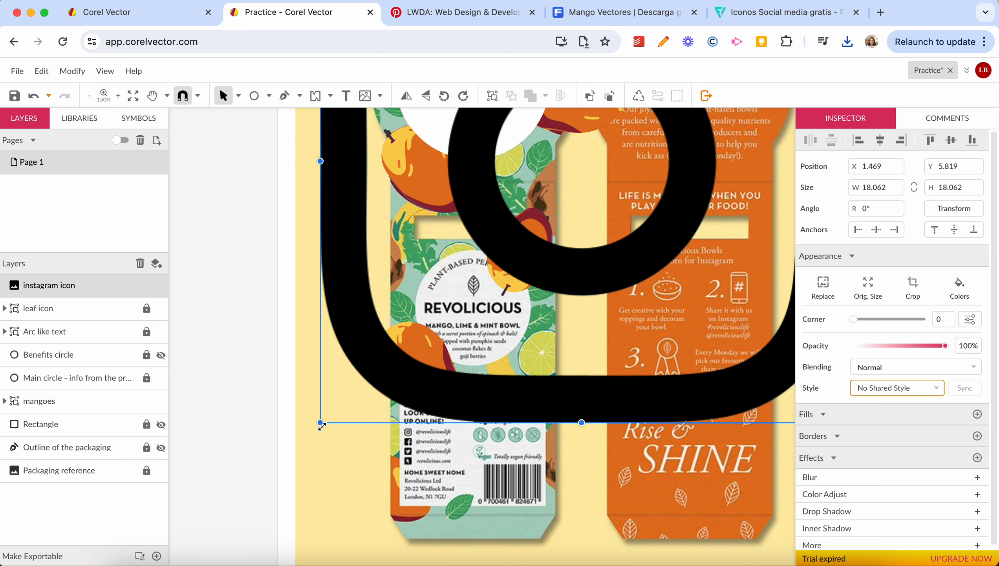
- Shrink the Instagram icon to about 0.79 cm and move it onto the social media list on the packaging
left_click_drag(321, 423, 582, 211)
left_click_drag(615, 143, 497, 313)
left_click(689, 384)
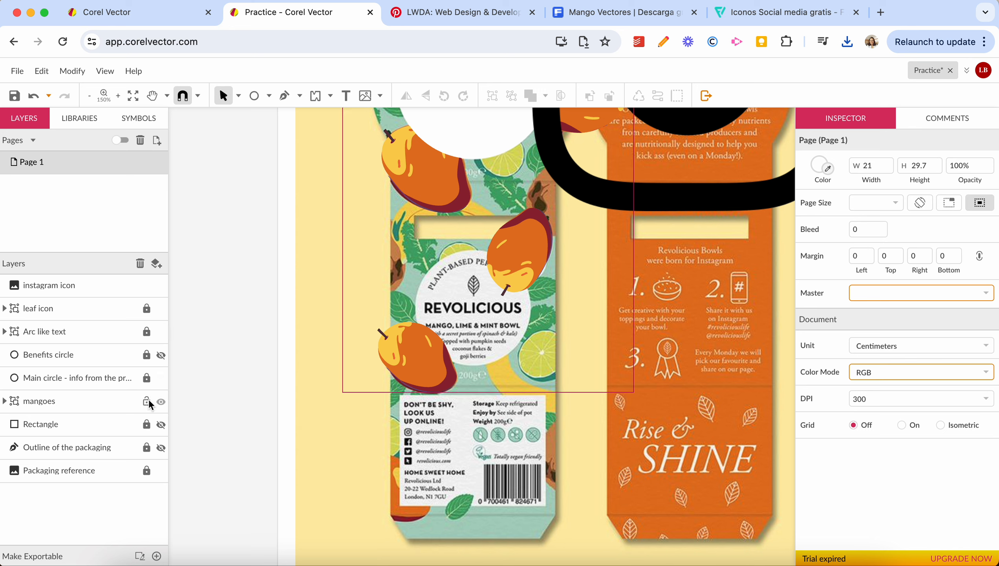
left_click(51, 285)
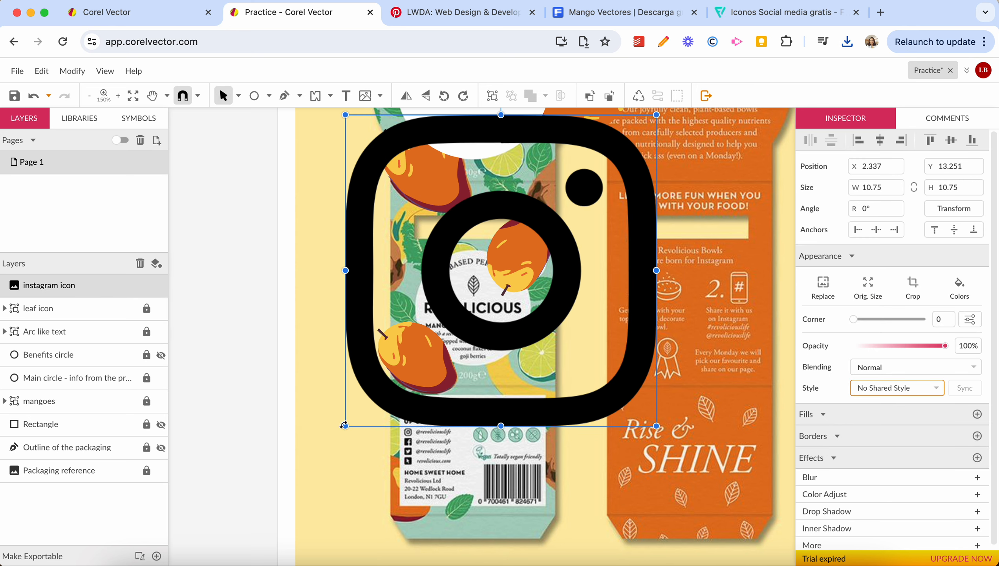
left_click_drag(345, 426, 438, 412)
left_click(457, 395)
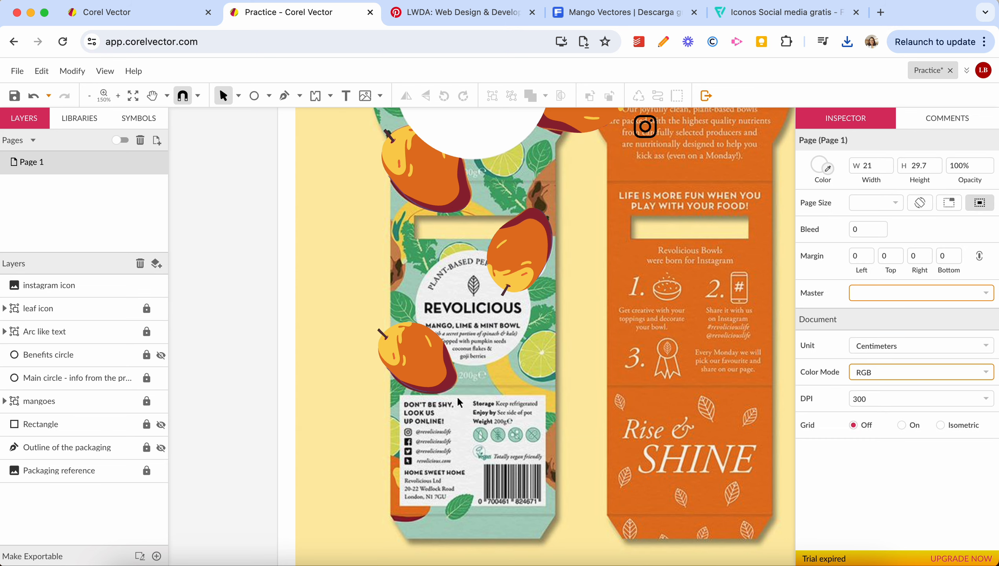
left_click_drag(645, 127, 411, 435)
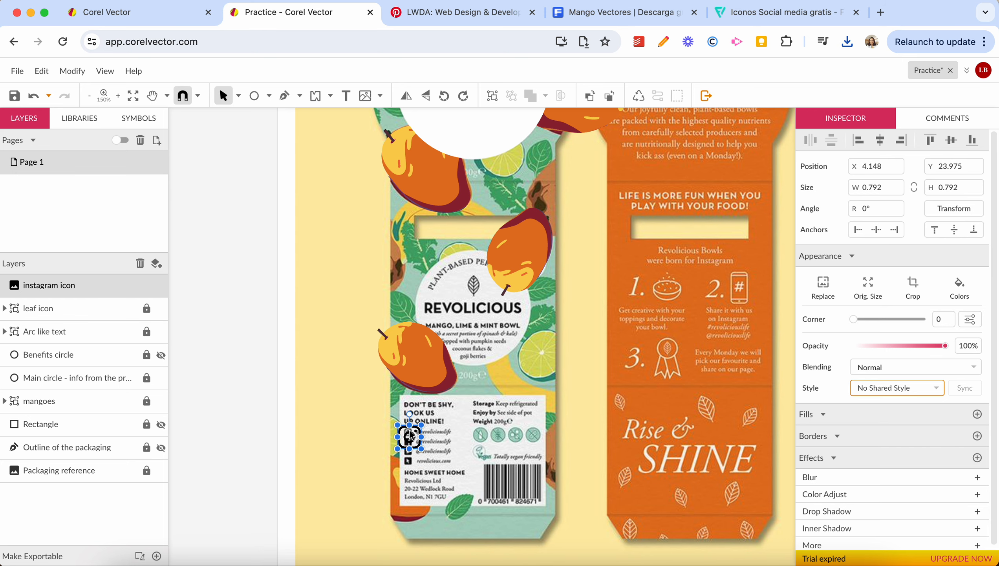
- Hide the mangoes group and fit the Instagram icon, at about 0.26 cm, over the packaging's printed Instagram icon
scroll(410, 436, "up", 5)
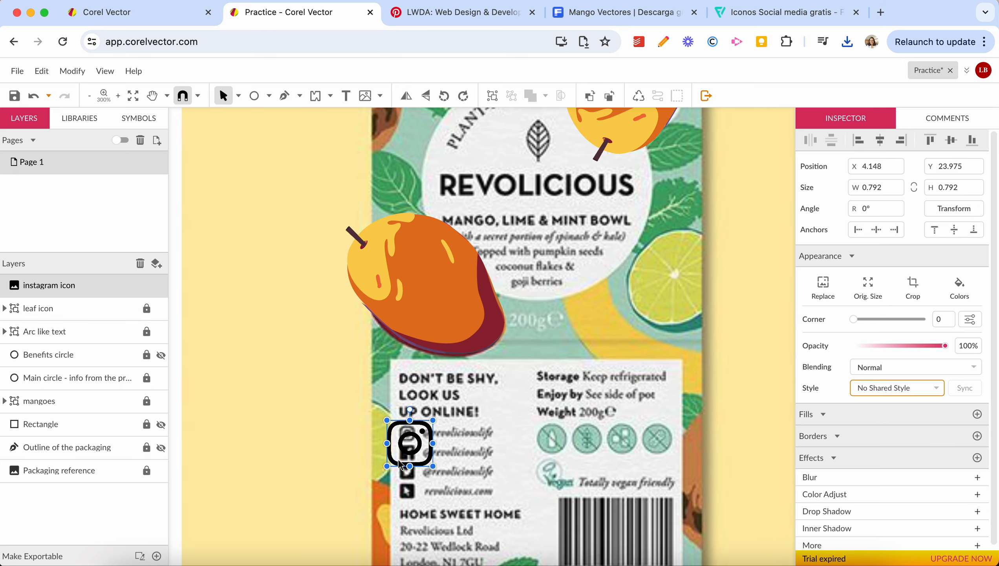
left_click(160, 402)
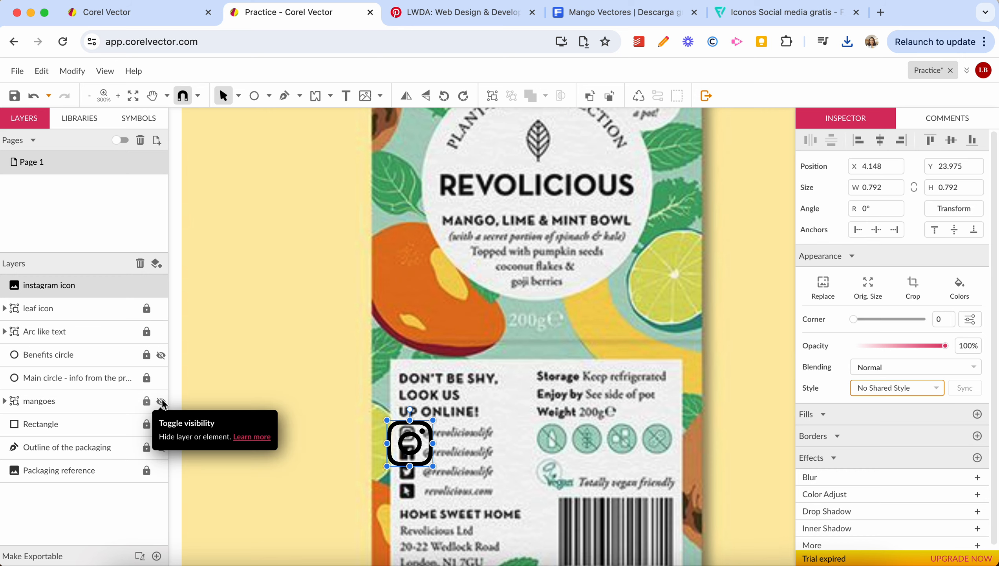
left_click_drag(386, 468, 411, 435)
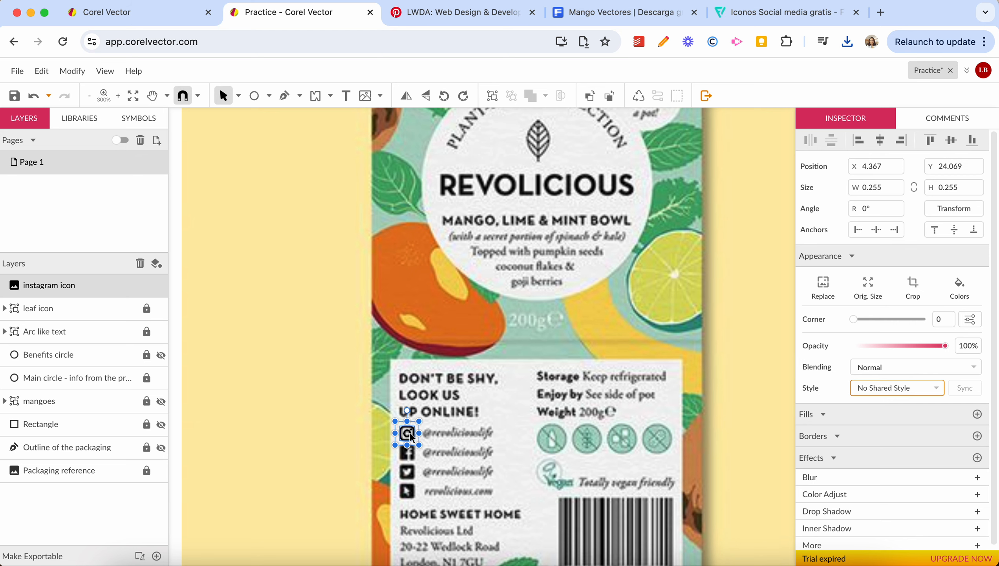
left_click(373, 455)
scroll(351, 448, "down", 1)
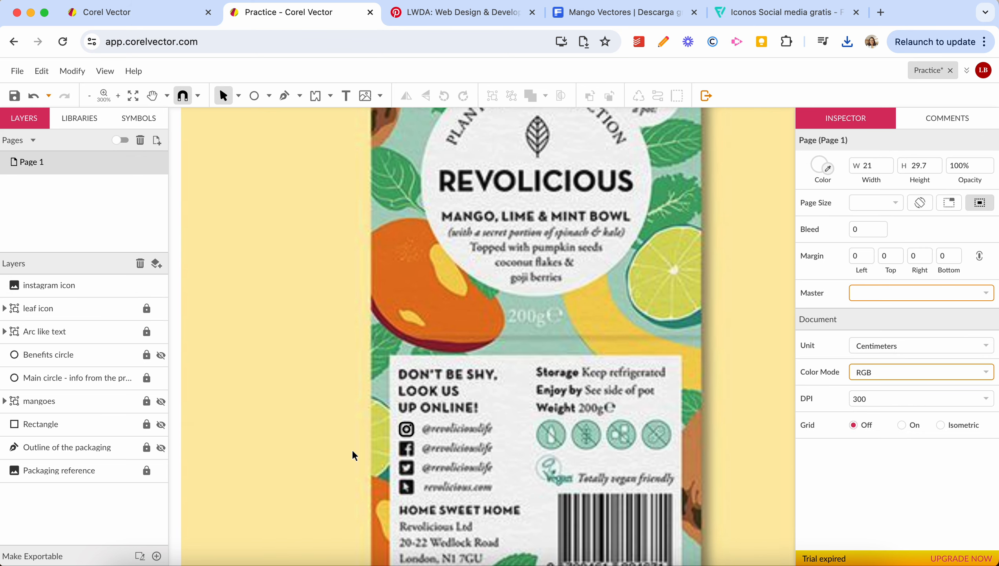
scroll(353, 453, "down", 3)
scroll(353, 453, "down", 2)
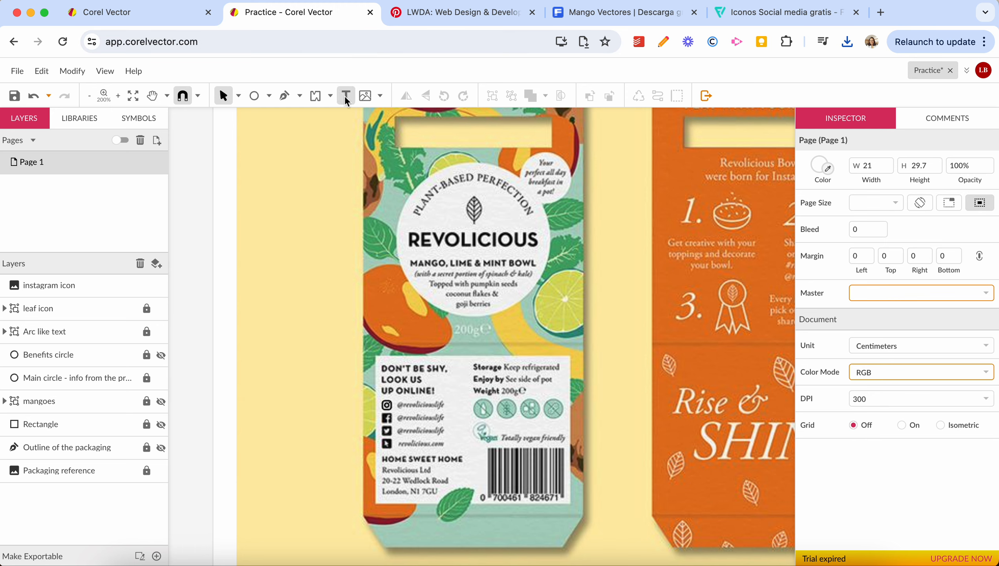
- Search Google Images for barcode in a new browser tab and open the preview of the GS1 US barcode image
left_click(882, 14)
type("bar")
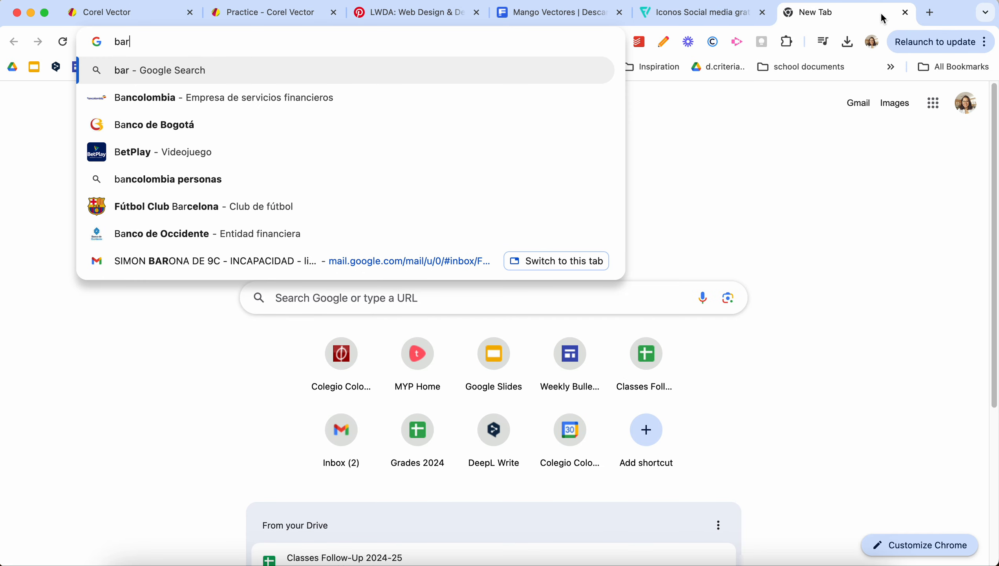
type("code")
key("Return")
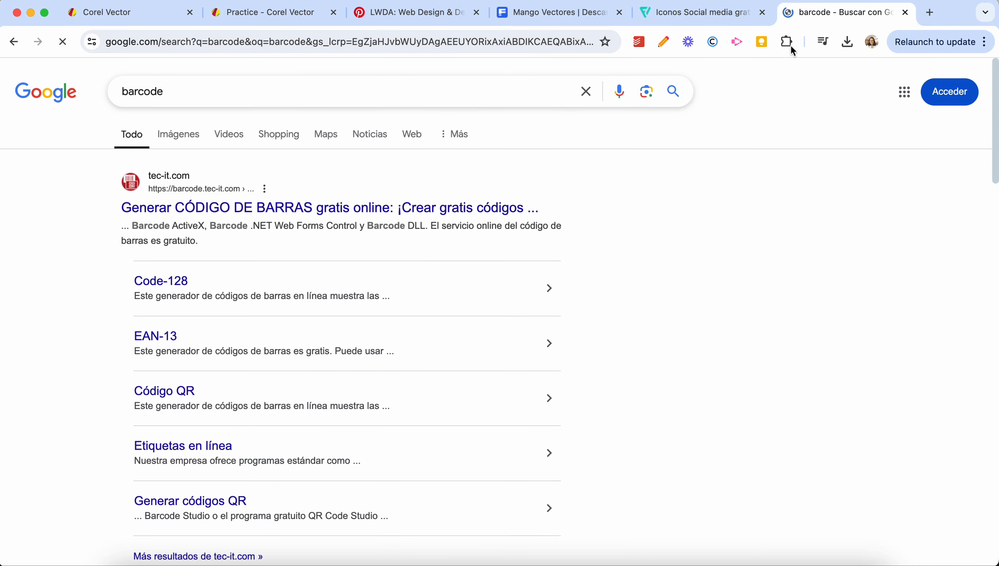
left_click(166, 133)
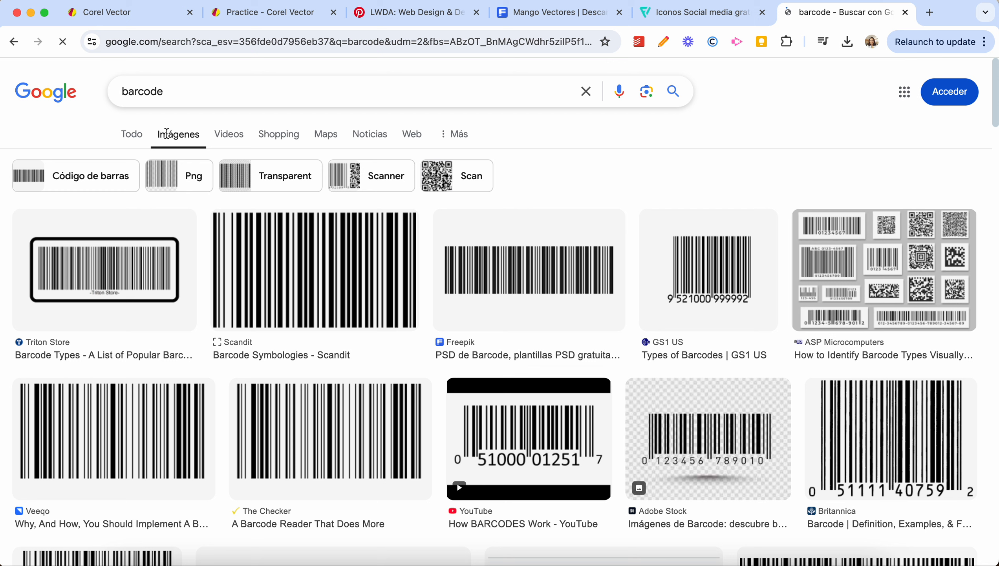
left_click(730, 277)
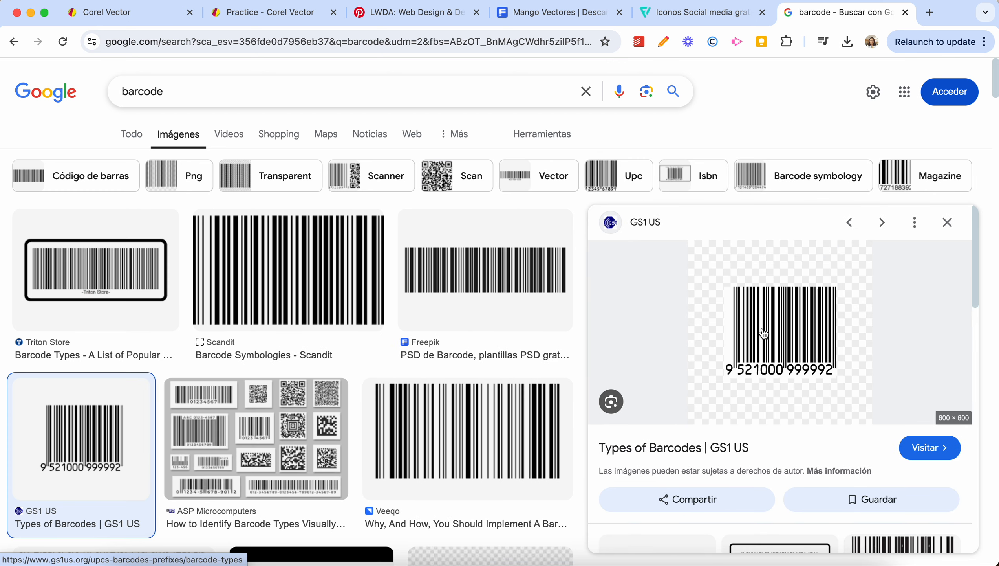
- Copy the GS1 US barcode image and paste it into the Practice document in Corel Vector
right_click(767, 350)
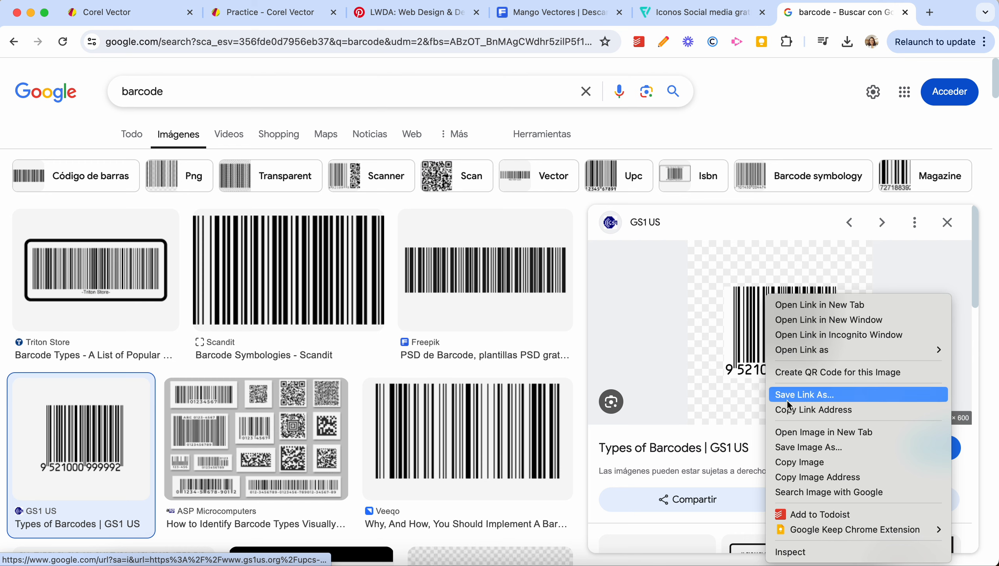
left_click(804, 462)
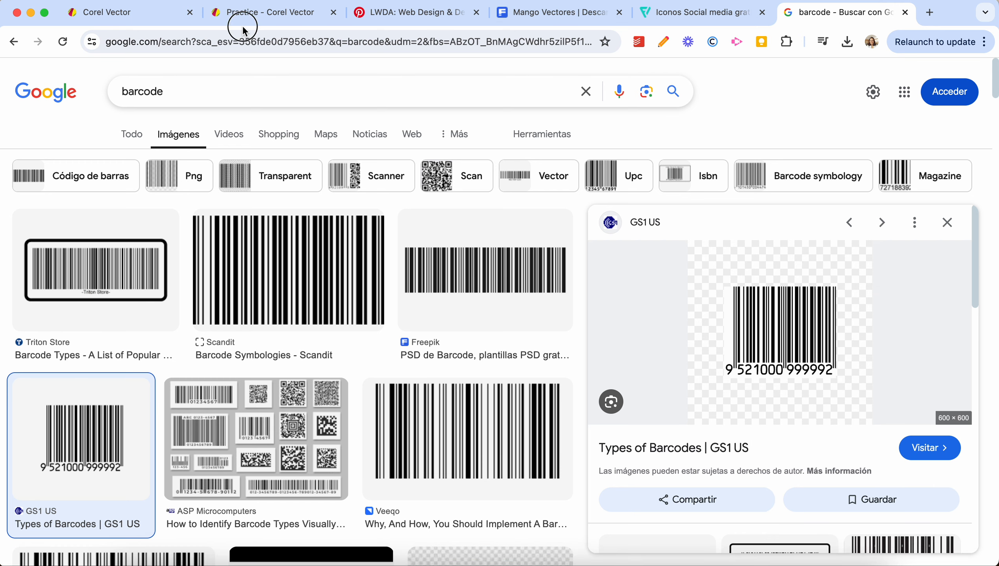
left_click(257, 15)
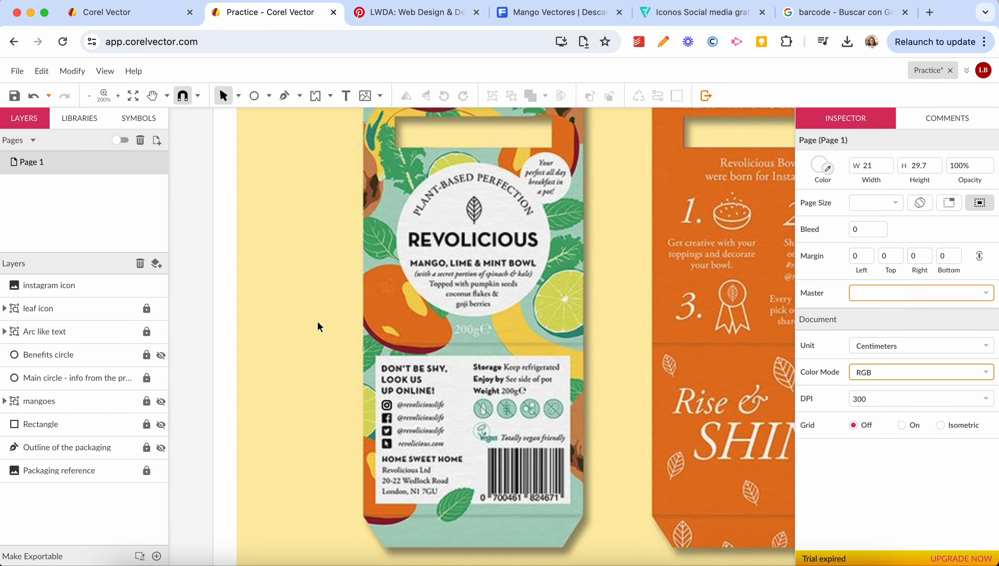
key("super+v")
- Crop the pasted barcode image tightly around the bars and digits, to about 12.7 by 10.37 cm
scroll(389, 383, "down", 3)
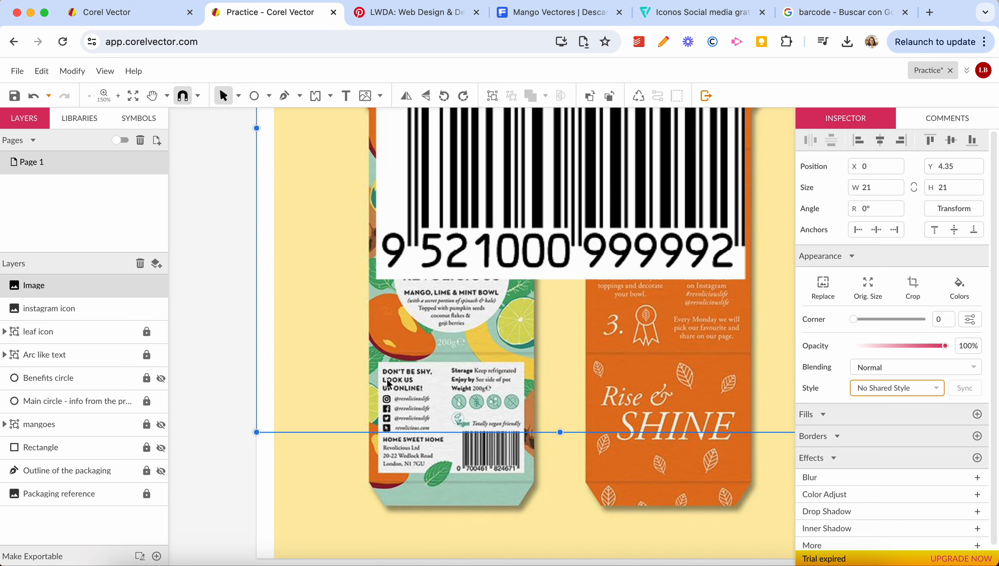
scroll(389, 383, "down", 2)
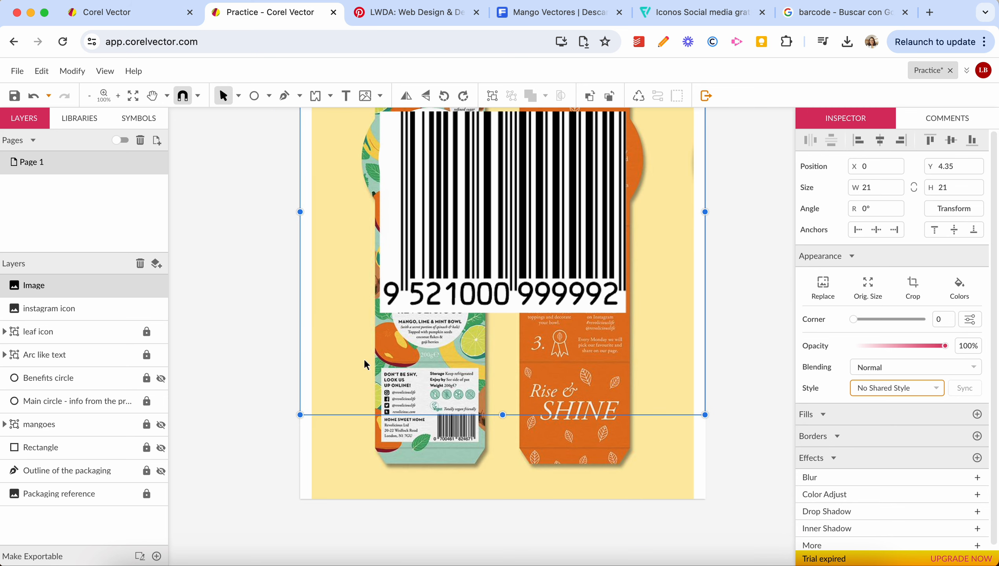
scroll(404, 283, "up", 5)
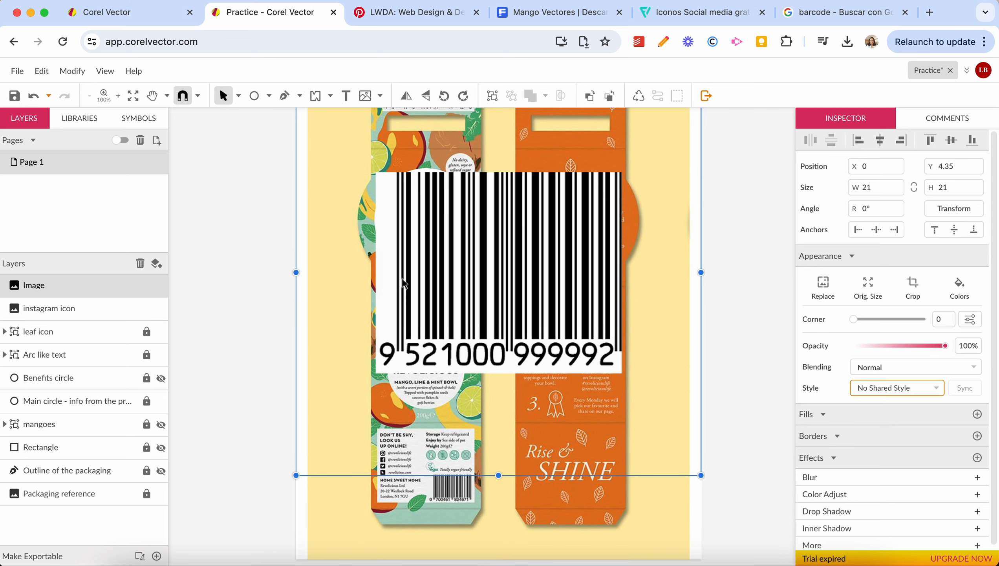
scroll(404, 284, "up", 2)
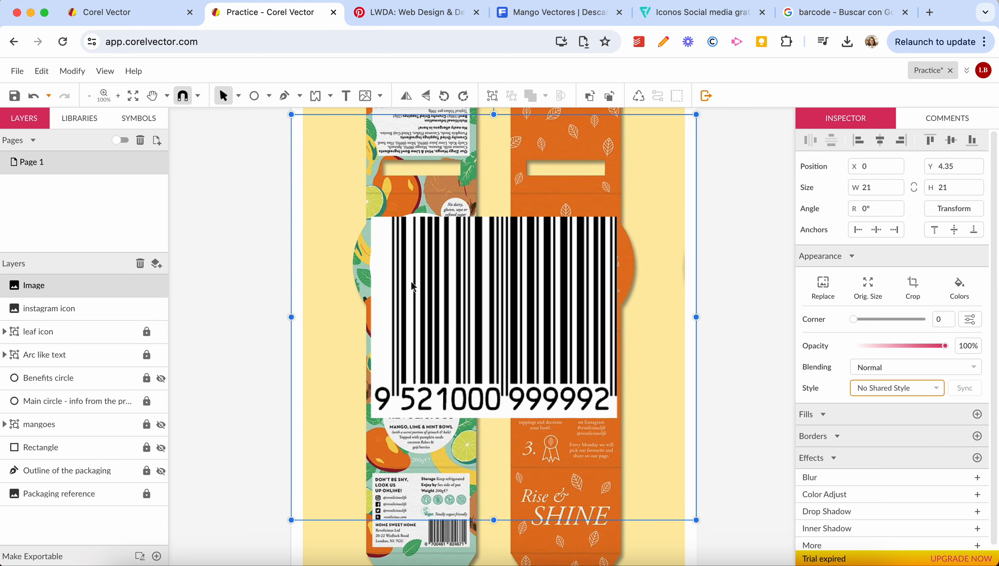
double_click(411, 283)
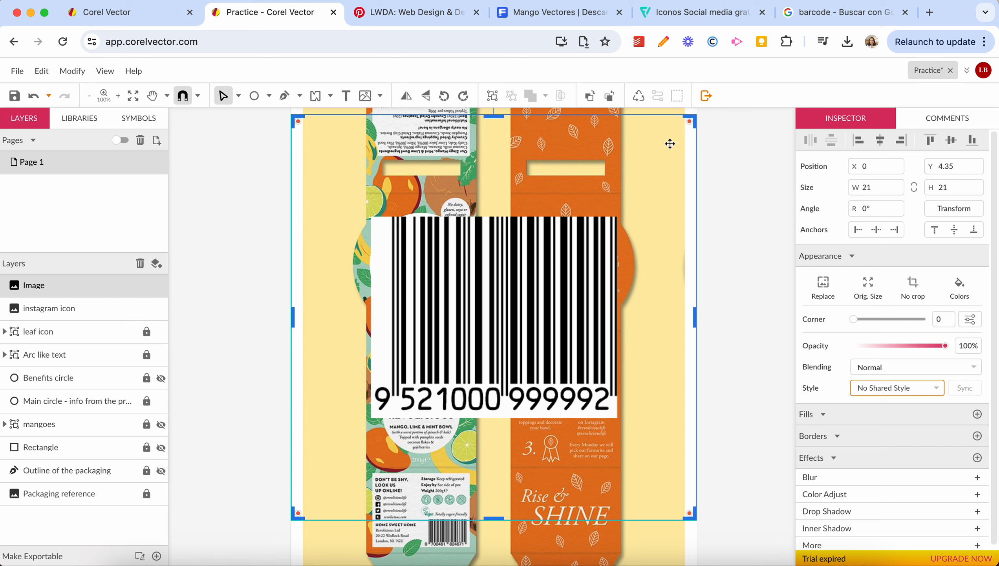
left_click_drag(293, 118, 374, 216)
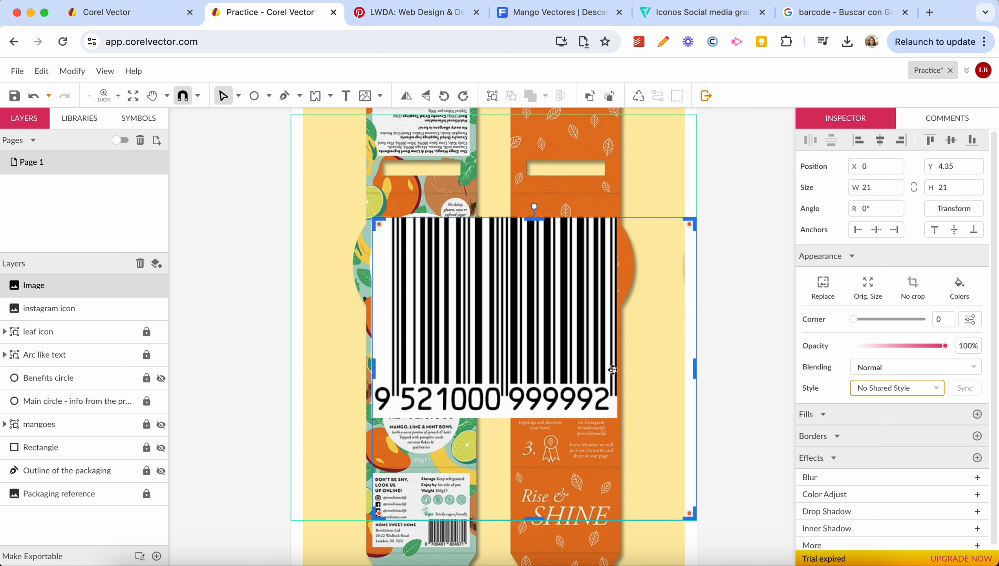
left_click_drag(692, 516, 618, 418)
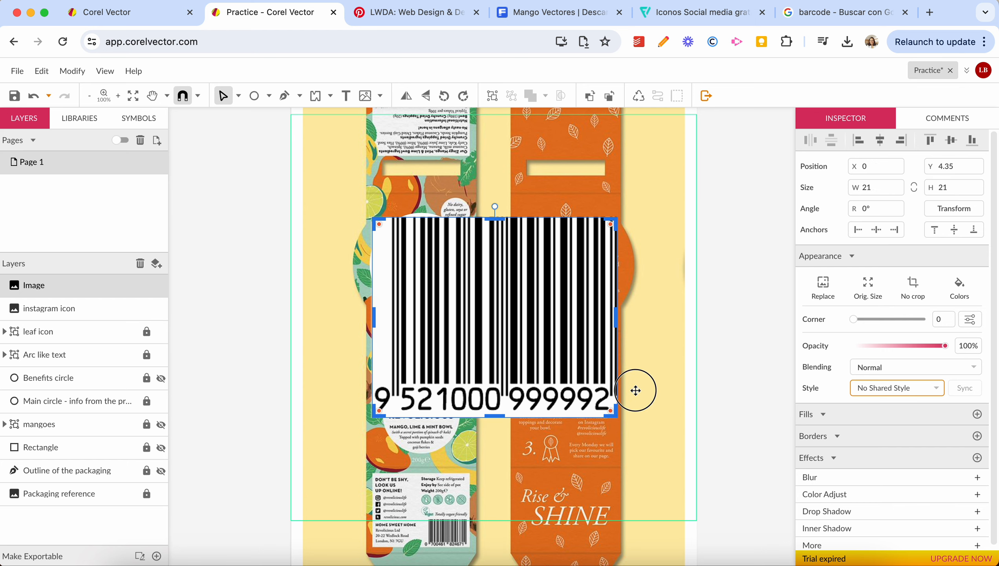
left_click(729, 382)
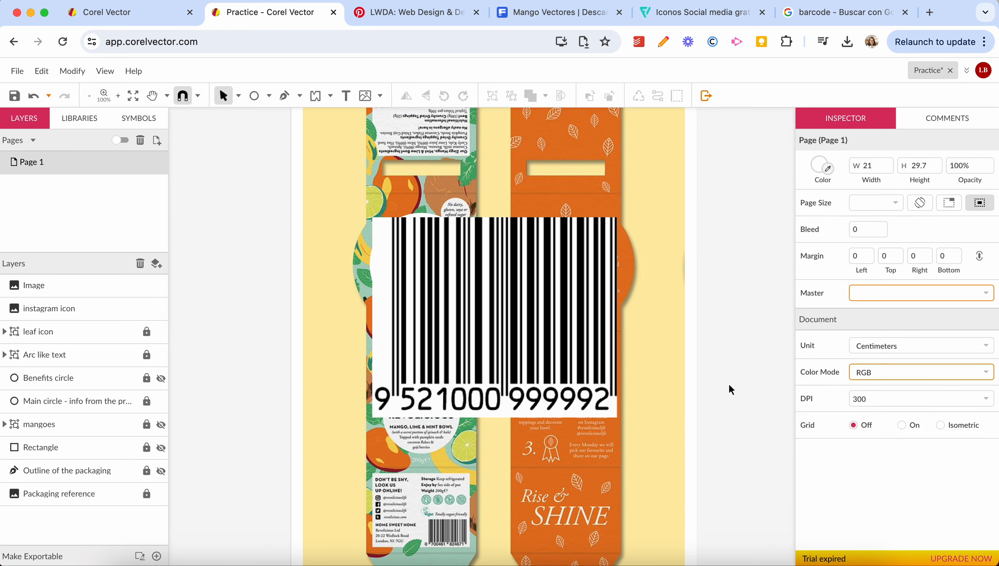
- Shrink the barcode to about 1.88 by 1.54 cm and place it over the packaging's printed barcode
left_click(535, 315)
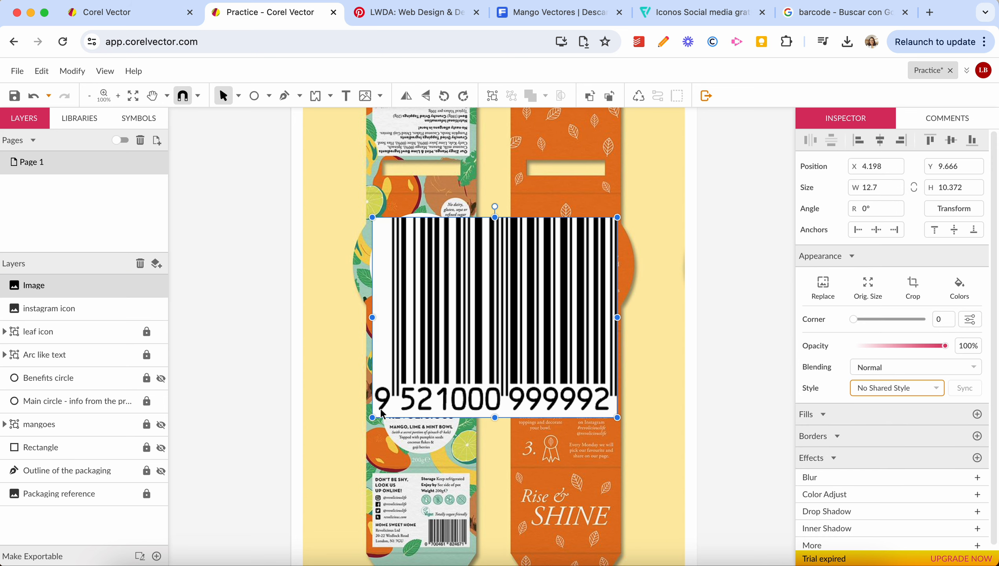
left_click_drag(373, 417, 464, 544)
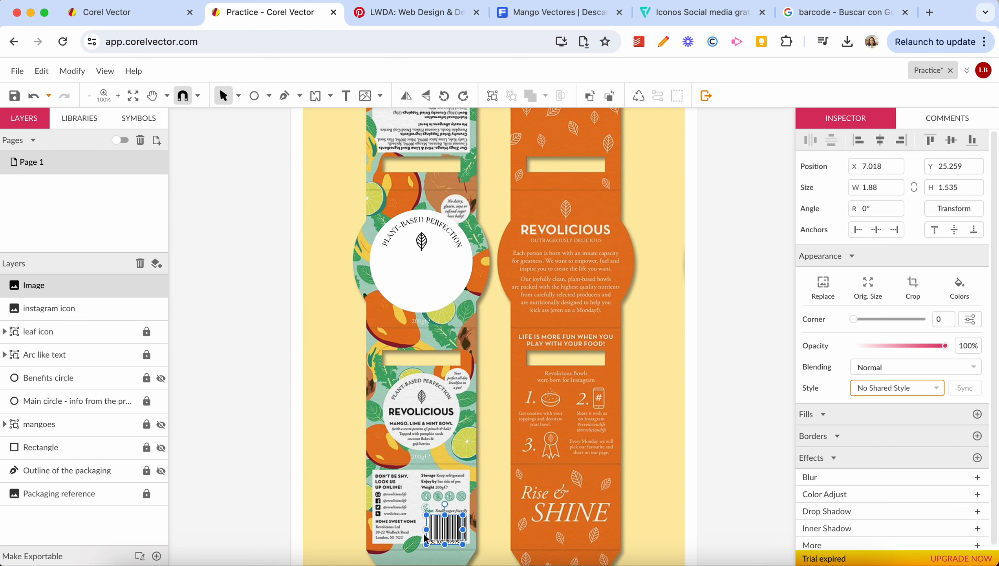
scroll(425, 538, "up", 5)
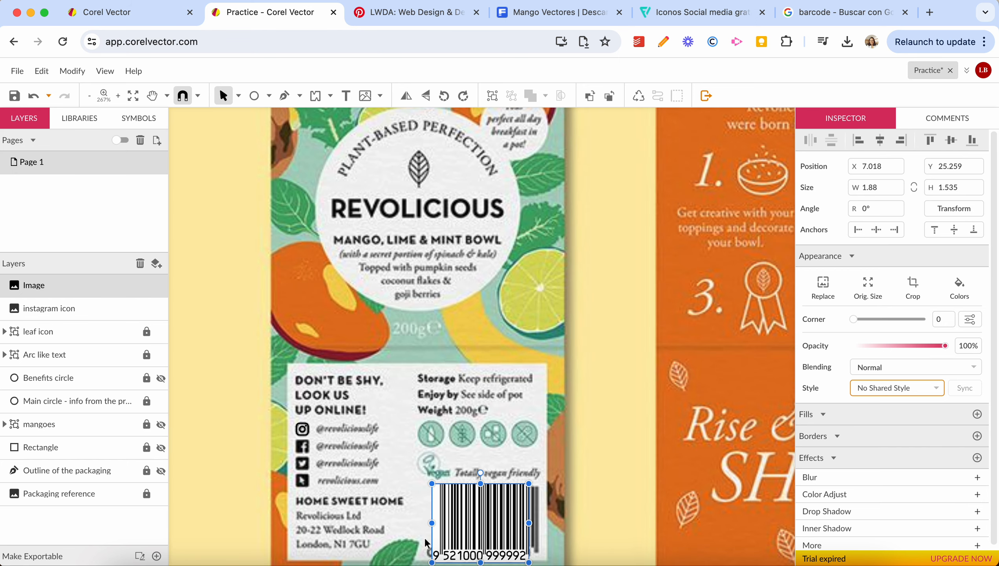
scroll(427, 543, "up", 3)
scroll(364, 294, "down", 3)
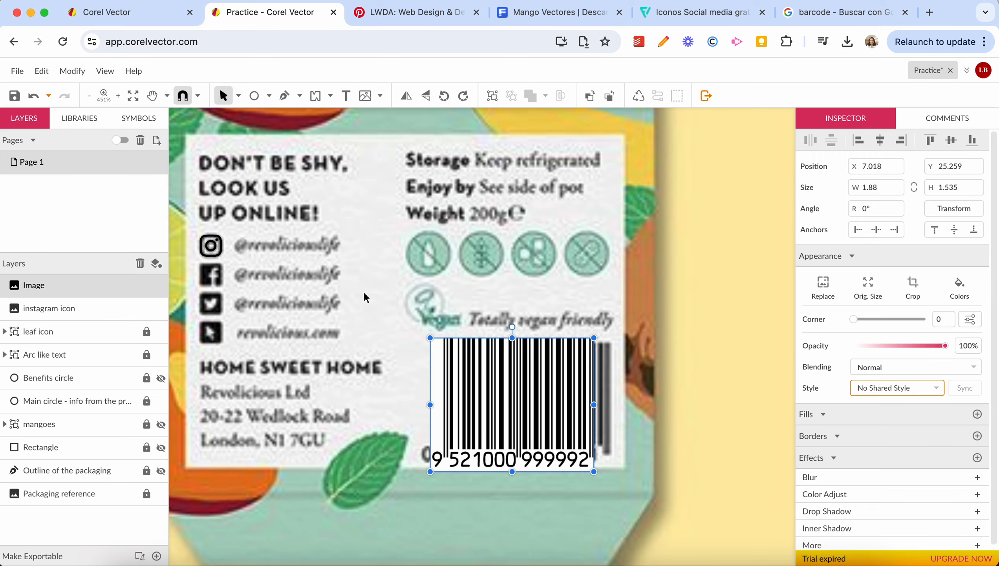
left_click_drag(548, 389, 521, 413)
- Crop the barcode's upper edge down to the top of the printed barcode, leaving it about 1.4 cm high
double_click(520, 357)
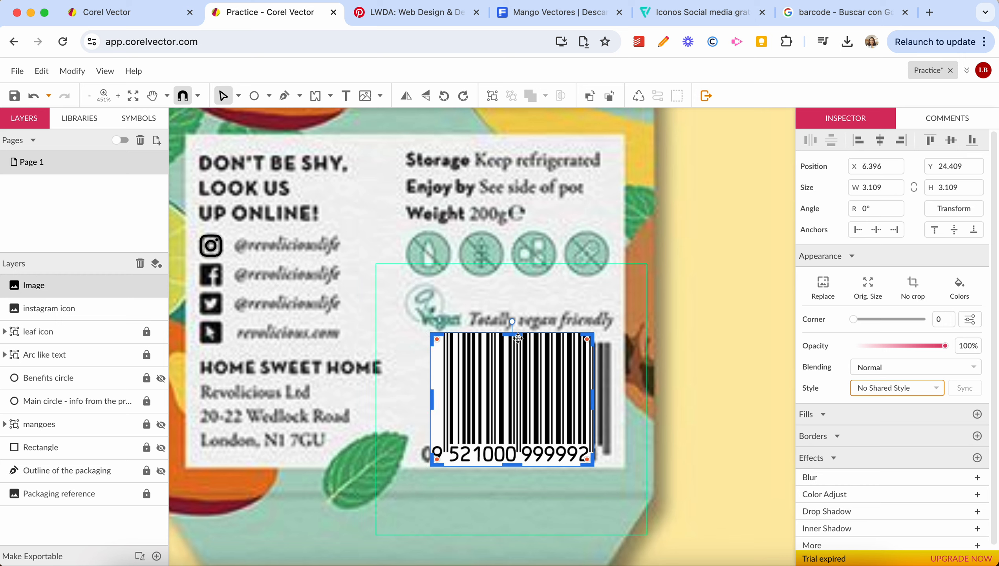
left_click_drag(516, 333, 517, 344)
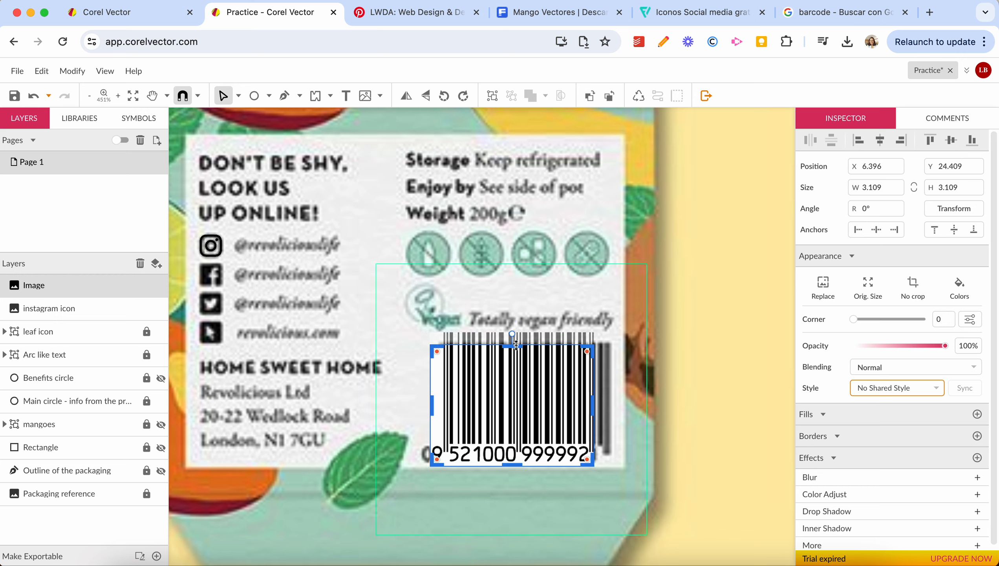
left_click(674, 377)
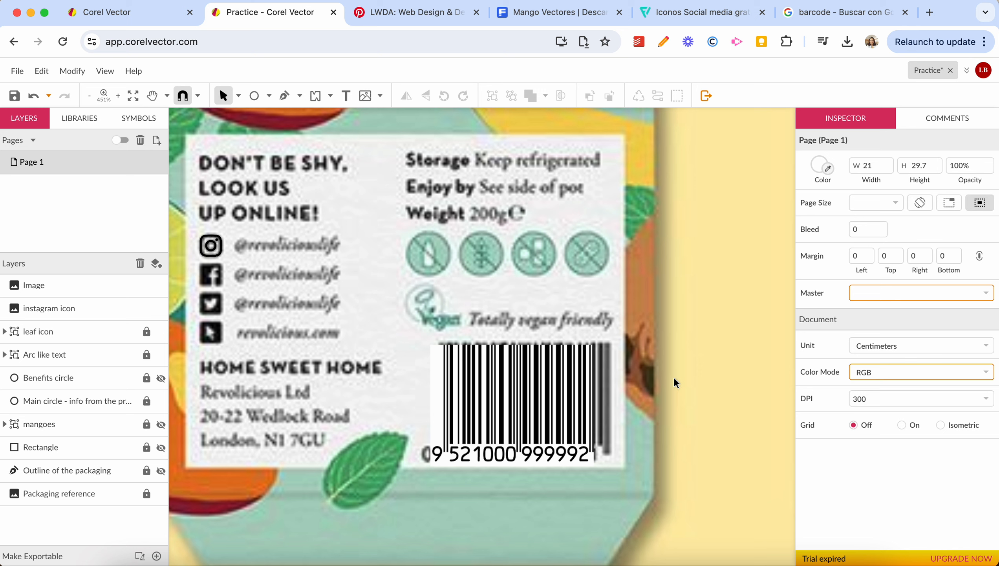
- Nudge the barcode slightly to the right so it covers the printed bars
left_click(521, 422)
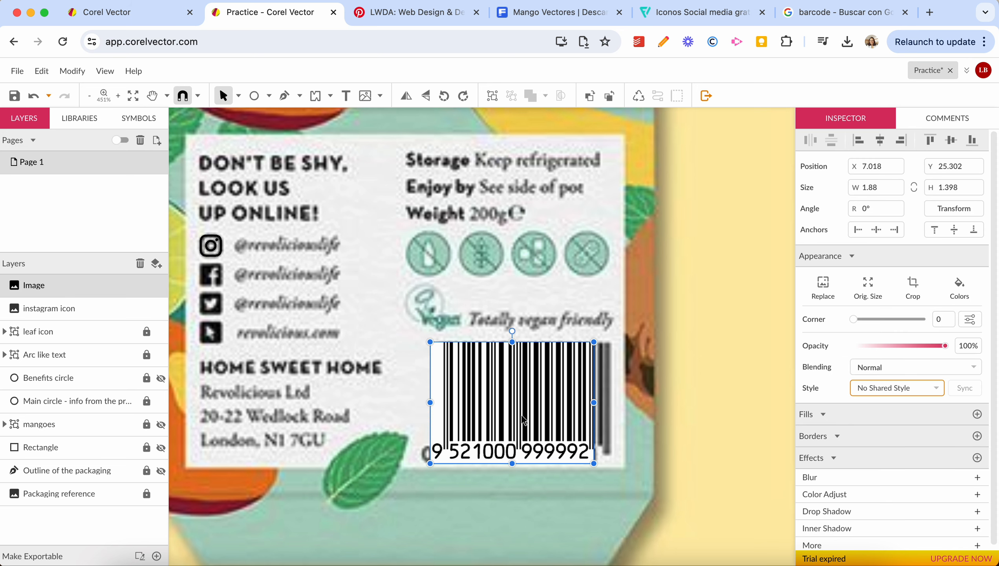
key("Right")
key("Right")
key("Right")
left_click(408, 411)
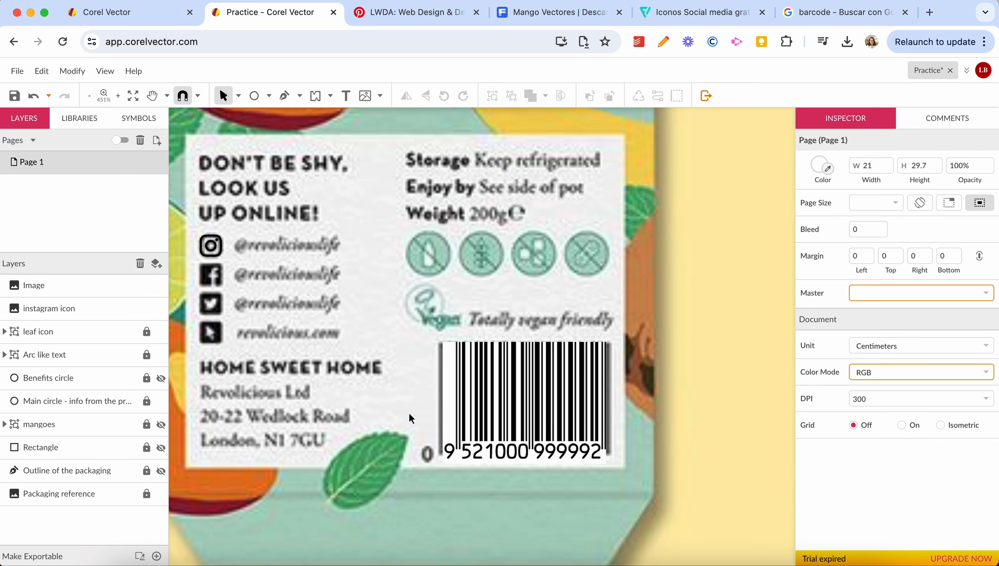
- Rename the barcode image layer as barcode
scroll(451, 414, "down", 5)
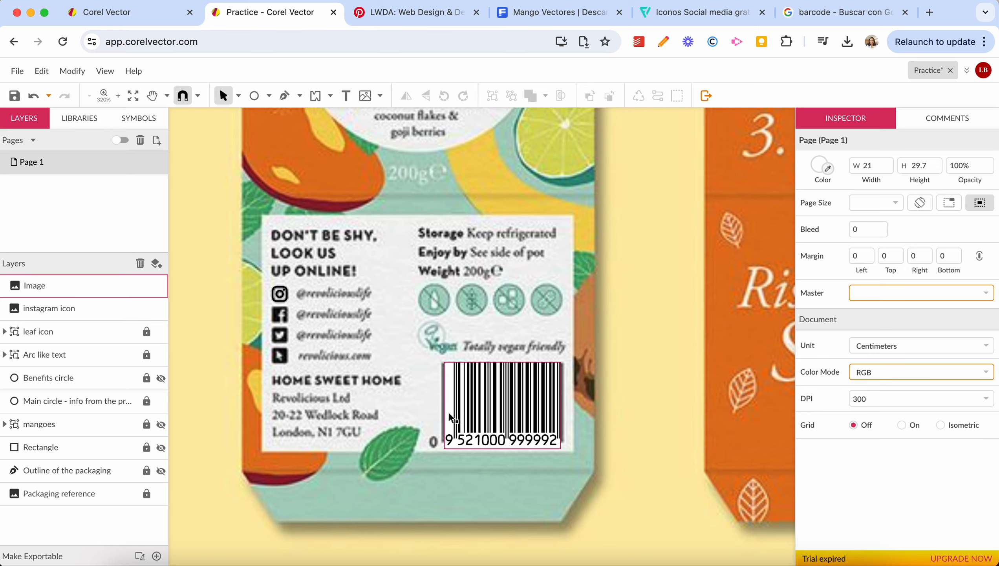
scroll(451, 419, "down", 1)
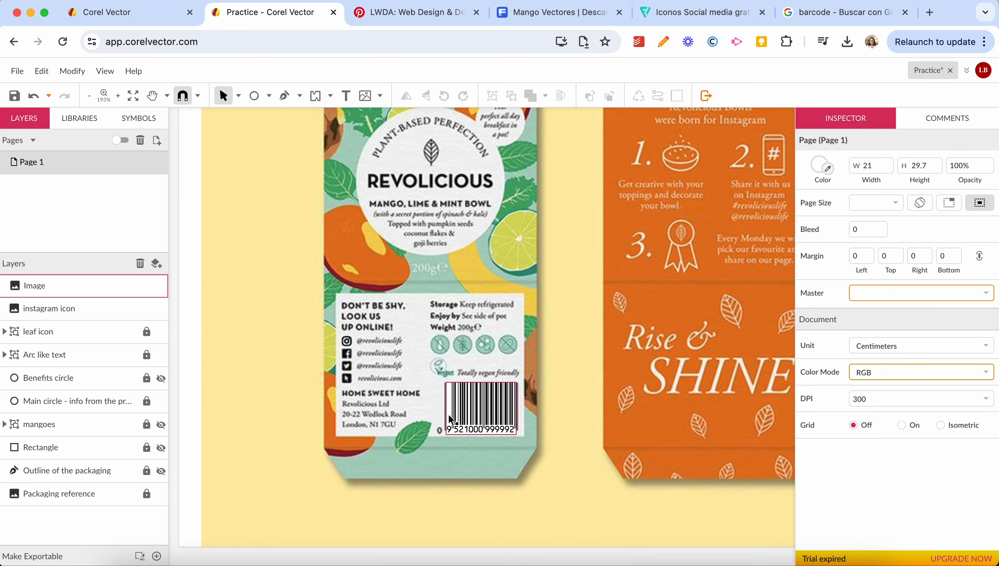
scroll(451, 419, "down", 3)
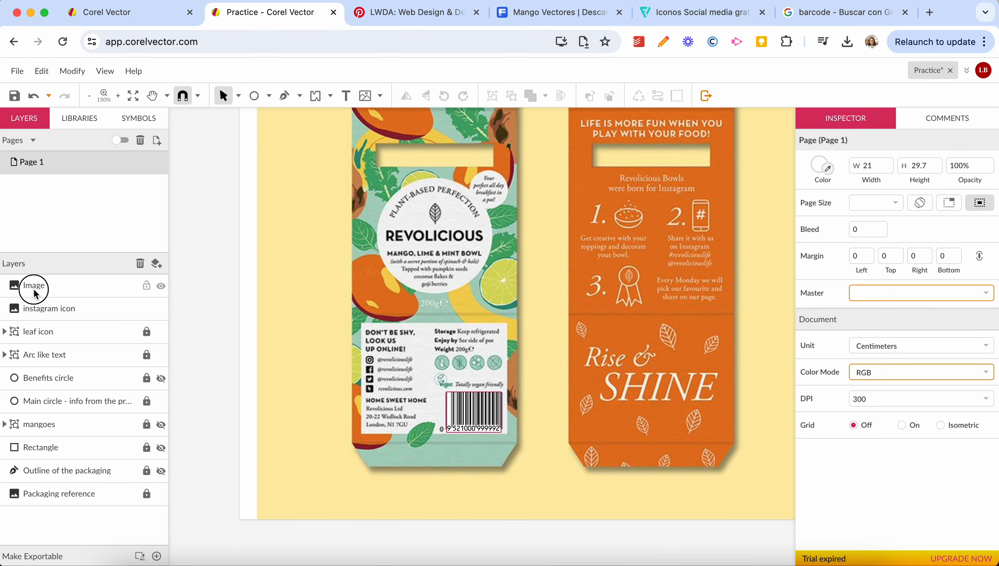
double_click(35, 291)
type("b")
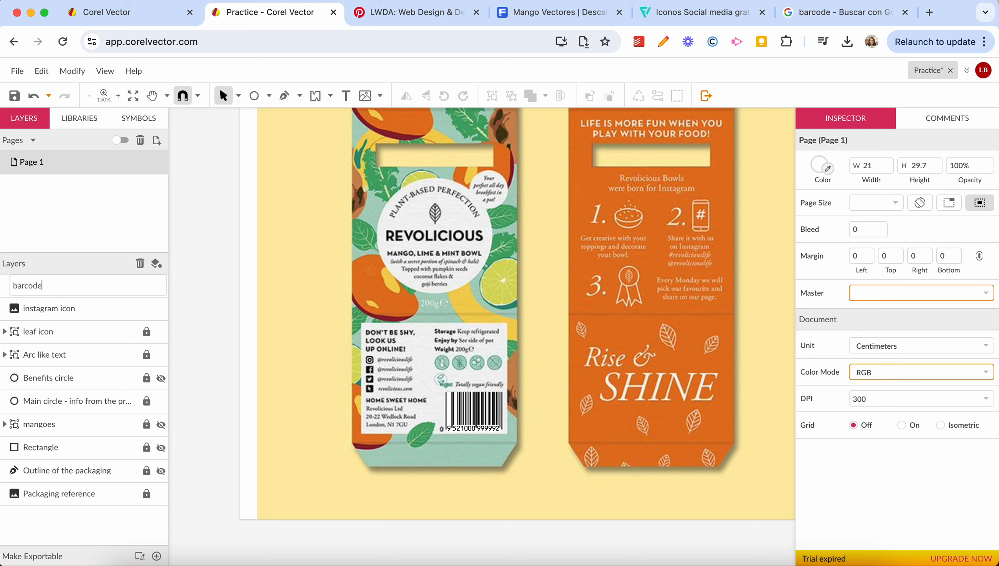
type("arcode")
key("Return")
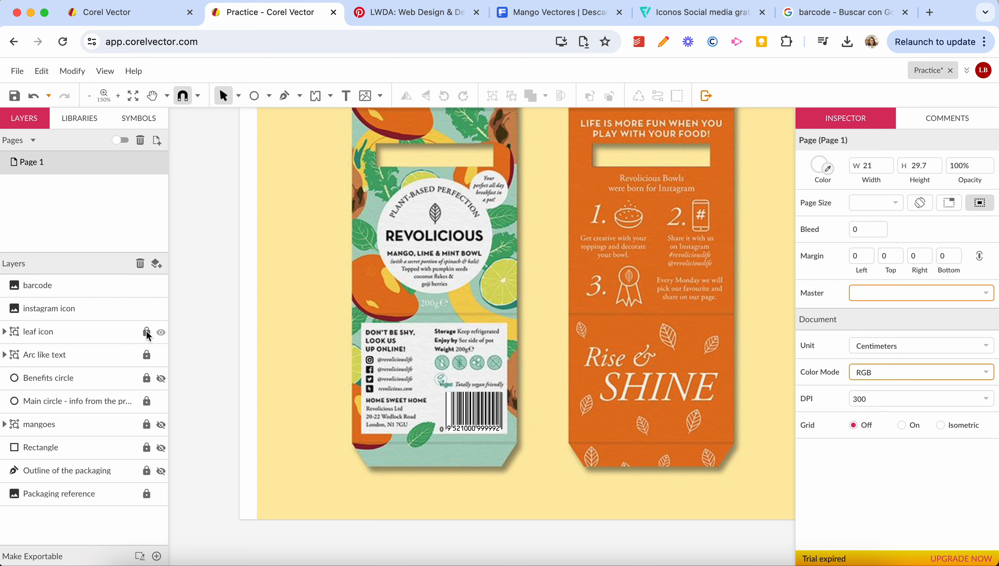
- Show the hidden Benefits circle, mangoes, Rectangle and Outline of the packaging layers again
left_click(161, 426)
left_click(160, 445)
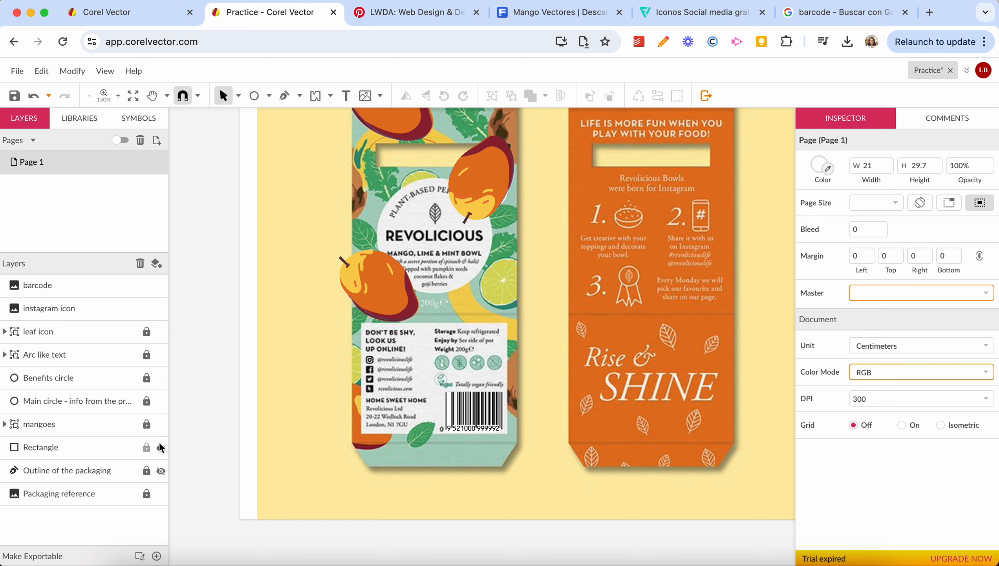
left_click(160, 471)
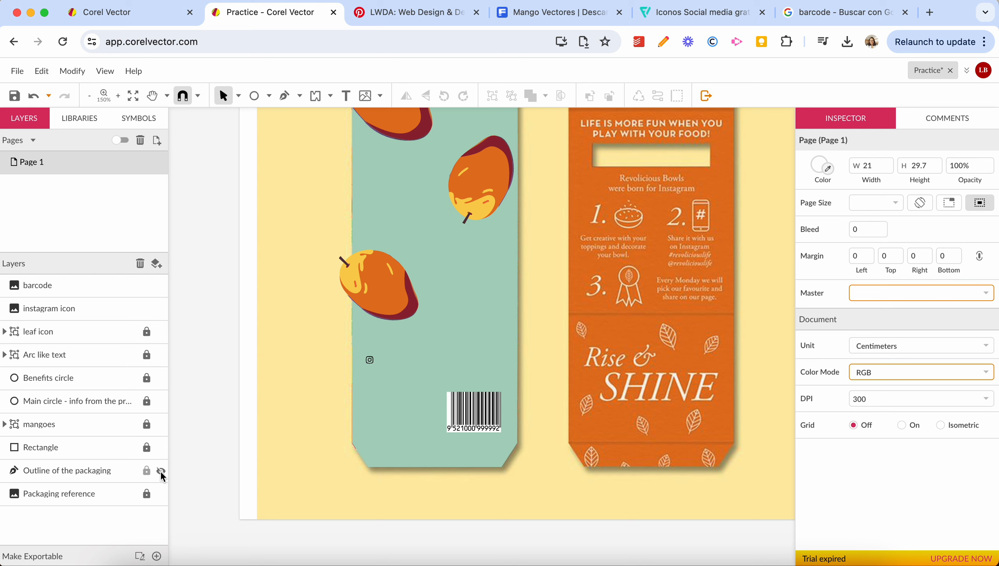
scroll(351, 415, "down", 5)
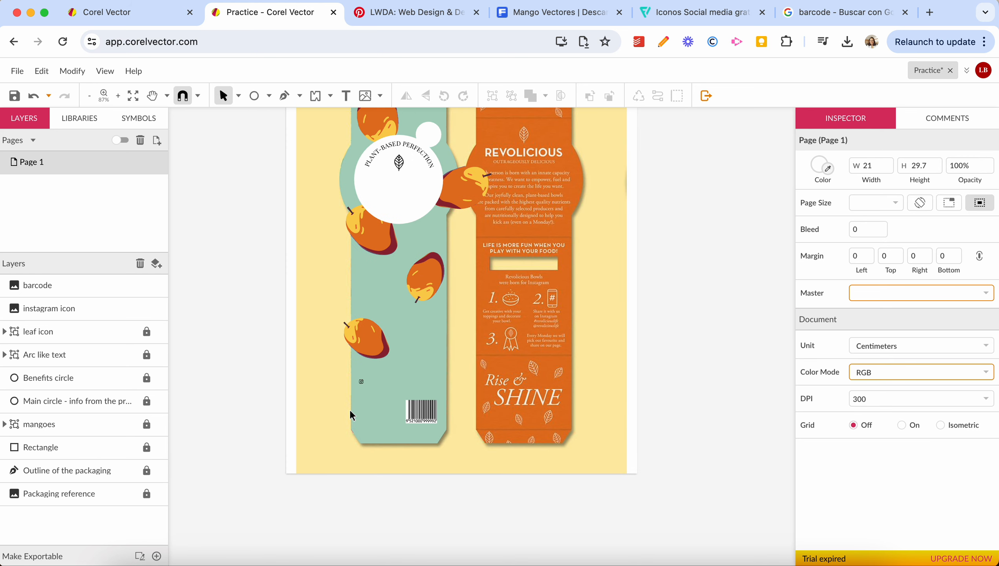
scroll(316, 310, "up", 4)
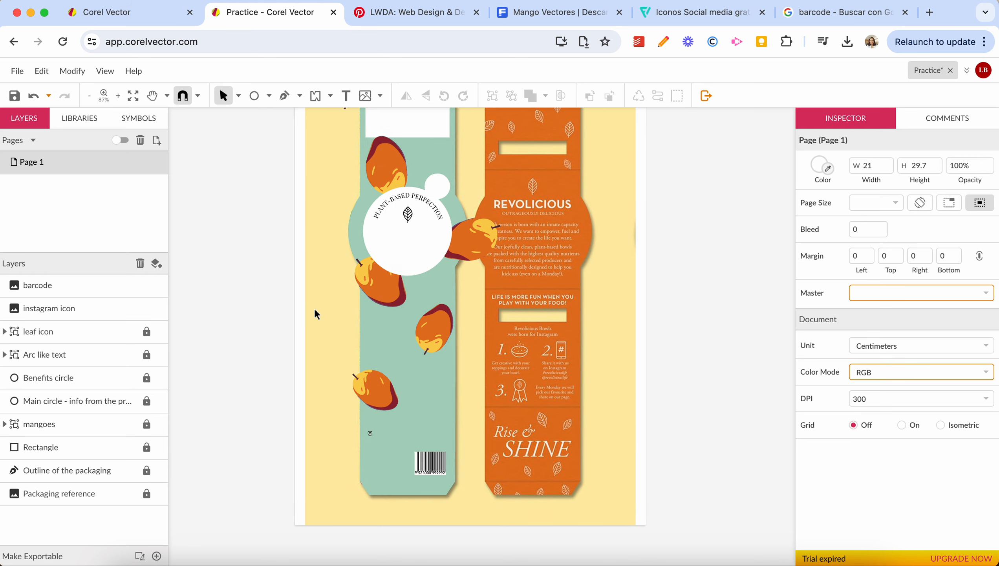
scroll(315, 312, "up", 3)
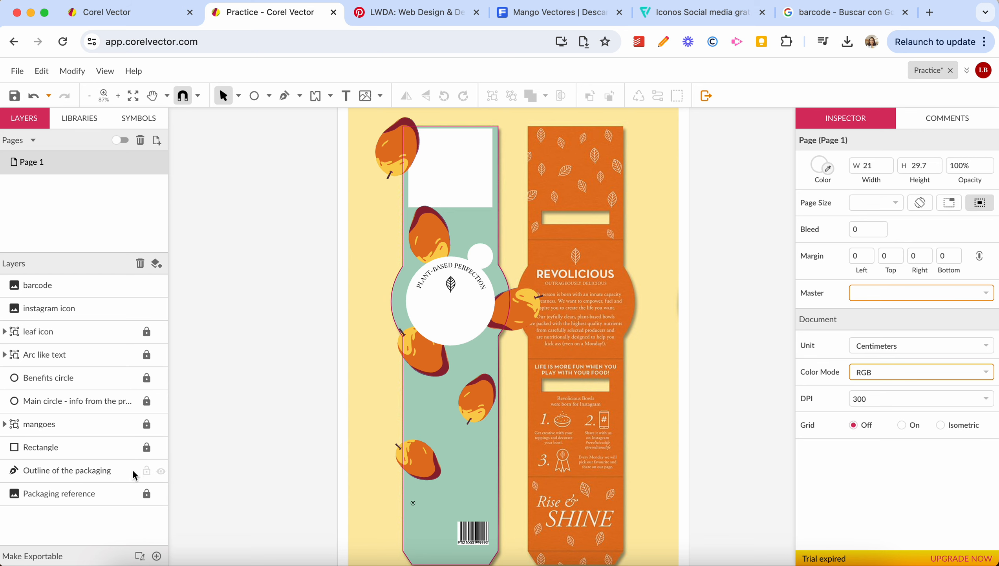
- Duplicate the Outline of the packaging layer and move the copy directly above the mangoes group
left_click(106, 471)
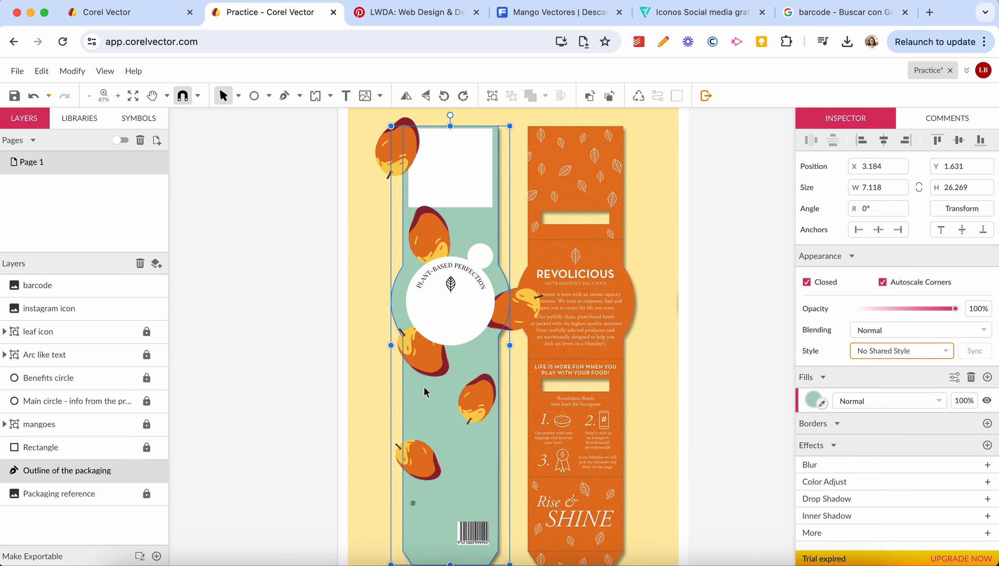
key("super+d")
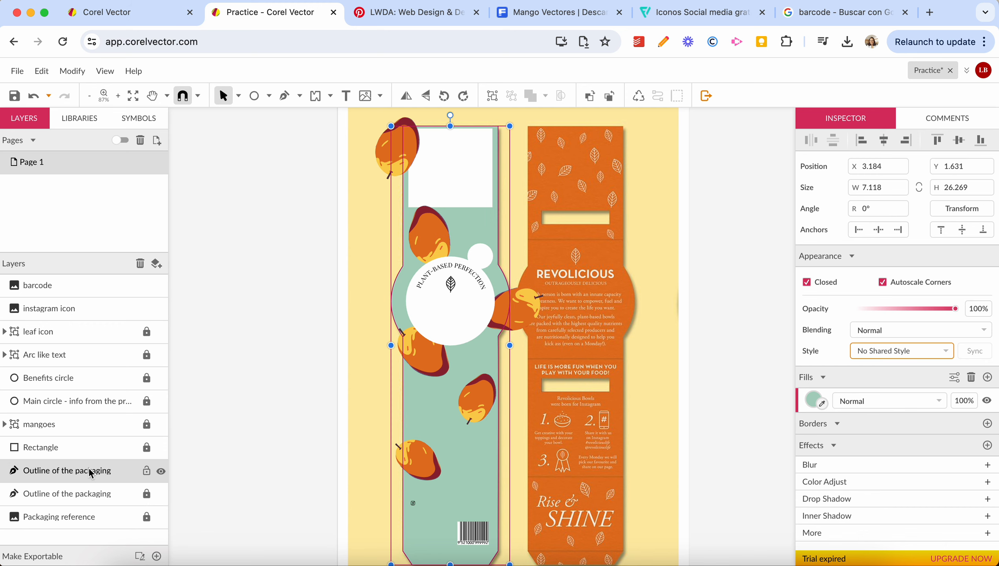
mouse_move(95, 475)
left_mouse_down()
mouse_move(95, 408)
mouse_move(95, 417)
left_mouse_up()
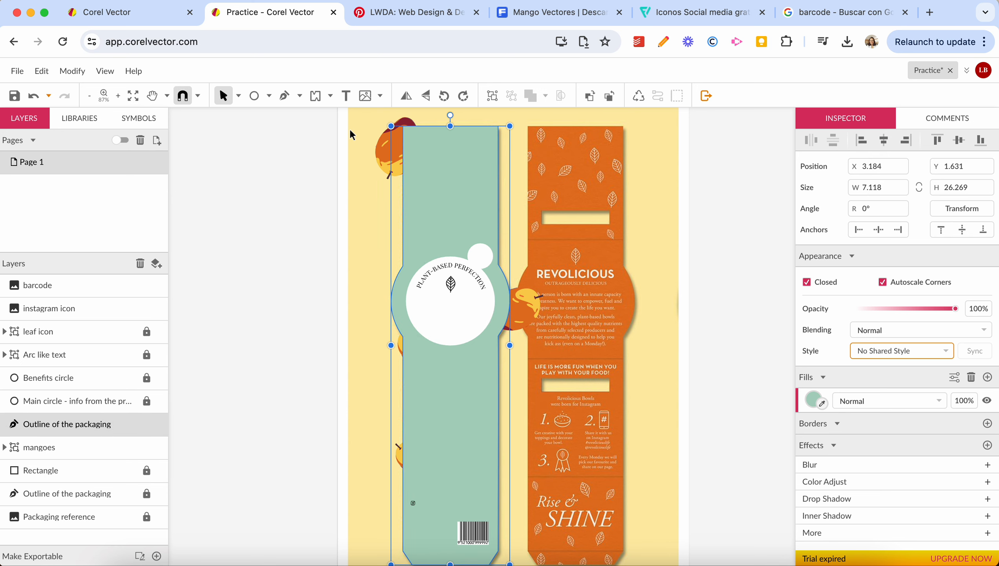
- Select the copied packaging outline together with the mangoes group, locking the Instagram icon and barcode to exclude them
left_click_drag(352, 126, 566, 530)
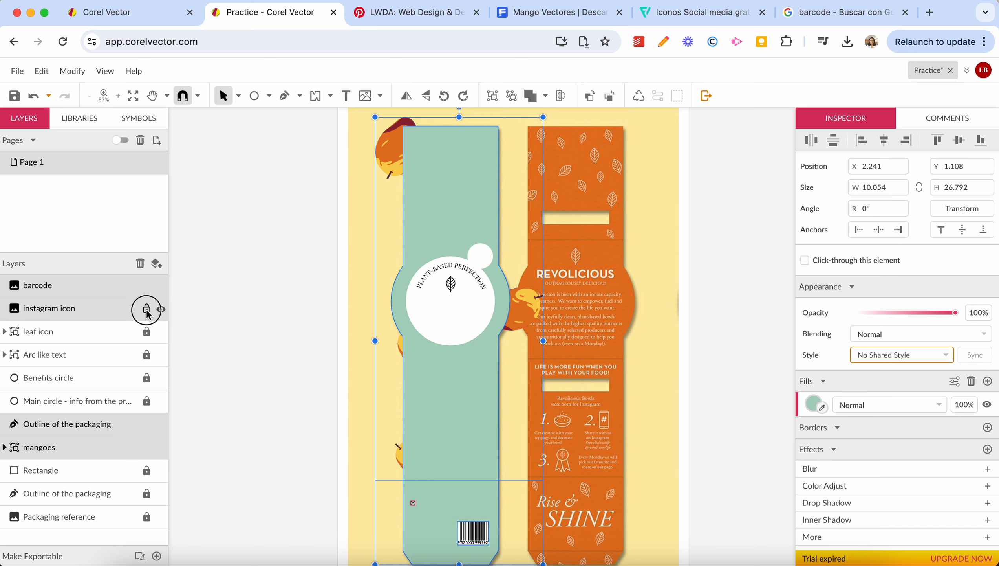
left_click(146, 309)
left_click(146, 285)
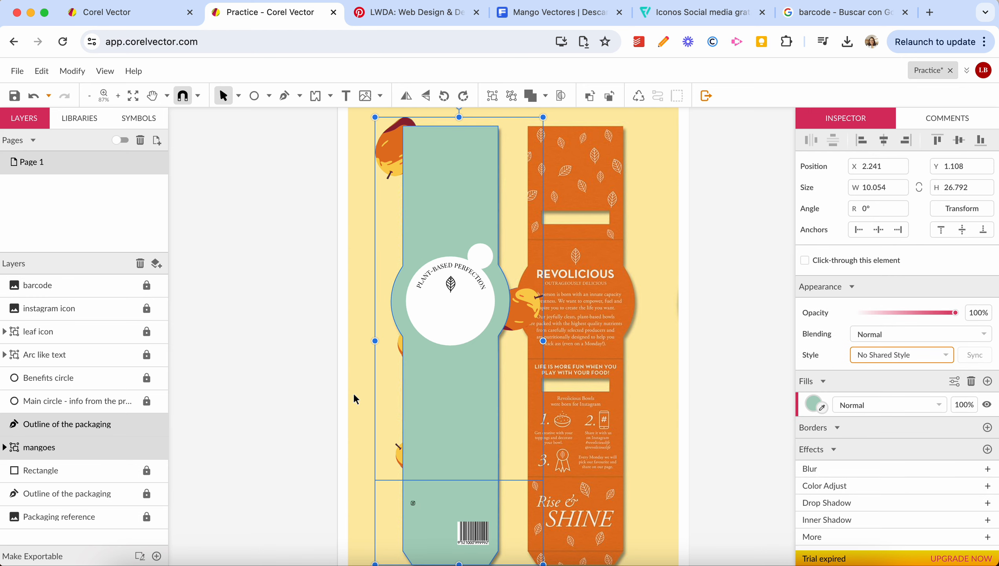
- Mask the mangoes group with the copied packaging outline so the mangoes are clipped to its shape
scroll(370, 247, "down", 3)
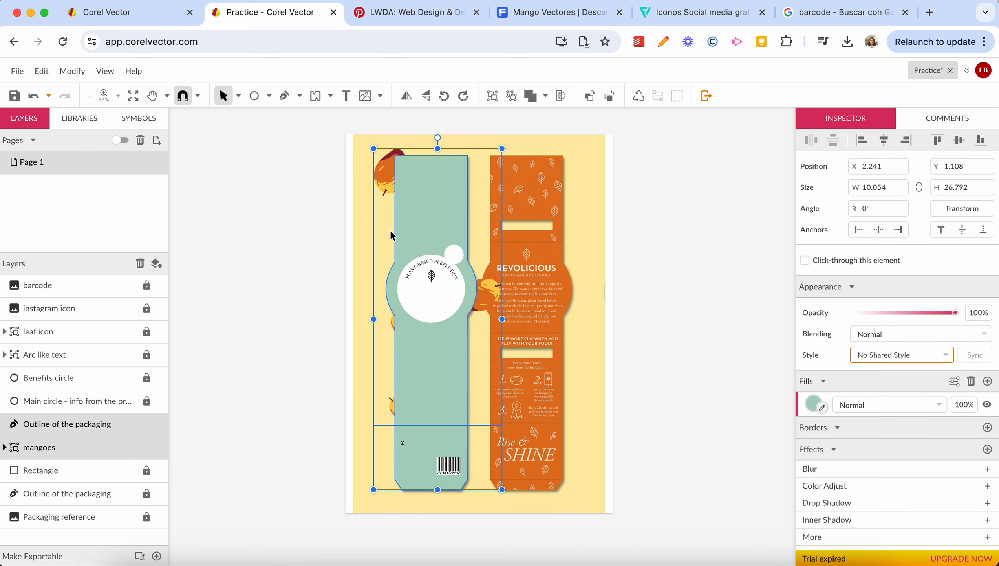
right_click(414, 209)
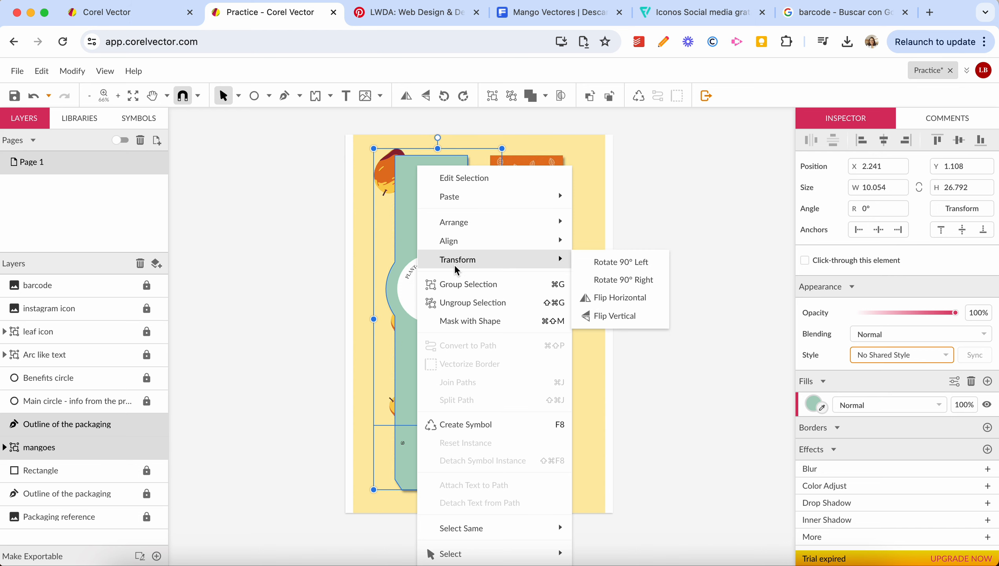
left_click(491, 331)
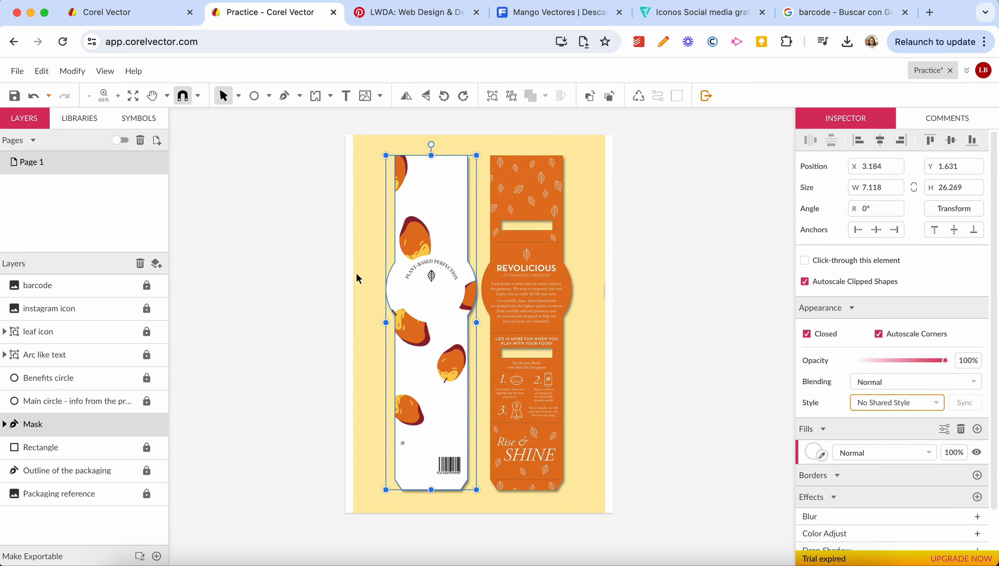
left_click(380, 235)
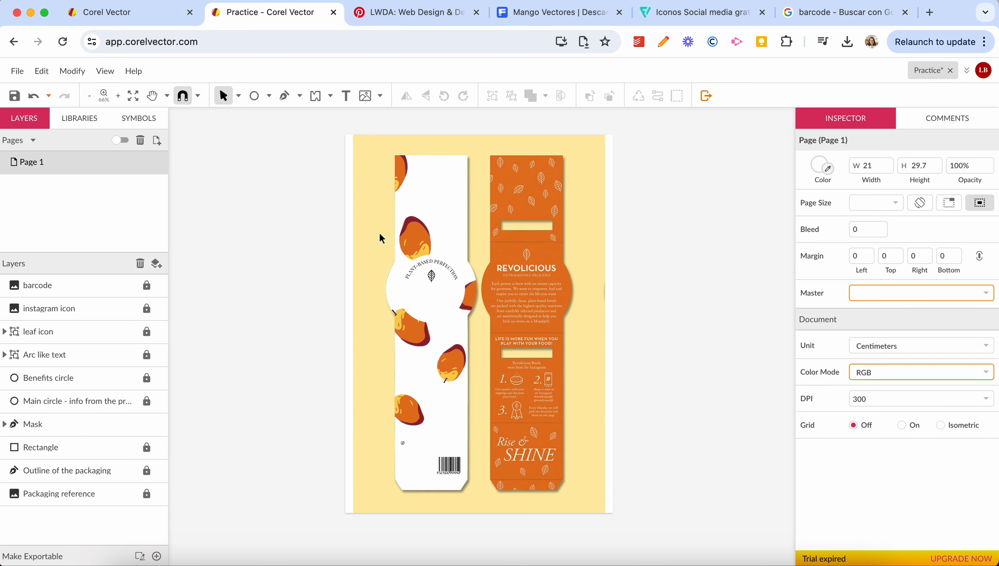
- Shift the mask sideways off the packaging outline and fill it with the green sampled from the packaging beneath
left_click(413, 213)
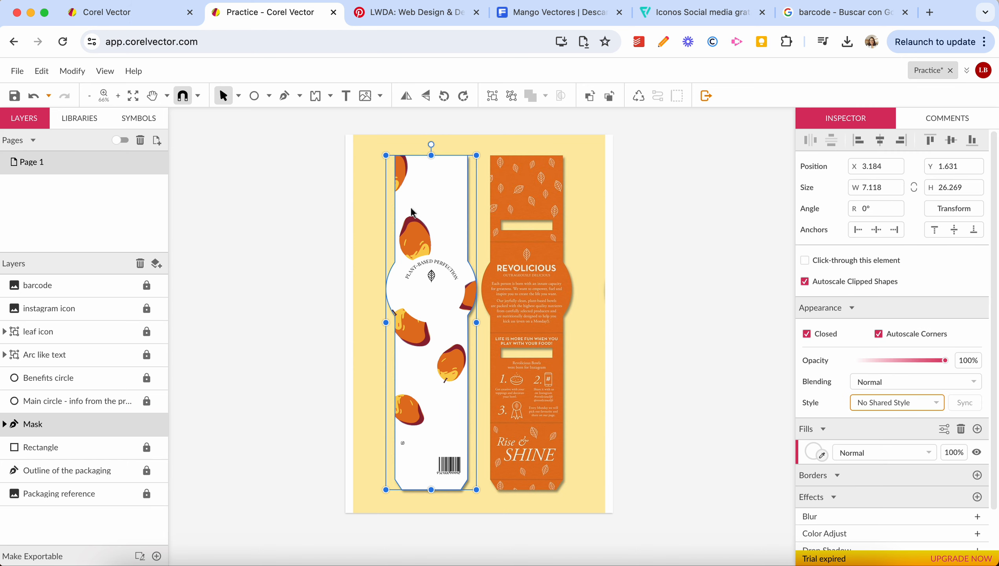
left_click_drag(413, 213, 447, 216)
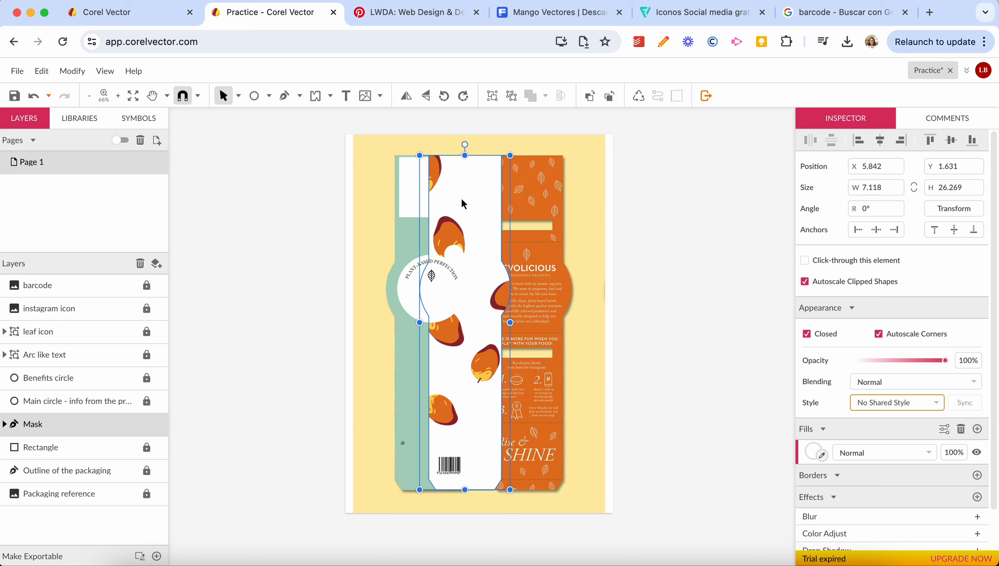
double_click(463, 201)
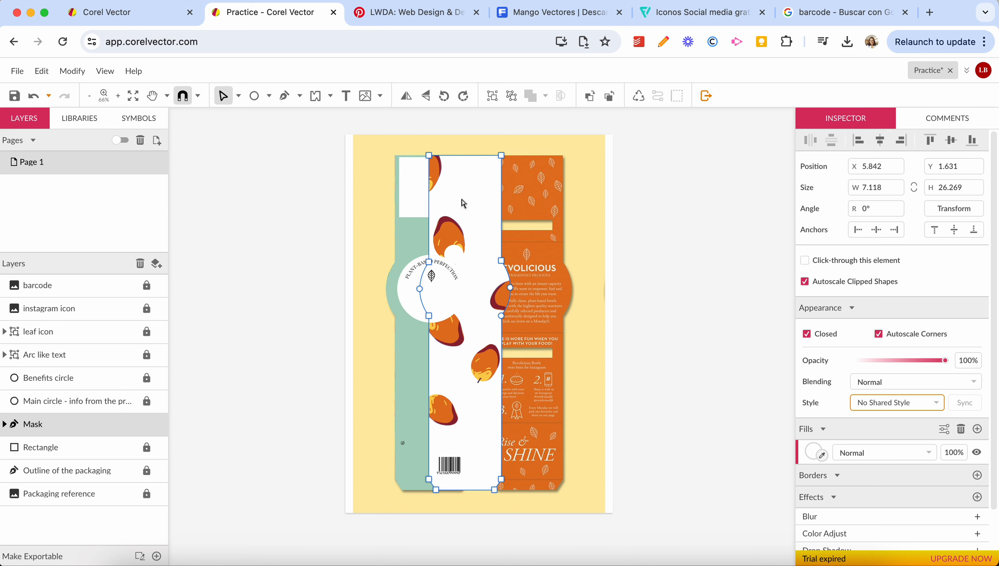
left_click(825, 458)
left_click(412, 361)
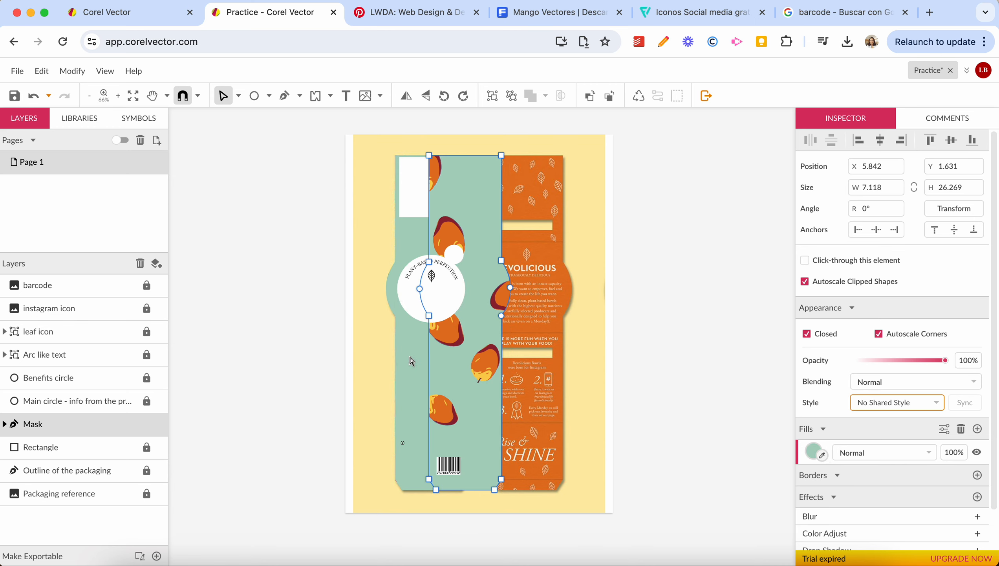
- Move the green mango mask back into alignment over the original packaging outline and deselect it
left_click(376, 336)
left_click_drag(479, 240, 449, 246)
left_click(354, 248)
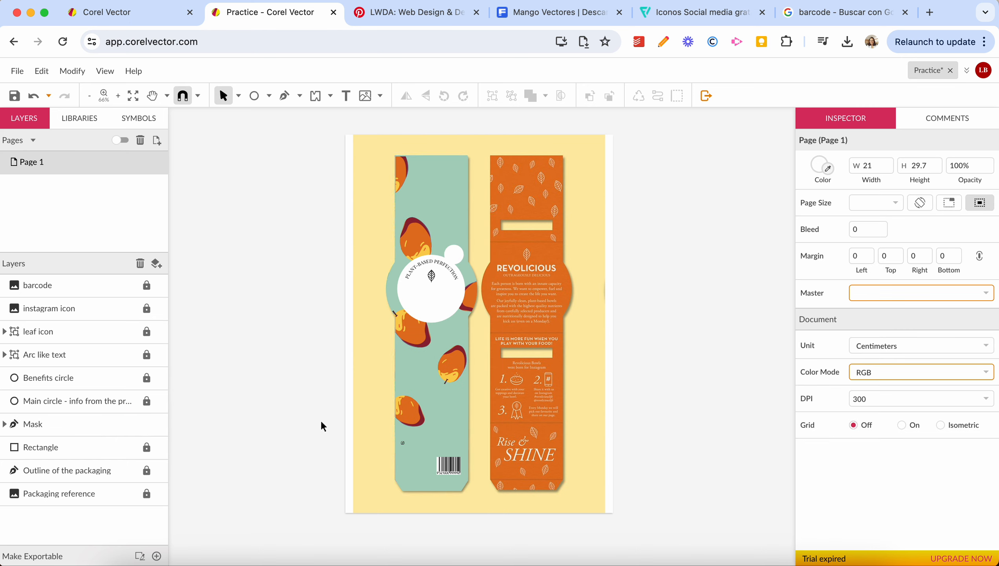